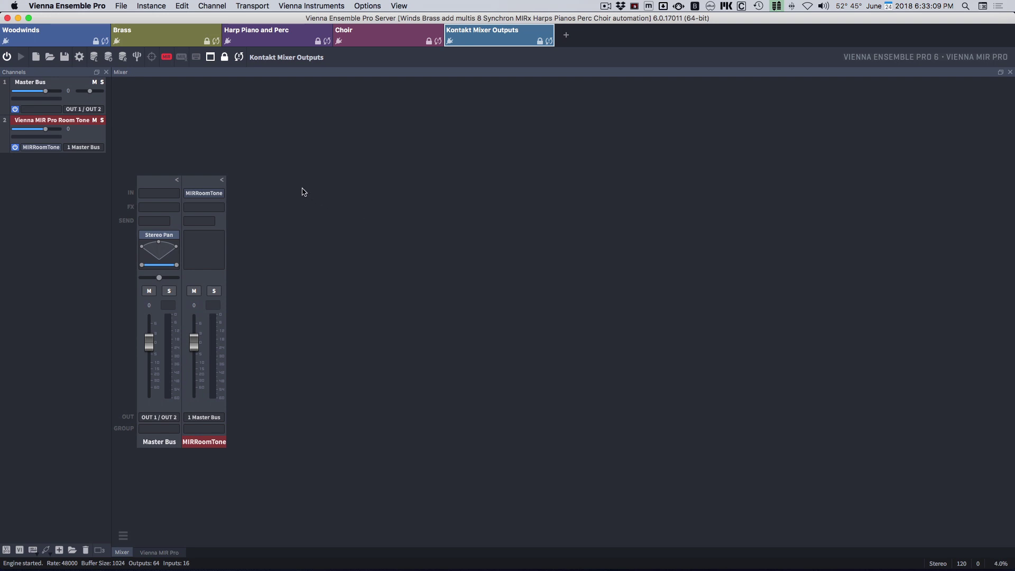
- Insert a stereo Kontakt 5 AU channel and return to the Mixer view
{"action": "right_click", "coordinate": [287, 181]}
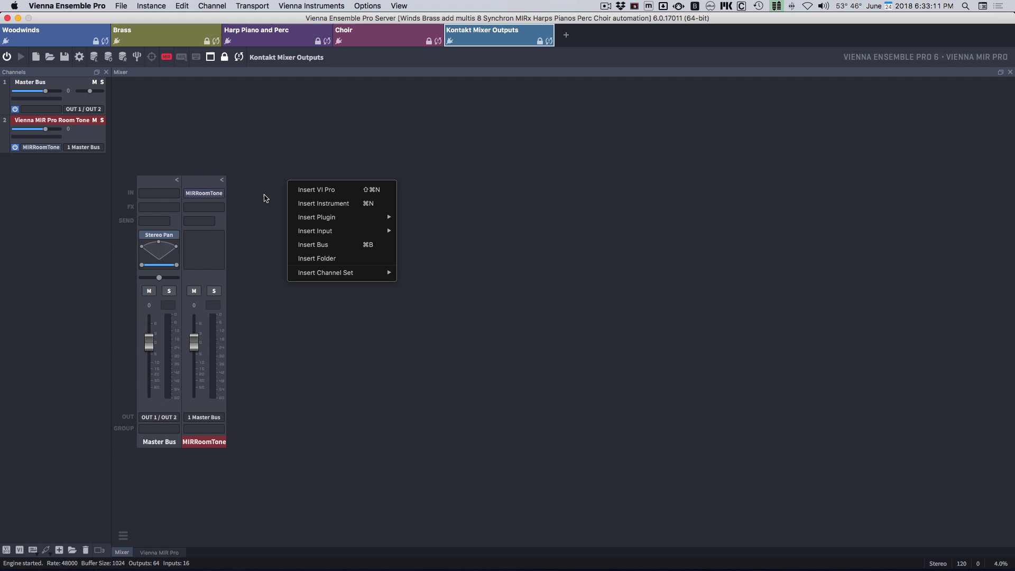
{"action": "mouse_move", "coordinate": [360, 219]}
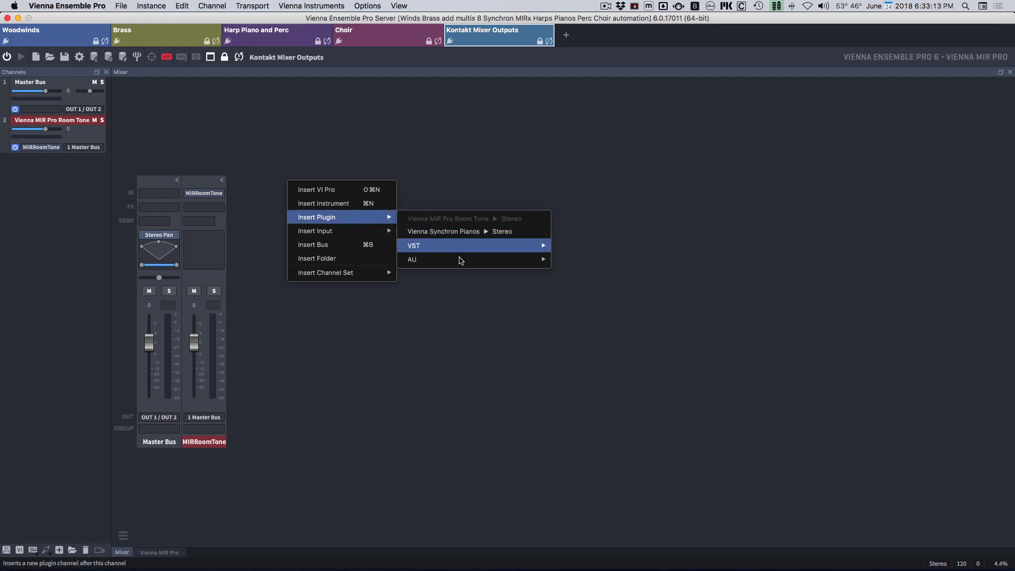
{"action": "mouse_move", "coordinate": [461, 265]}
{"action": "mouse_move", "coordinate": [641, 300]}
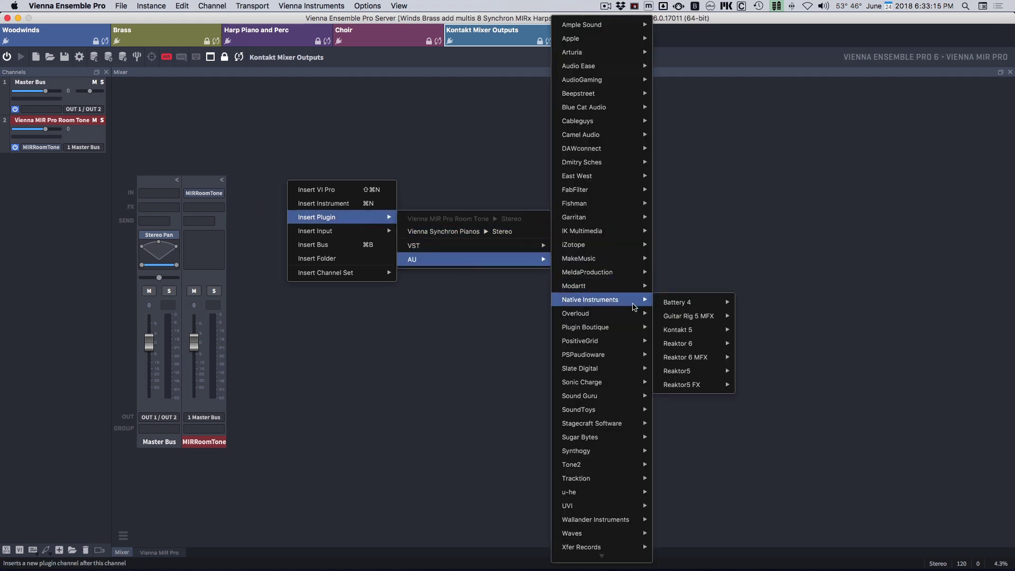
{"action": "mouse_move", "coordinate": [702, 331]}
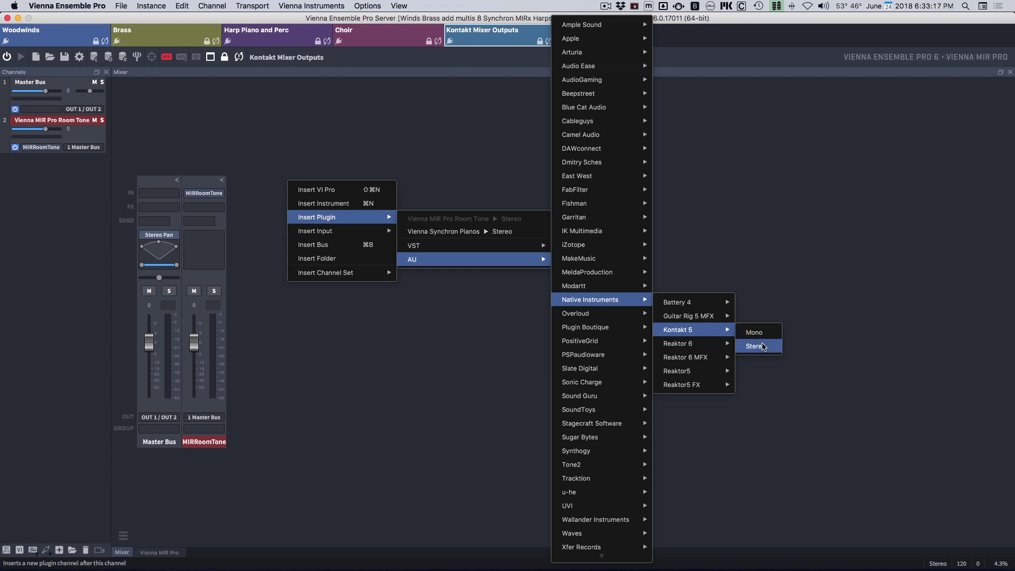
{"action": "left_click", "coordinate": [765, 347]}
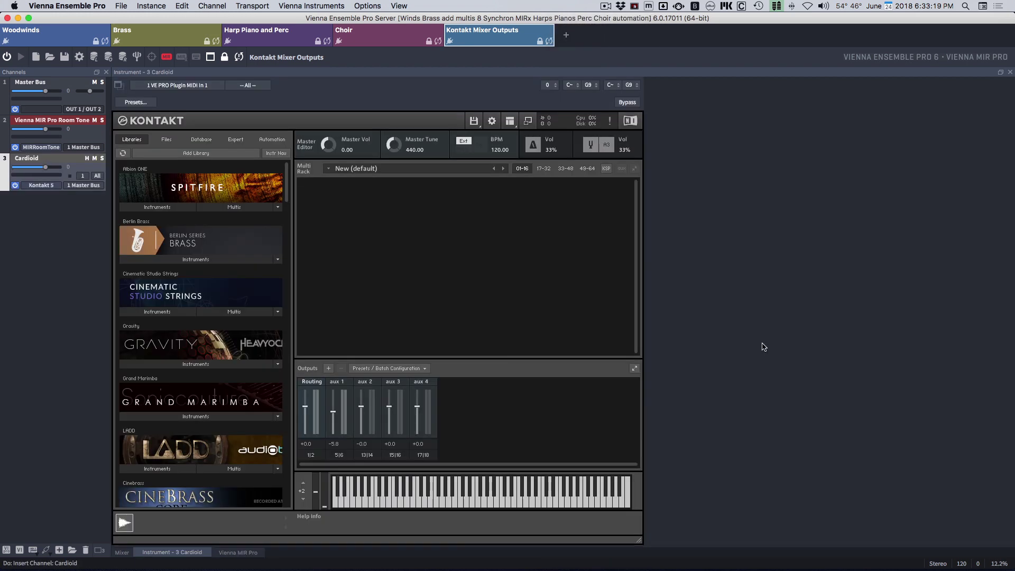
{"action": "left_click", "coordinate": [121, 552]}
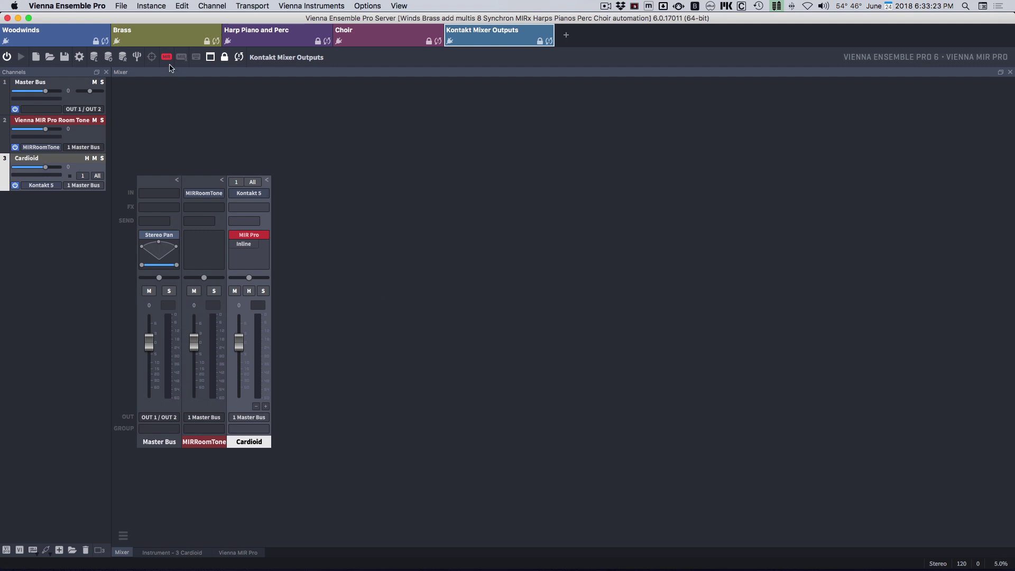
- Delete the MIR Pro insert from Cardioid and duplicate the channel twice
{"action": "right_click", "coordinate": [255, 247]}
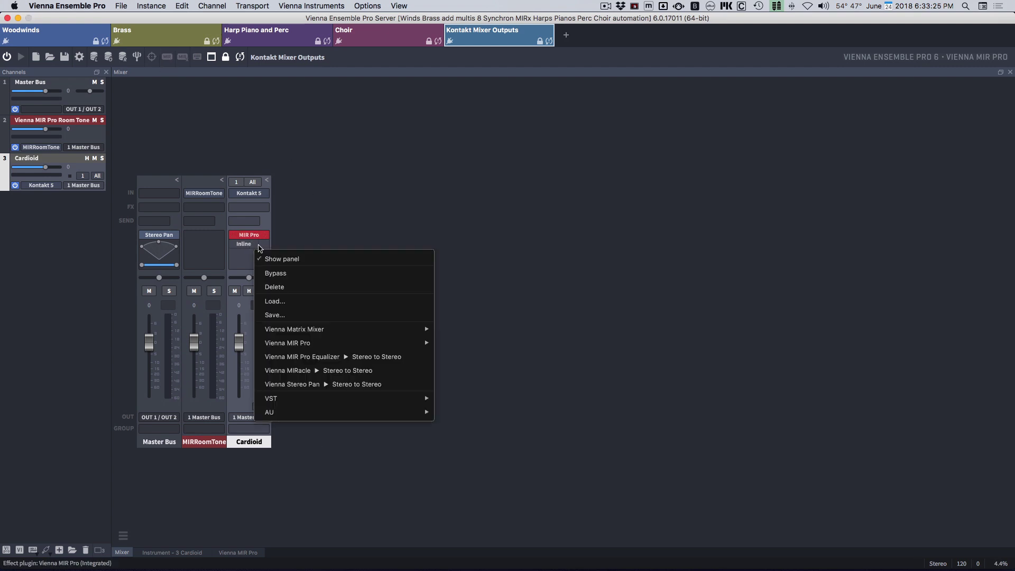
{"action": "left_click", "coordinate": [284, 288]}
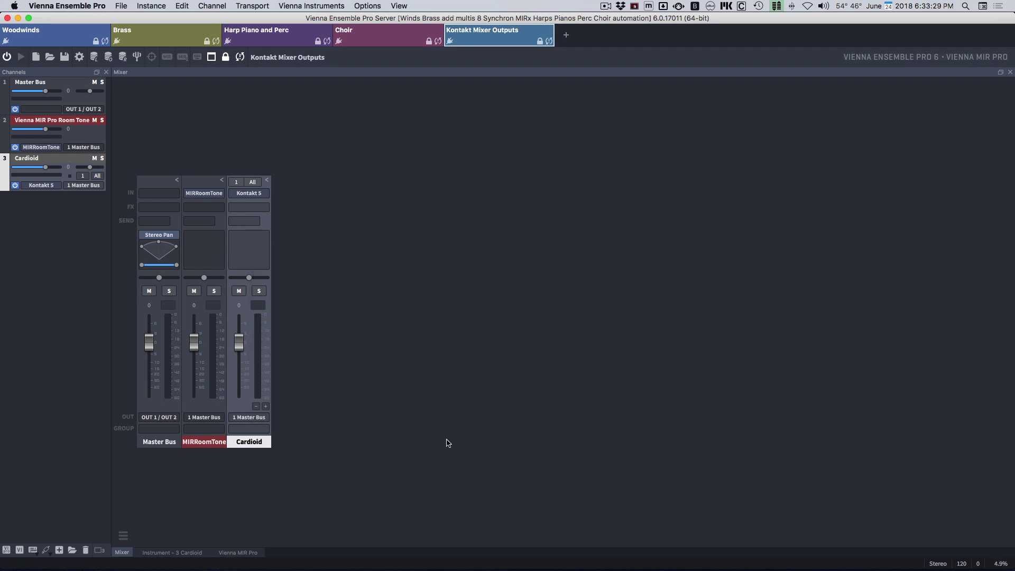
{"action": "key", "text": "super+d"}
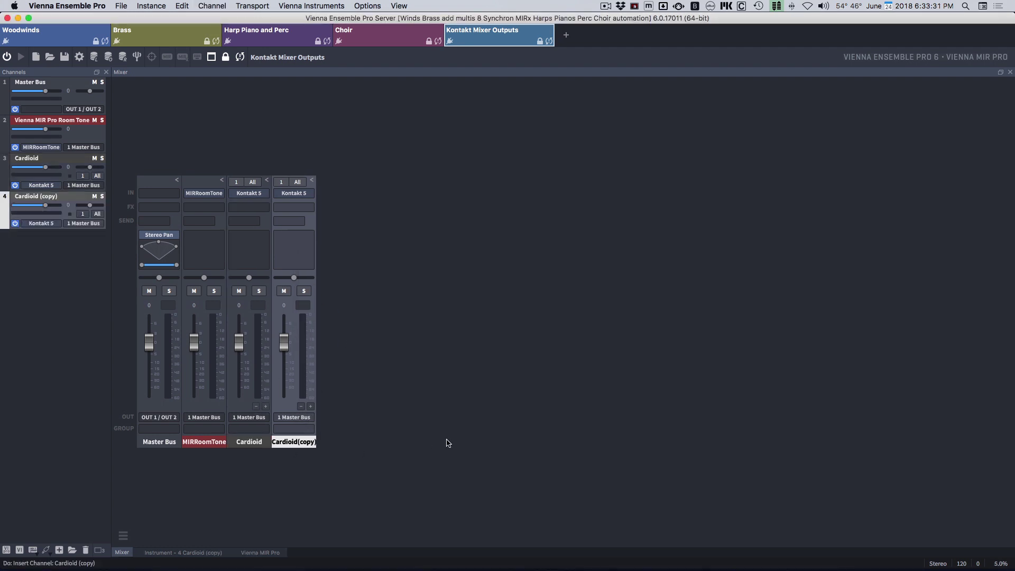
{"action": "key", "text": "super+d"}
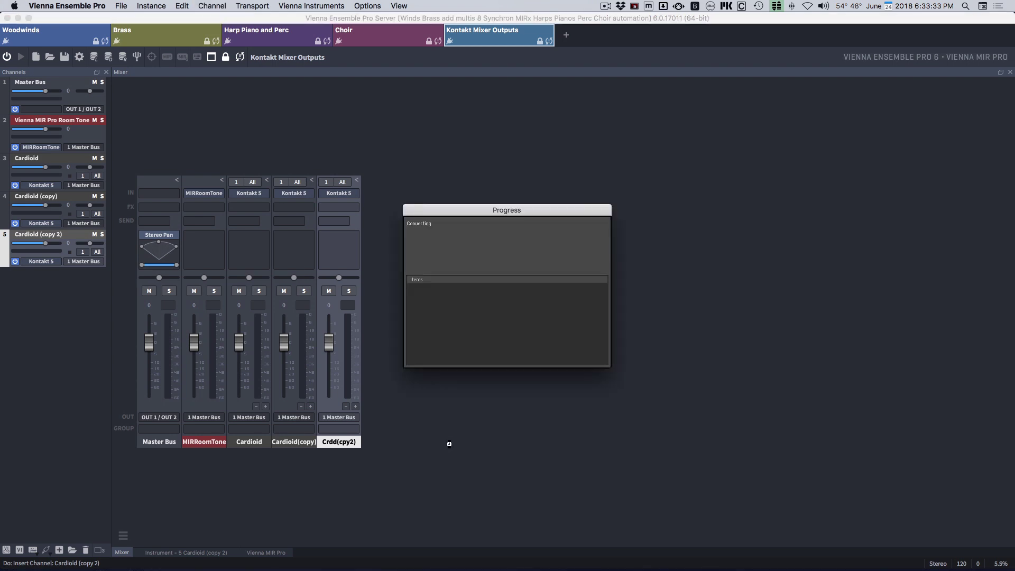
- Delete all Cardioid copies and open the Cardioid channel's Kontakt instrument
{"action": "key", "text": "super+BackSpace"}
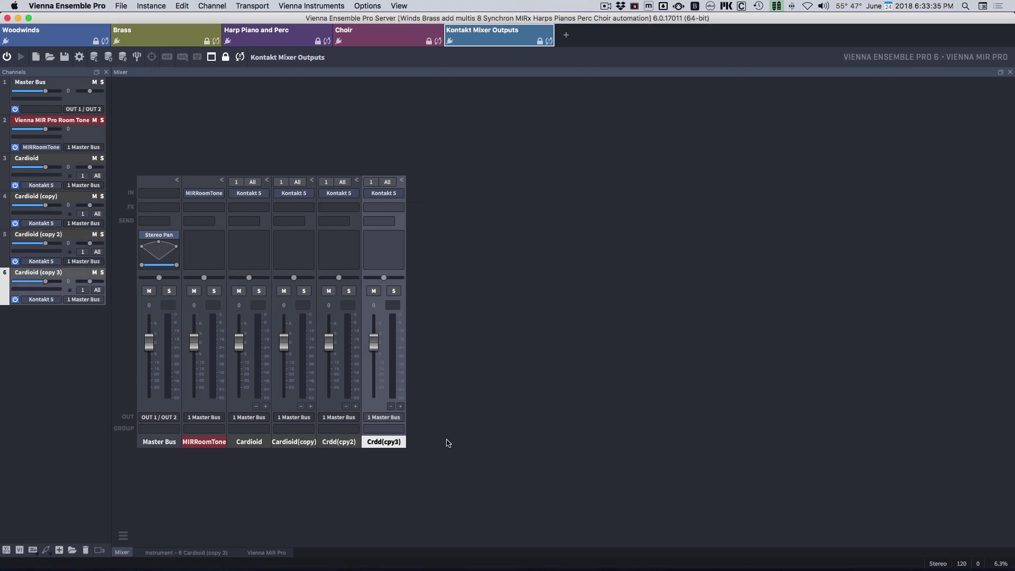
{"action": "left_click", "coordinate": [339, 442]}
{"action": "key", "text": "super+BackSpace"}
{"action": "left_click", "coordinate": [294, 442]}
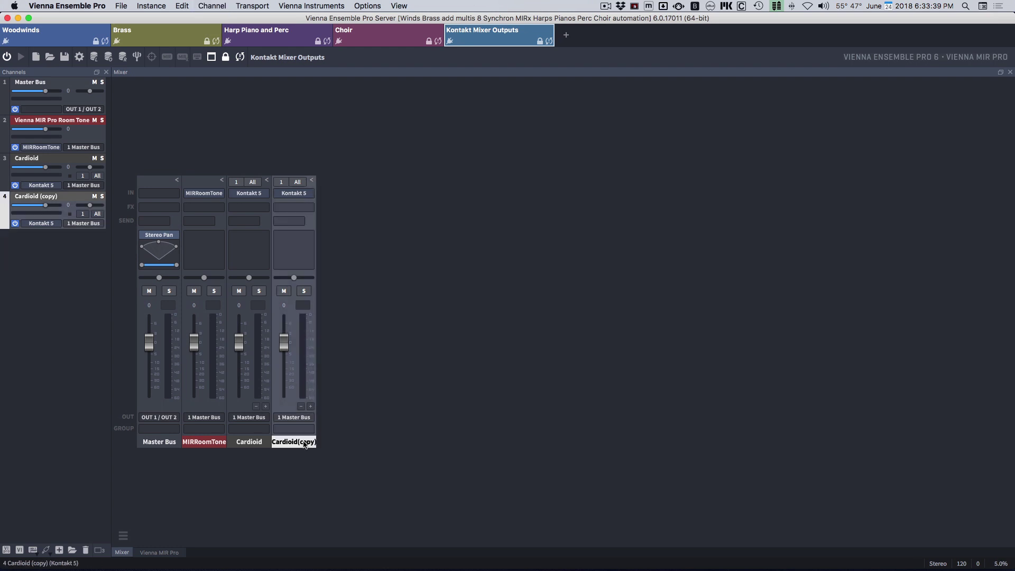
{"action": "key", "text": "super+BackSpace"}
{"action": "double_click", "coordinate": [258, 443]}
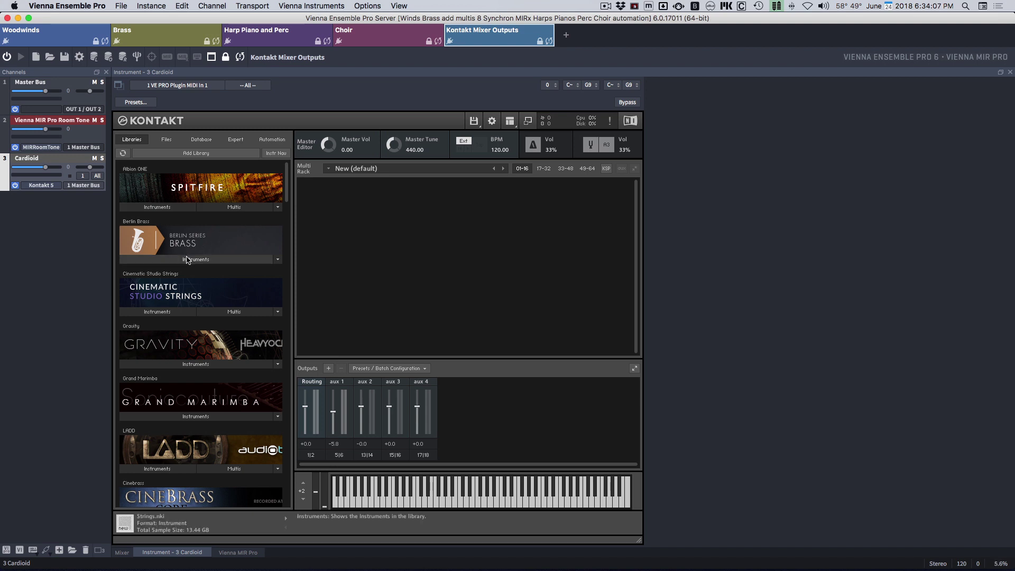
- Load Berlin Brass 01. Horn 1 Legato.nki into Kontakt and show its mic mixer page
{"action": "left_click", "coordinate": [187, 259]}
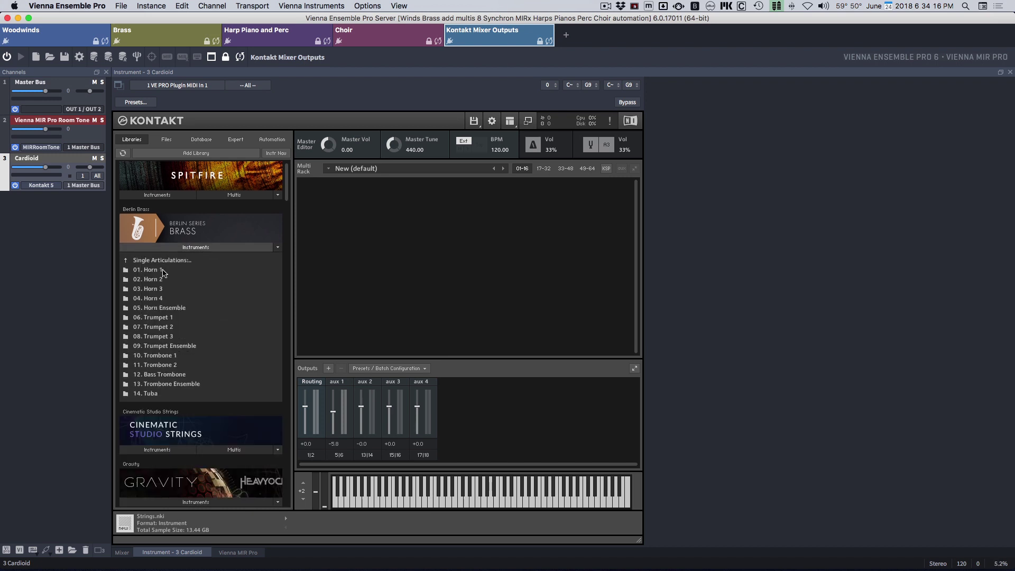
{"action": "left_click", "coordinate": [159, 270]}
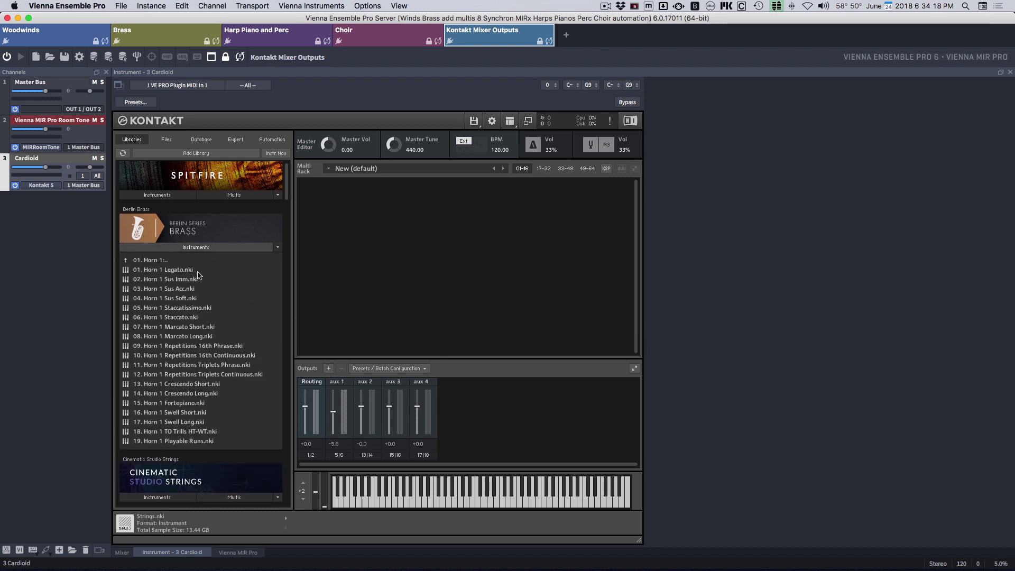
{"action": "double_click", "coordinate": [181, 270]}
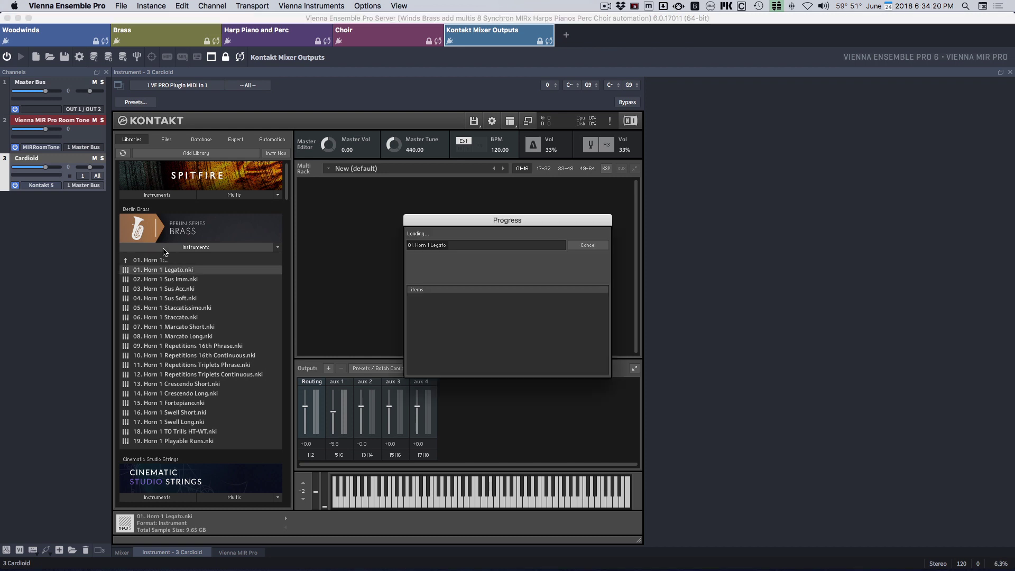
{"action": "left_click", "coordinate": [164, 247]}
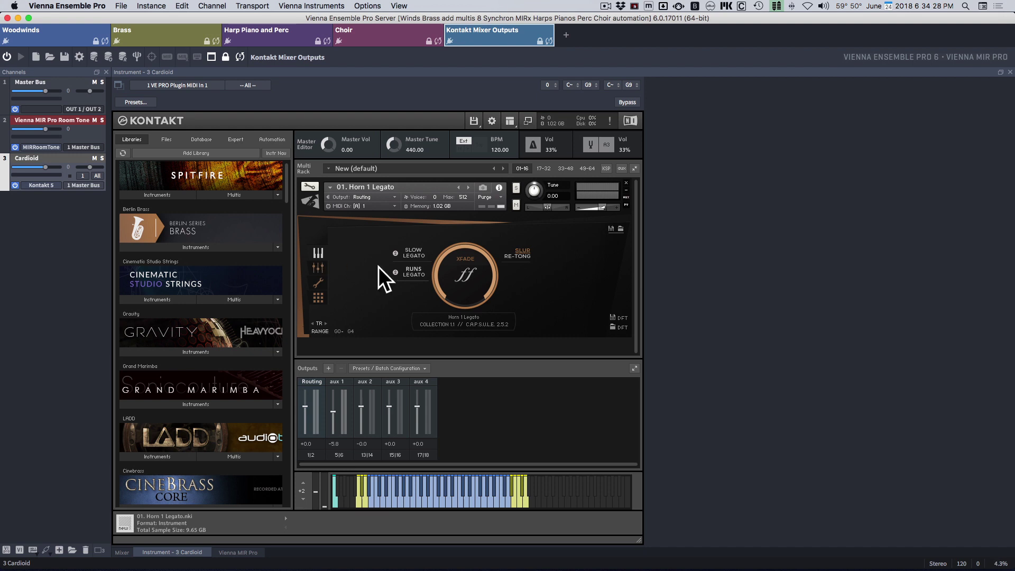
{"action": "left_click", "coordinate": [320, 268]}
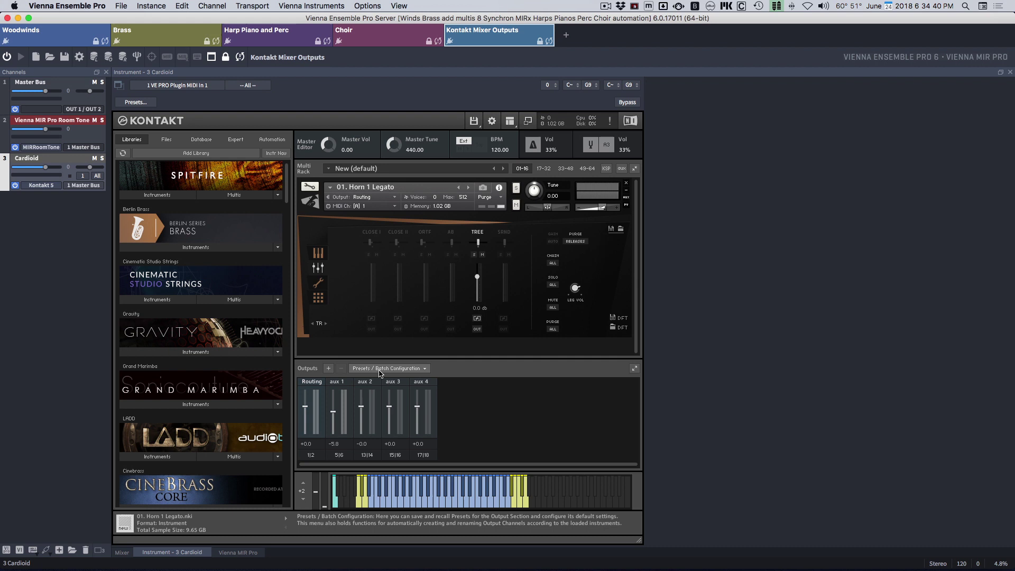
- Create six stereo Kontakt outputs with the host output starting at aux 1 [1]
{"action": "left_click", "coordinate": [328, 369]}
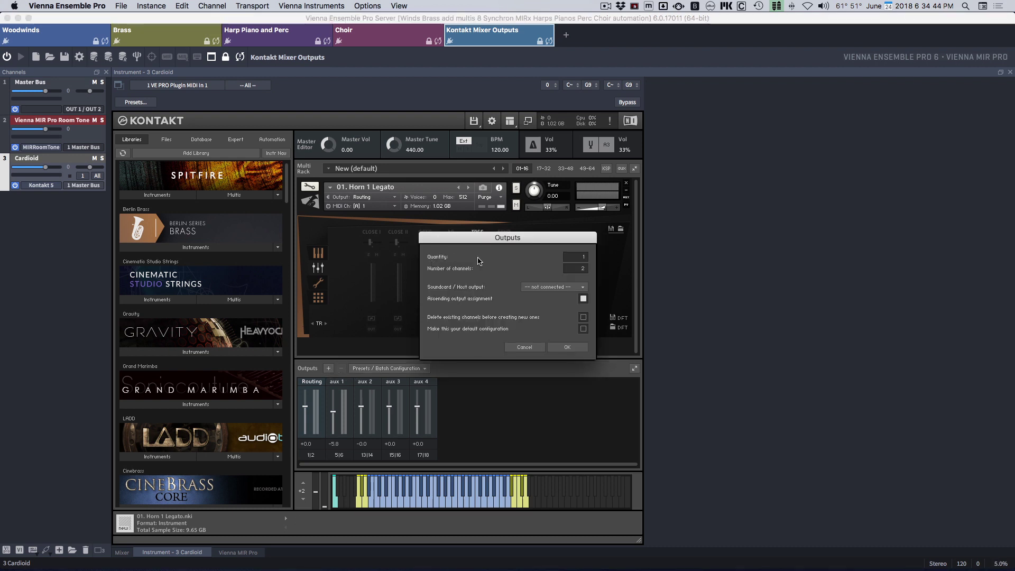
{"action": "left_click_drag", "start_coordinate": [588, 255], "coordinate": [582, 245]}
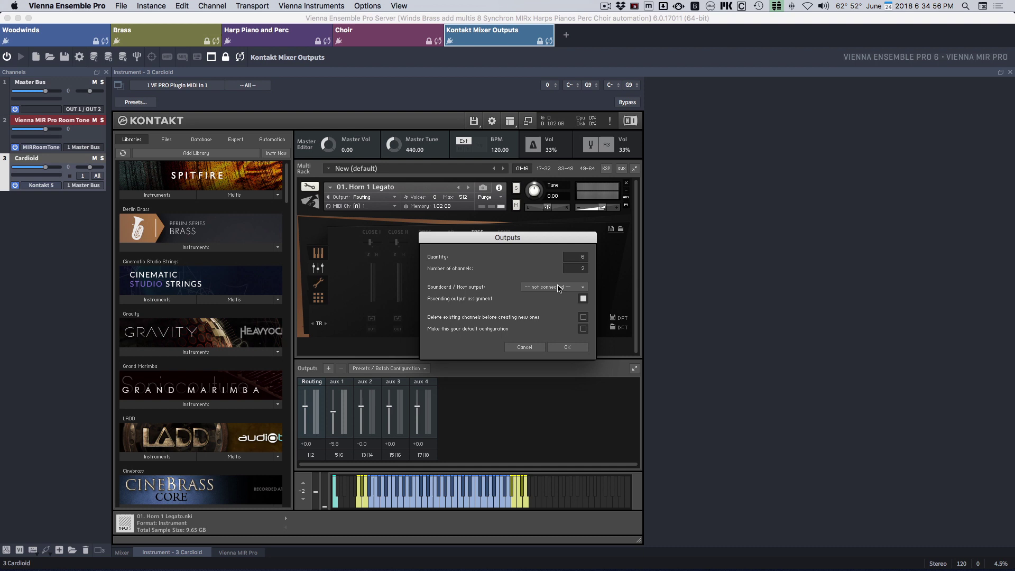
{"action": "left_click", "coordinate": [538, 289]}
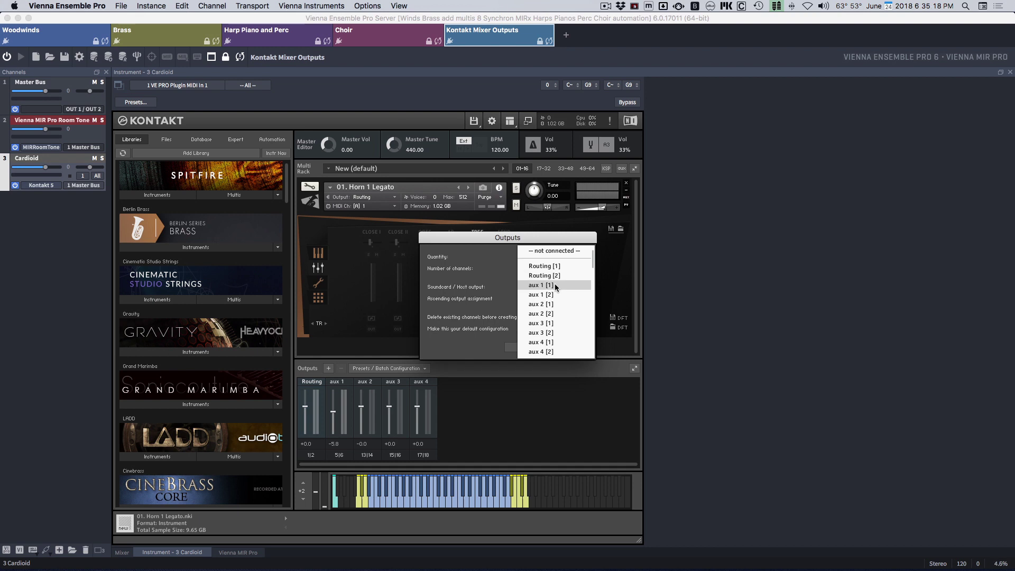
{"action": "left_click", "coordinate": [554, 286]}
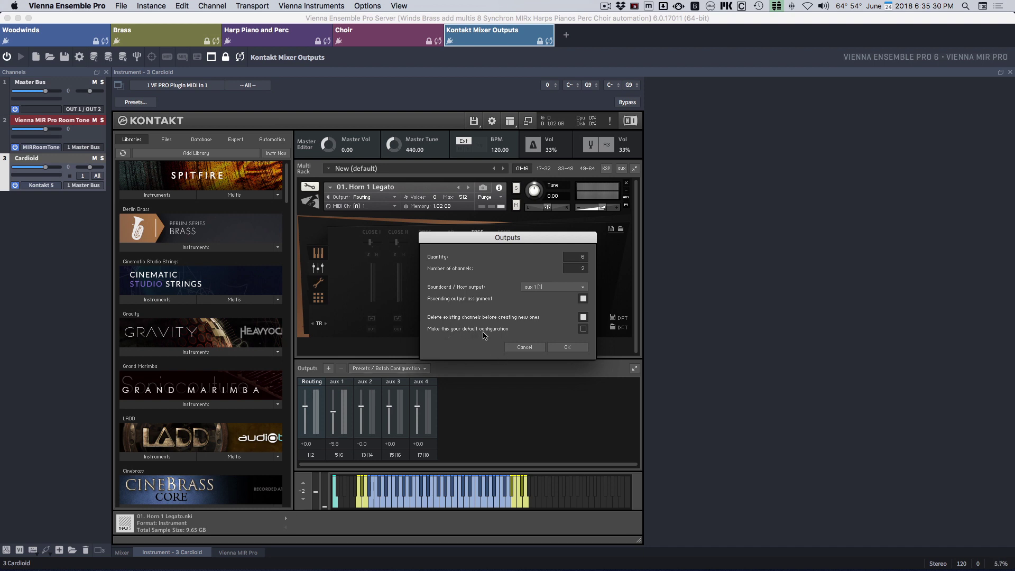
{"action": "left_click", "coordinate": [568, 348]}
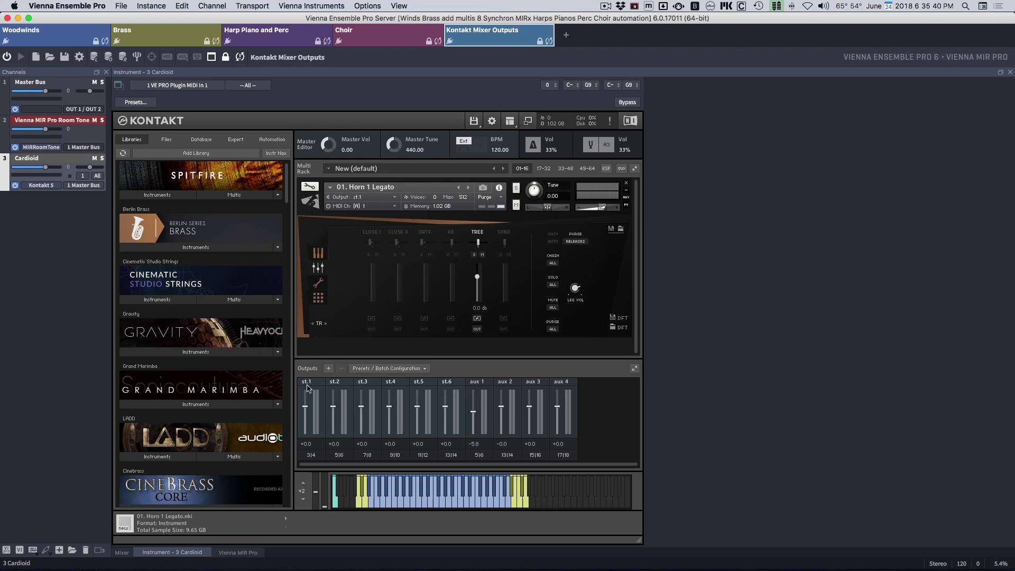
- Rename outputs st.1–st.6 to Close 1, Close 2, ORTF, AB, Tree and SRND
{"action": "left_click", "coordinate": [307, 385]}
{"action": "type", "text": "Close"}
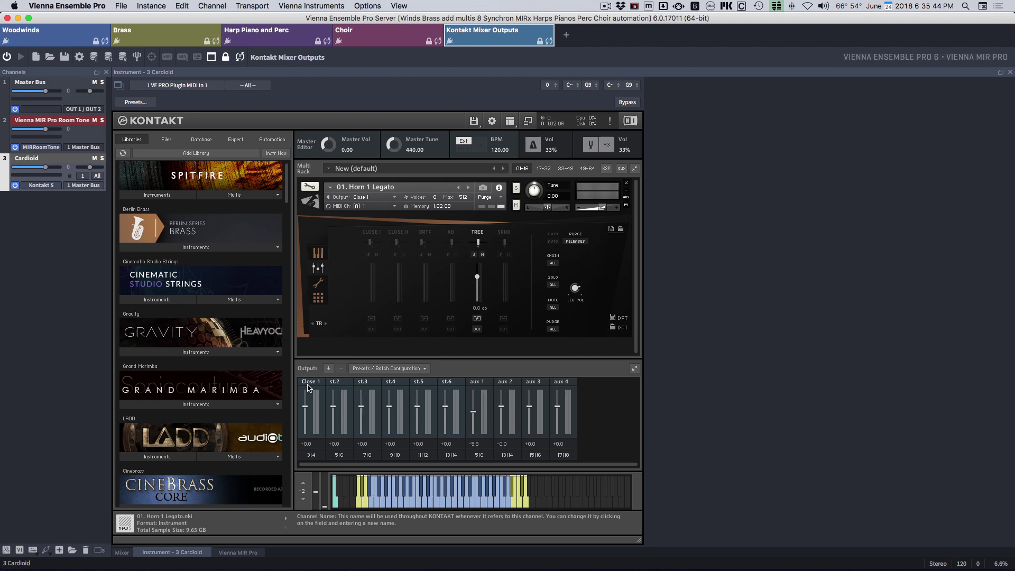
{"action": "left_click", "coordinate": [335, 382]}
{"action": "type", "text": "Clo"}
{"action": "type", "text": "Cl"}
{"action": "double_click", "coordinate": [391, 383]}
{"action": "type", "text": "A"}
{"action": "type", "text": "SRND"}
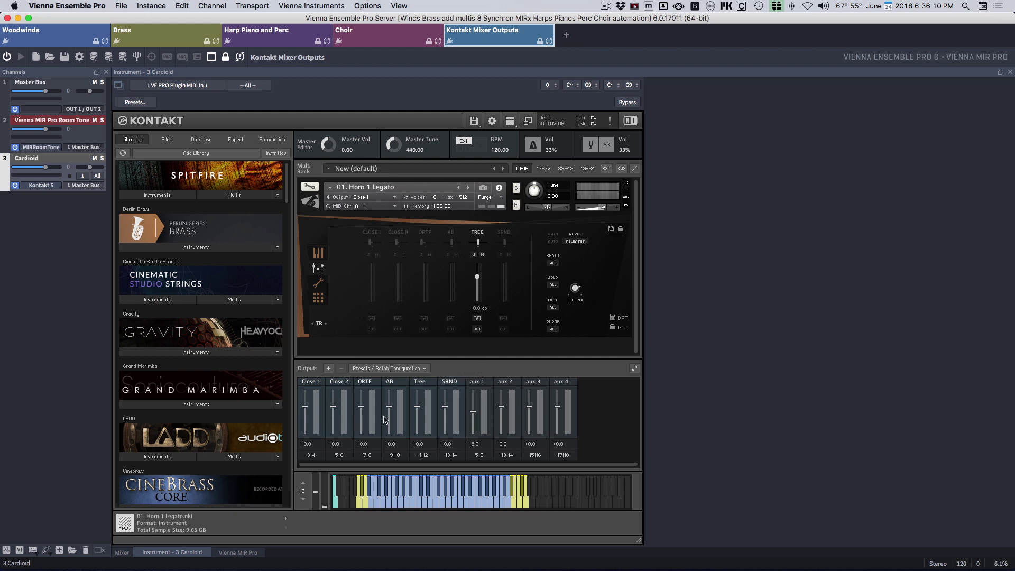
- Load the CLOSE I, CLOSE II, ORTF, AB and SRND mic positions for the horn
{"action": "left_click", "coordinate": [371, 231]}
{"action": "left_click", "coordinate": [395, 233]}
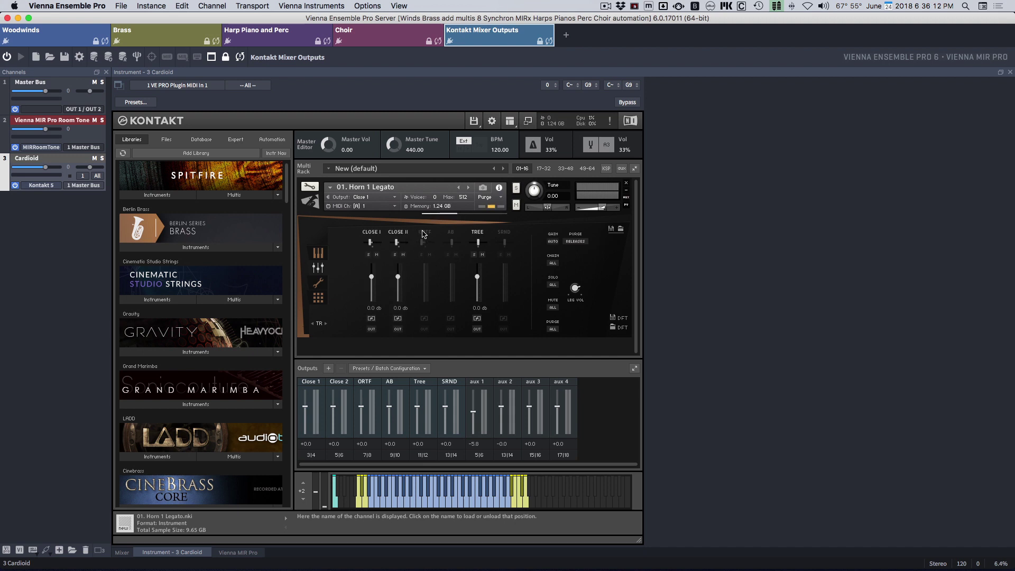
{"action": "left_click", "coordinate": [425, 232]}
{"action": "left_click", "coordinate": [450, 233]}
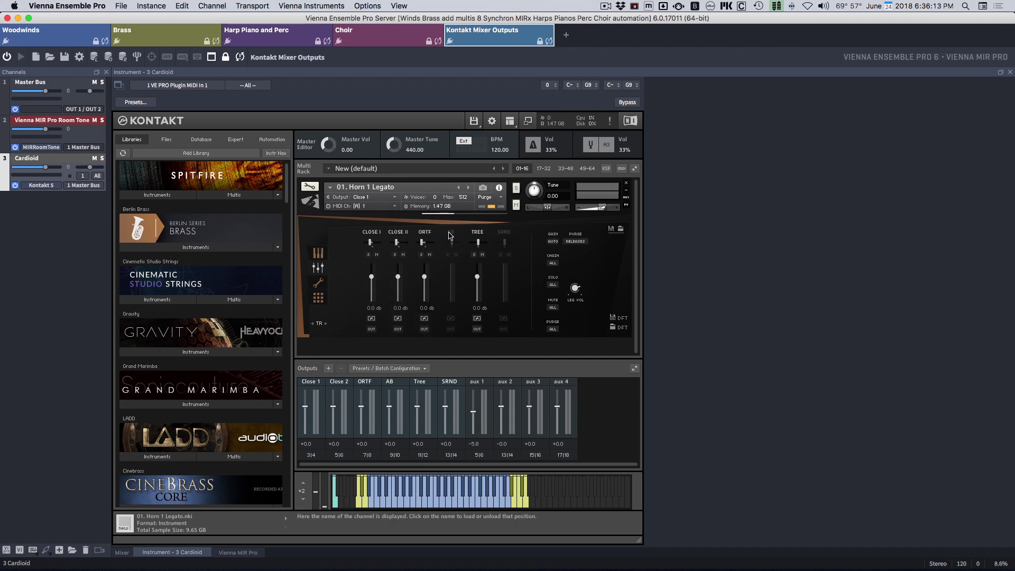
{"action": "left_click", "coordinate": [504, 231]}
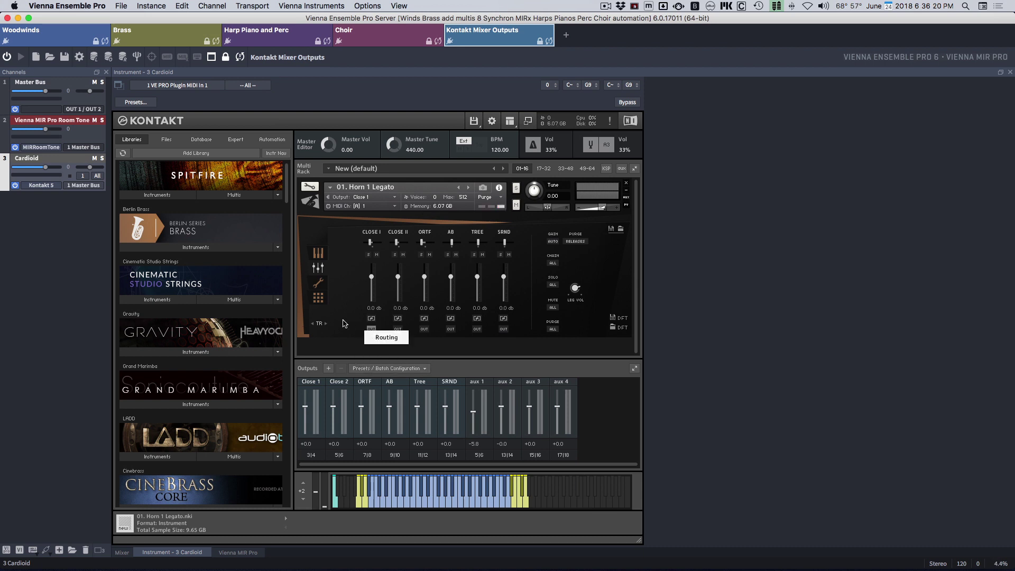
{"action": "left_click", "coordinate": [371, 329]}
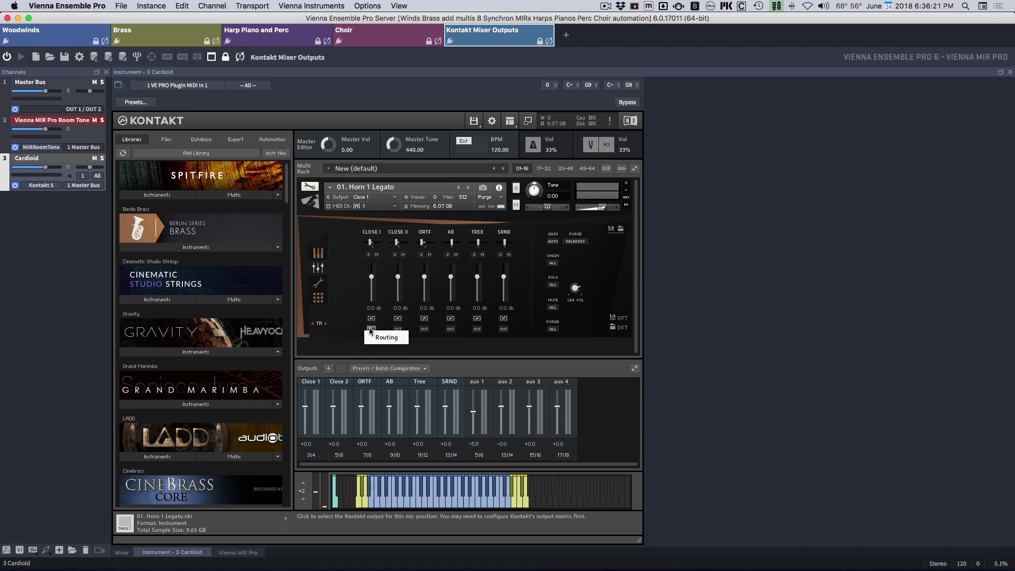
- Toggle the Cardioid channel off and on, then reopen Kontakt's mic mixer page
{"action": "left_click", "coordinate": [16, 186]}
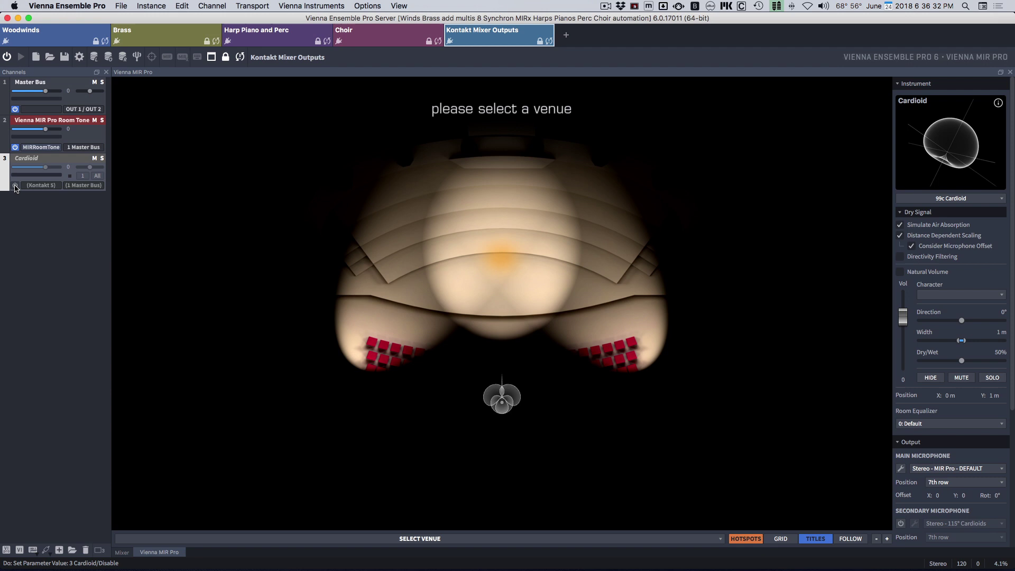
{"action": "left_click", "coordinate": [16, 186]}
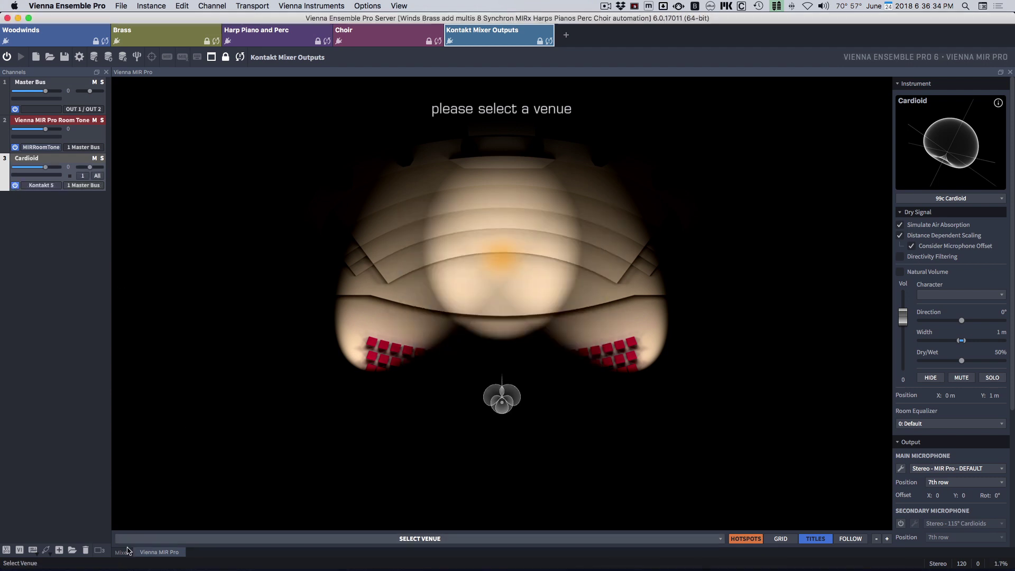
{"action": "left_click", "coordinate": [124, 552]}
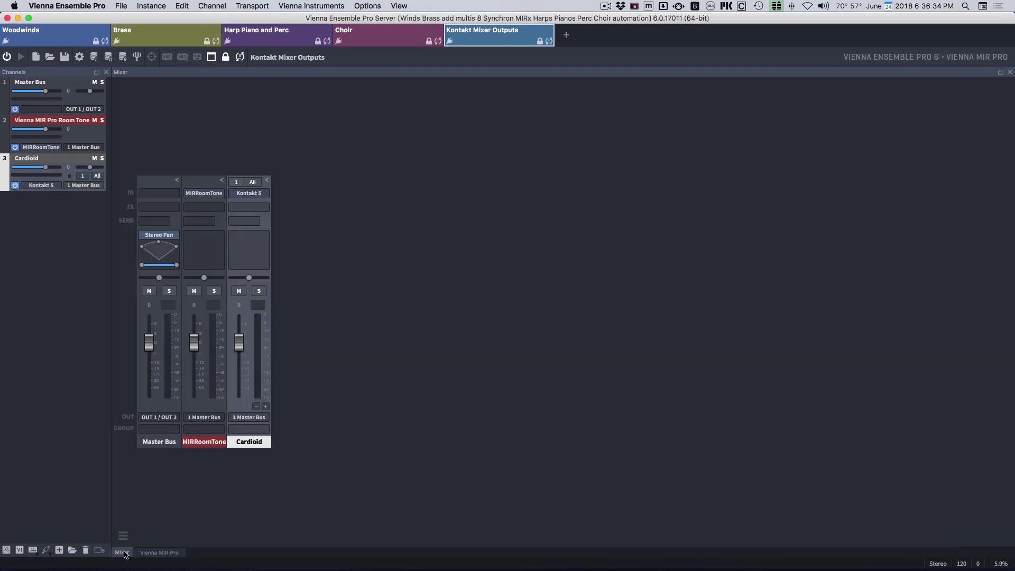
{"action": "double_click", "coordinate": [256, 443]}
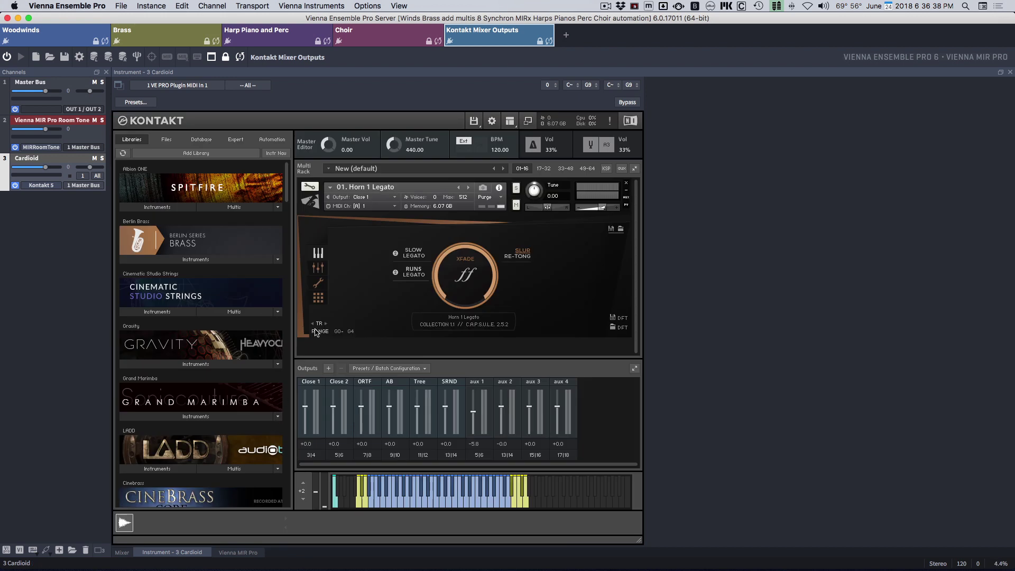
{"action": "left_click", "coordinate": [317, 268]}
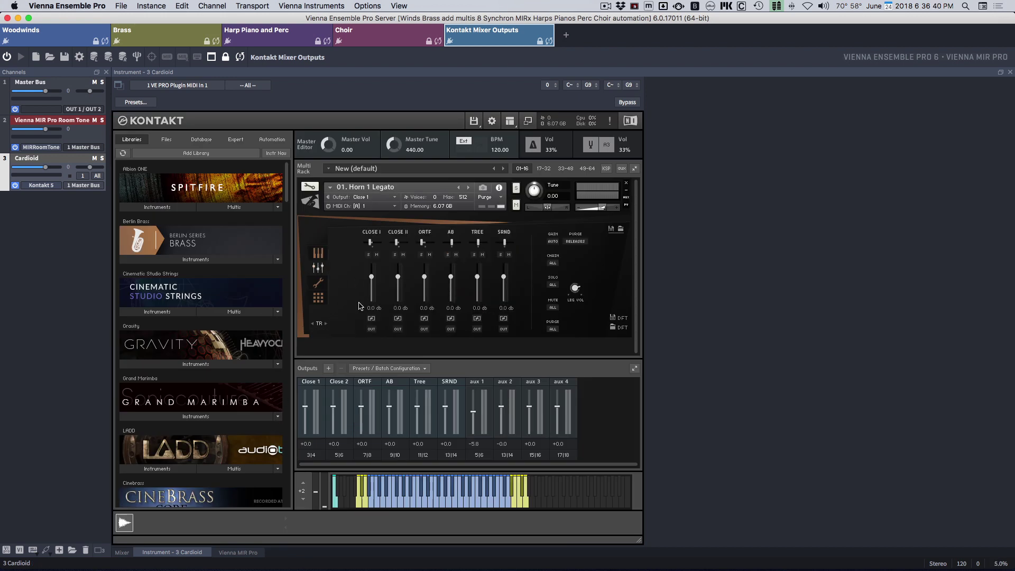
- Route the Close I, Close II and ORTF mics to Close 1, Close 2 and ORTF
{"action": "left_click", "coordinate": [371, 329]}
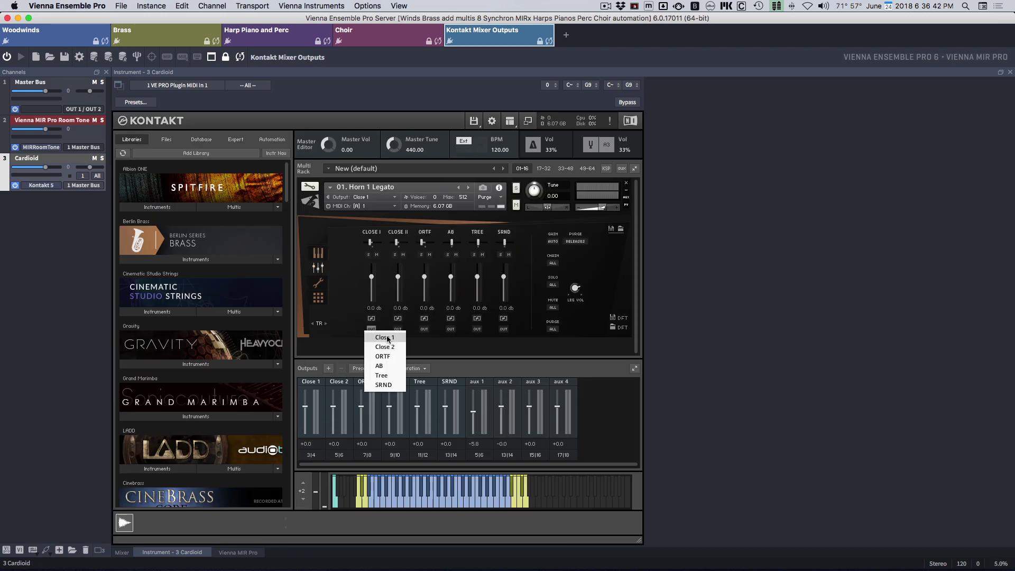
{"action": "left_click", "coordinate": [383, 337]}
{"action": "left_click", "coordinate": [397, 328]}
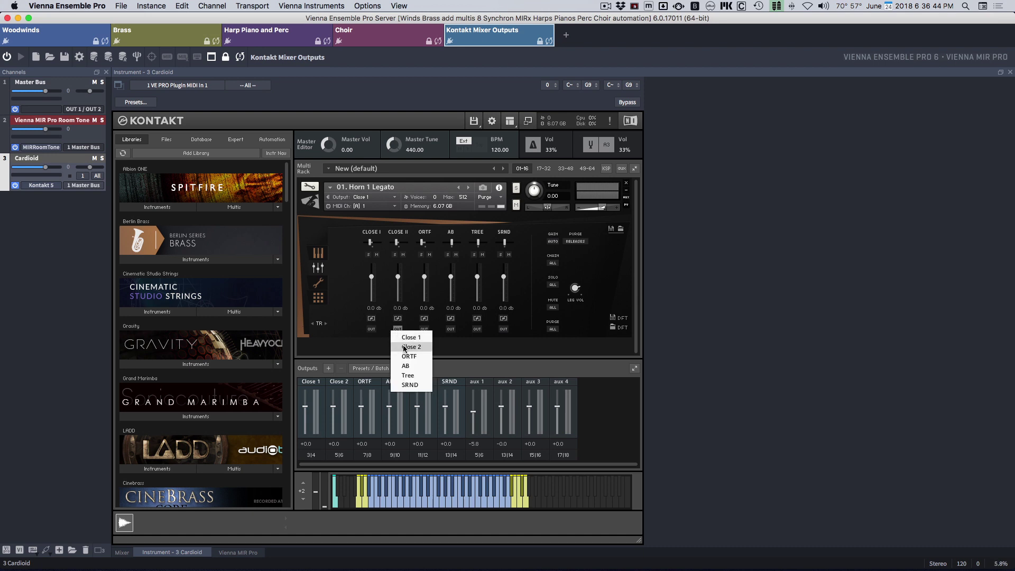
{"action": "left_click", "coordinate": [404, 347]}
{"action": "left_click", "coordinate": [426, 330]}
{"action": "left_click", "coordinate": [430, 356]}
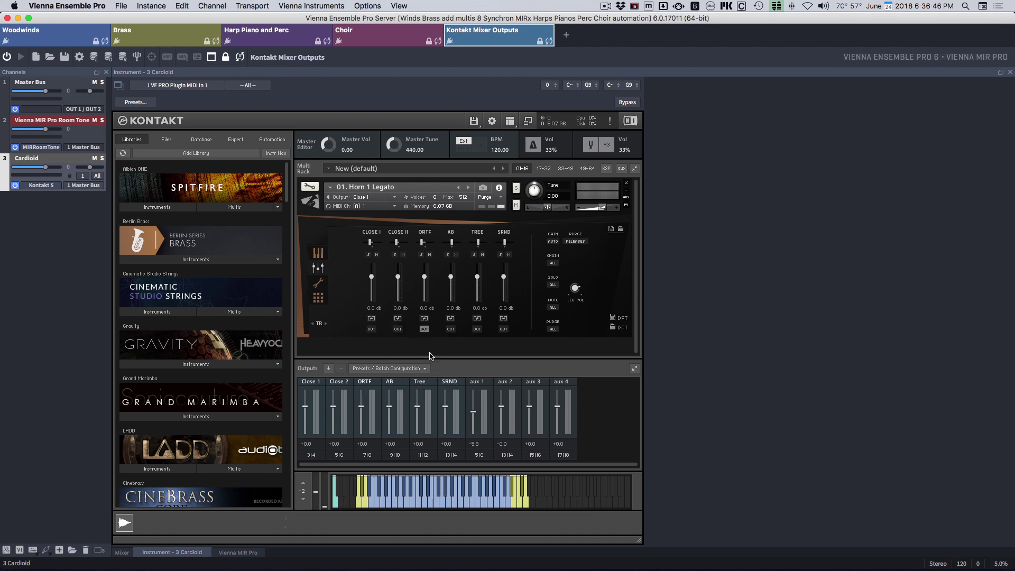
- Route the AB, Tree and SRND mics to the AB, Tree and SRND outputs
{"action": "left_click", "coordinate": [450, 329]}
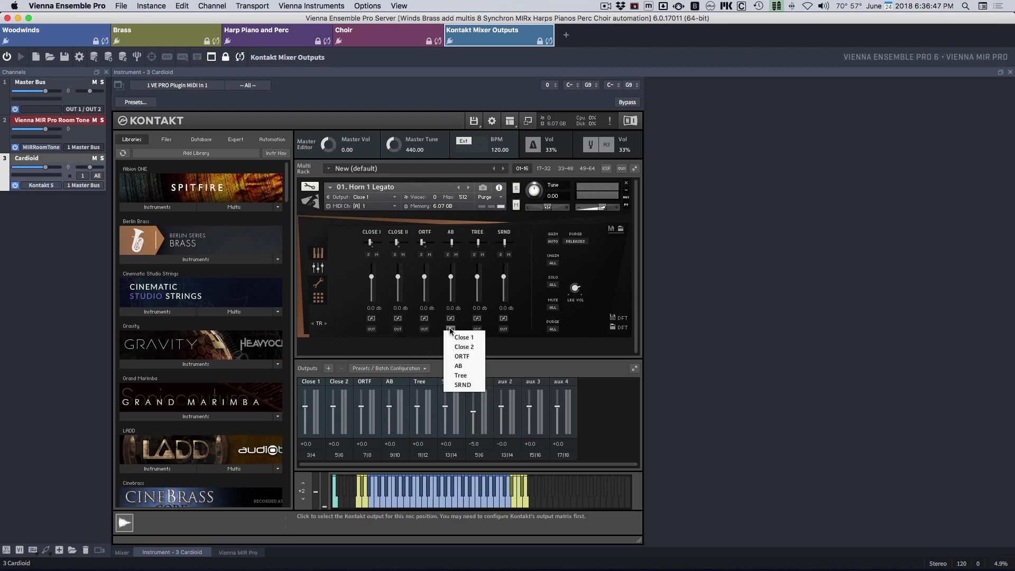
{"action": "left_click", "coordinate": [459, 365]}
{"action": "left_click", "coordinate": [478, 329]}
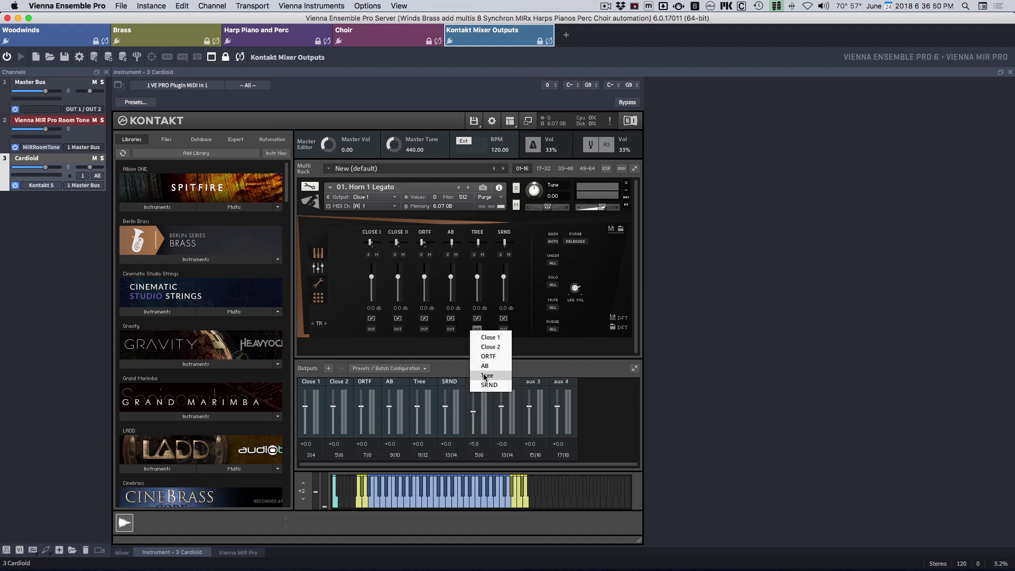
{"action": "left_click", "coordinate": [486, 376]}
{"action": "left_click", "coordinate": [504, 328]}
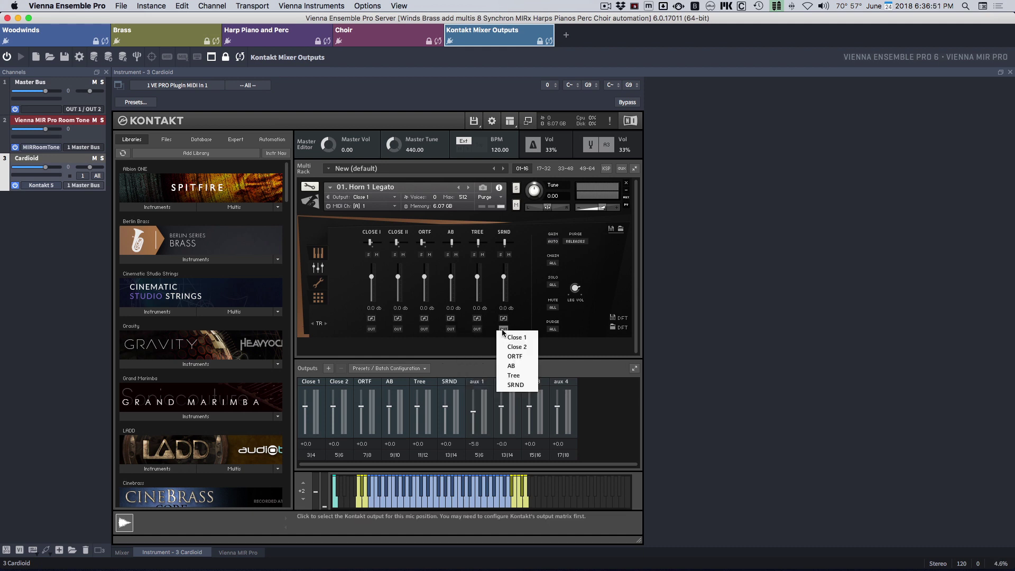
{"action": "left_click", "coordinate": [510, 385]}
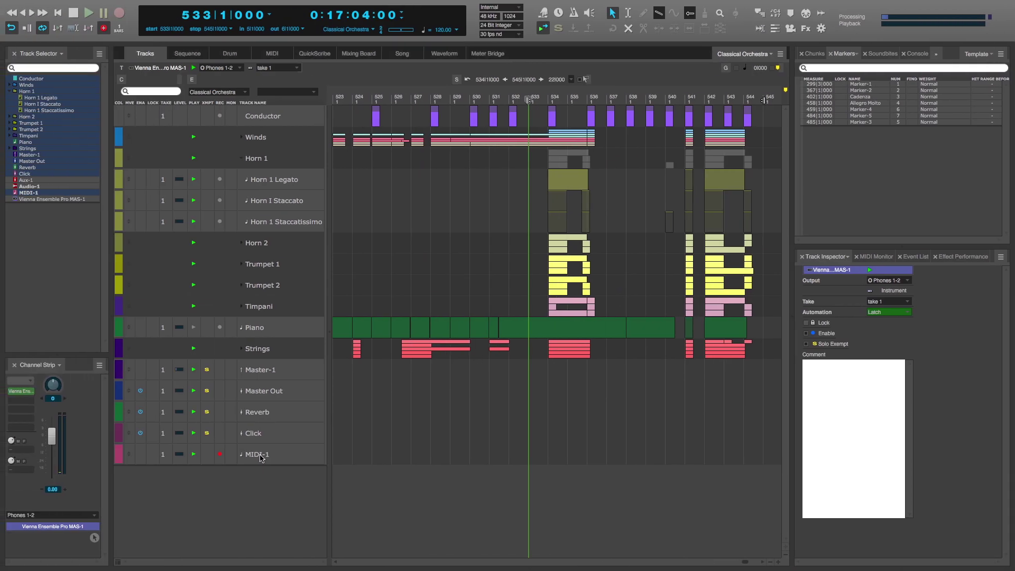
- Set the MIDI-1 track's output to Vienna Ensemble Pro MAS-1 port 01-01
{"action": "left_click", "coordinate": [261, 455]}
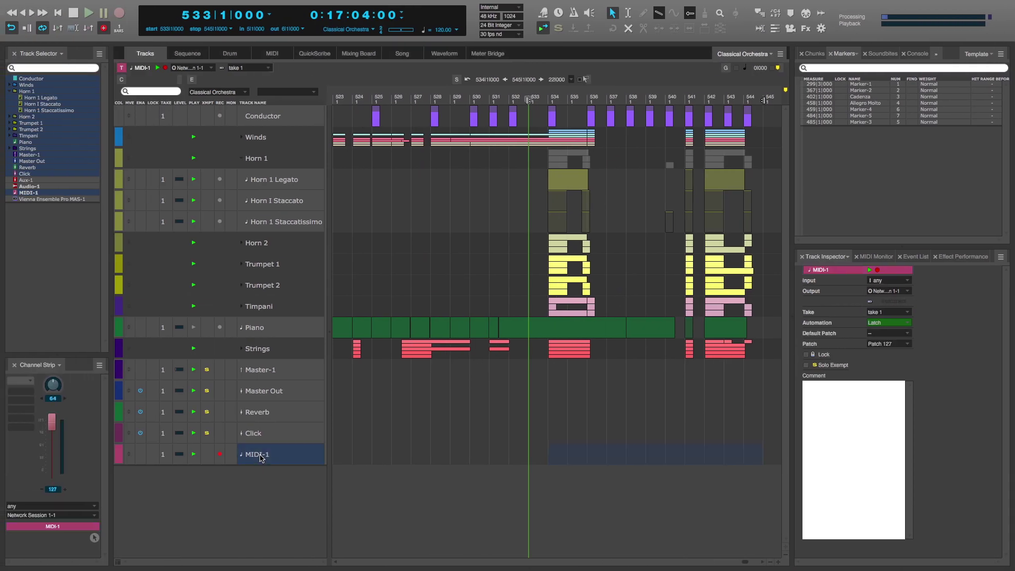
{"action": "left_click", "coordinate": [895, 292]}
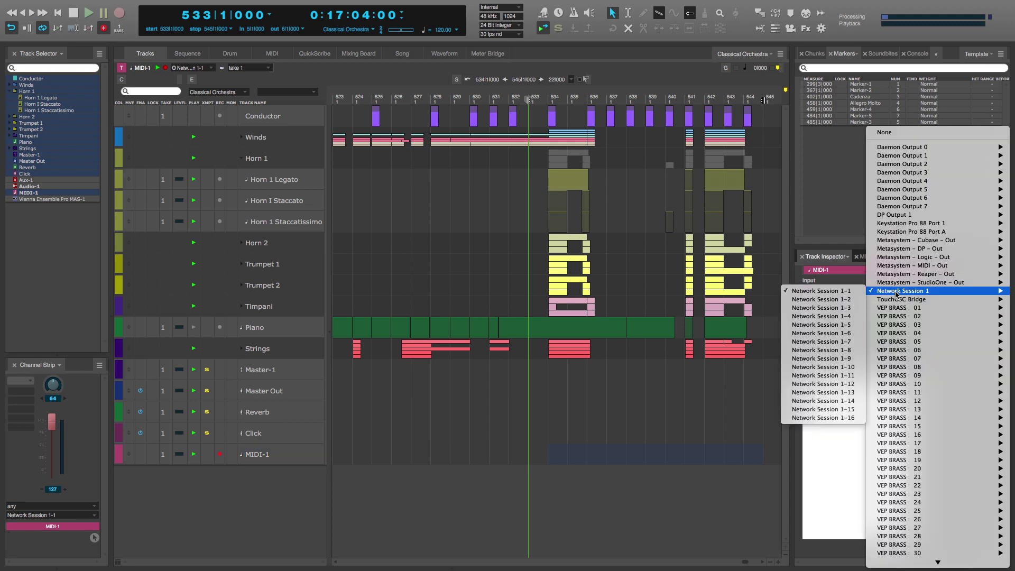
{"action": "scroll", "coordinate": [895, 294], "scroll_direction": "down", "scroll_amount": 6}
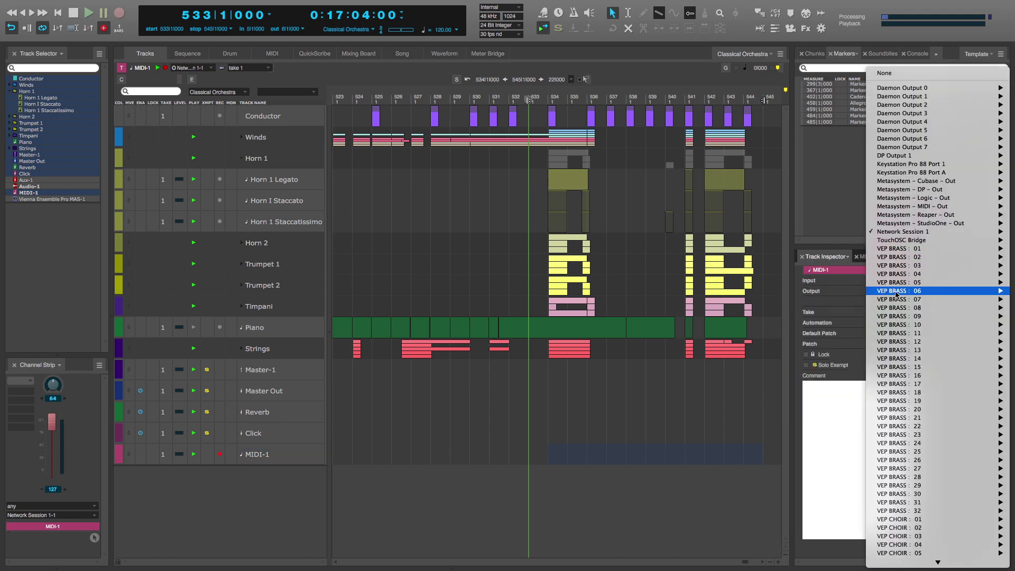
{"action": "scroll", "coordinate": [895, 294], "scroll_direction": "down", "scroll_amount": 20}
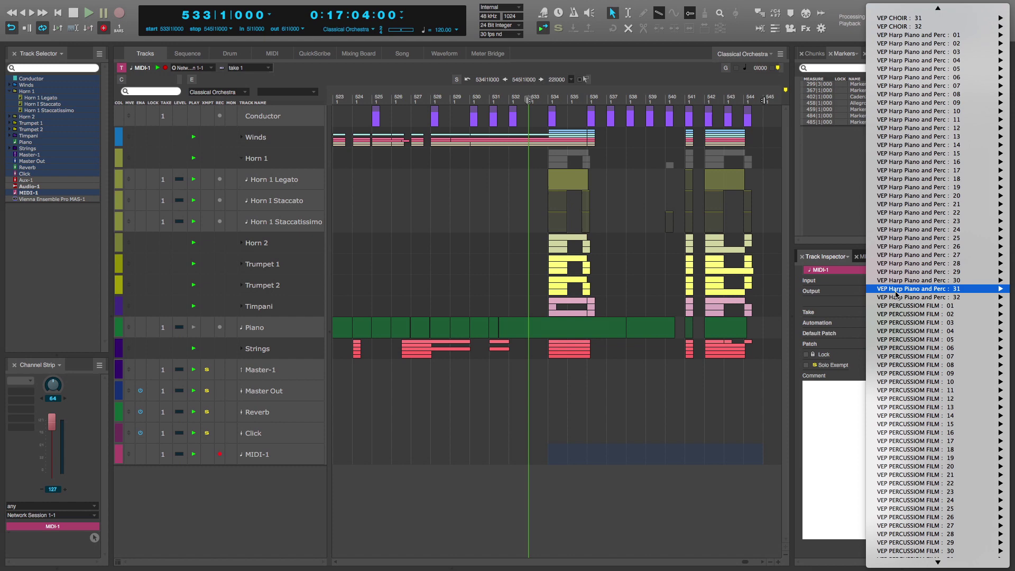
{"action": "scroll", "coordinate": [895, 294], "scroll_direction": "down", "scroll_amount": 20}
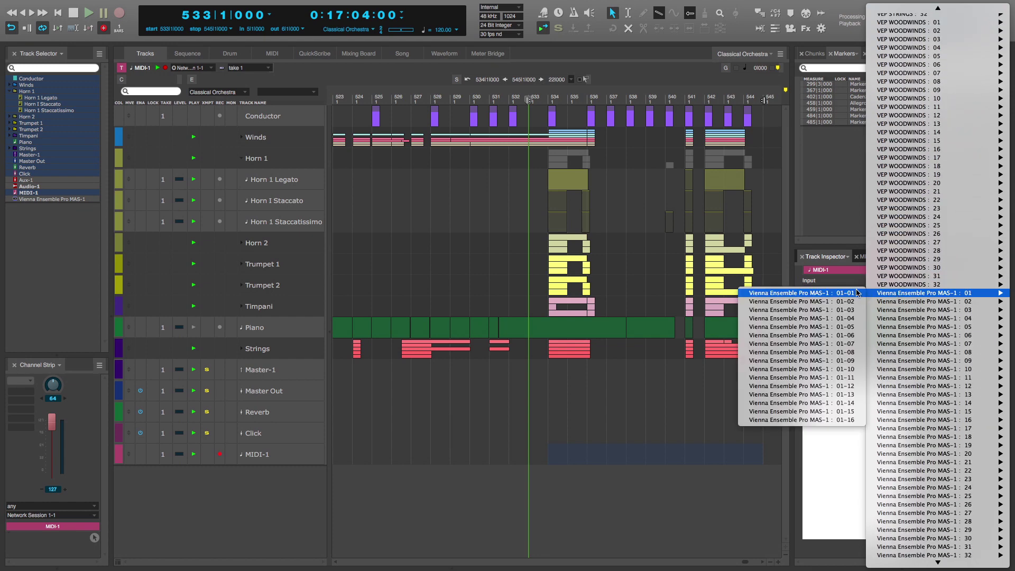
{"action": "left_click", "coordinate": [824, 294]}
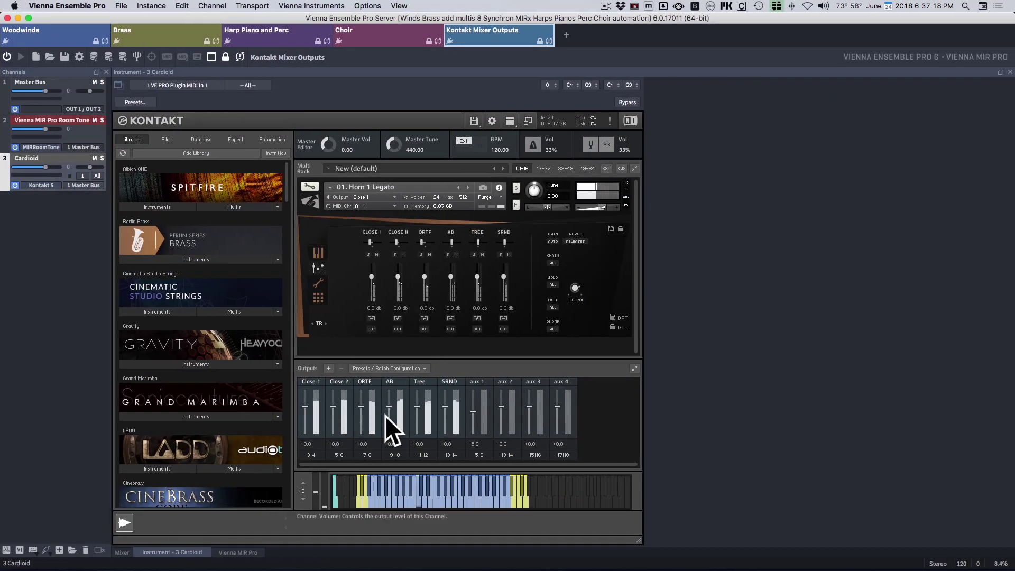
- From the Mixer view, add aux channels off the Cardioid strip's + button repeatedly
{"action": "left_click", "coordinate": [122, 552]}
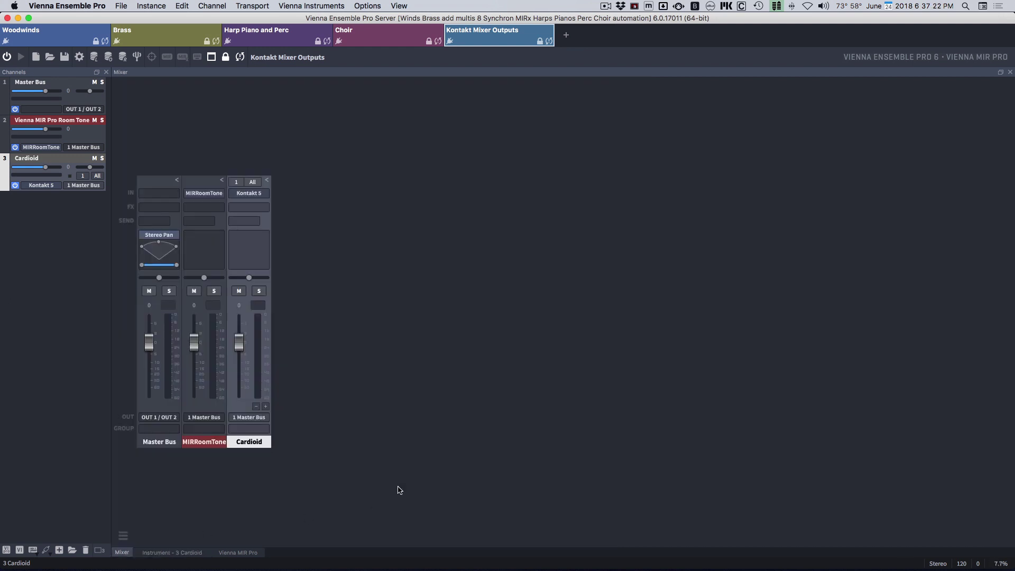
{"action": "left_click", "coordinate": [266, 407]}
{"action": "left_click", "coordinate": [266, 406]}
{"action": "left_click", "coordinate": [266, 406]}
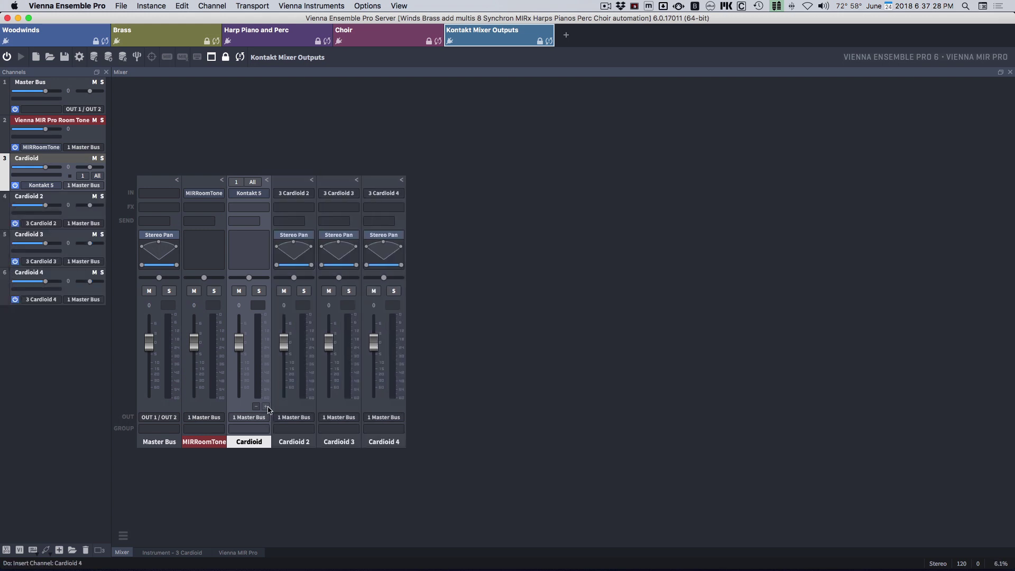
{"action": "left_click", "coordinate": [267, 406]}
{"action": "left_click", "coordinate": [267, 407]}
{"action": "left_click", "coordinate": [266, 406]}
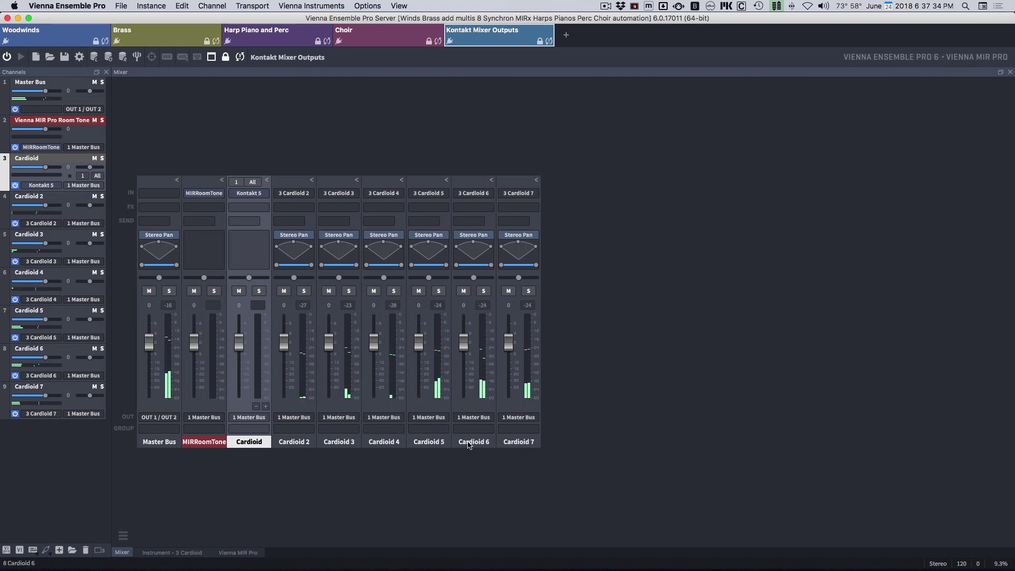
- Rename Cardioid 2 and Cardioid 3 to Close 1 and Close 2
{"action": "left_click", "coordinate": [292, 443]}
{"action": "right_click", "coordinate": [293, 443]}
{"action": "left_click", "coordinate": [317, 416]}
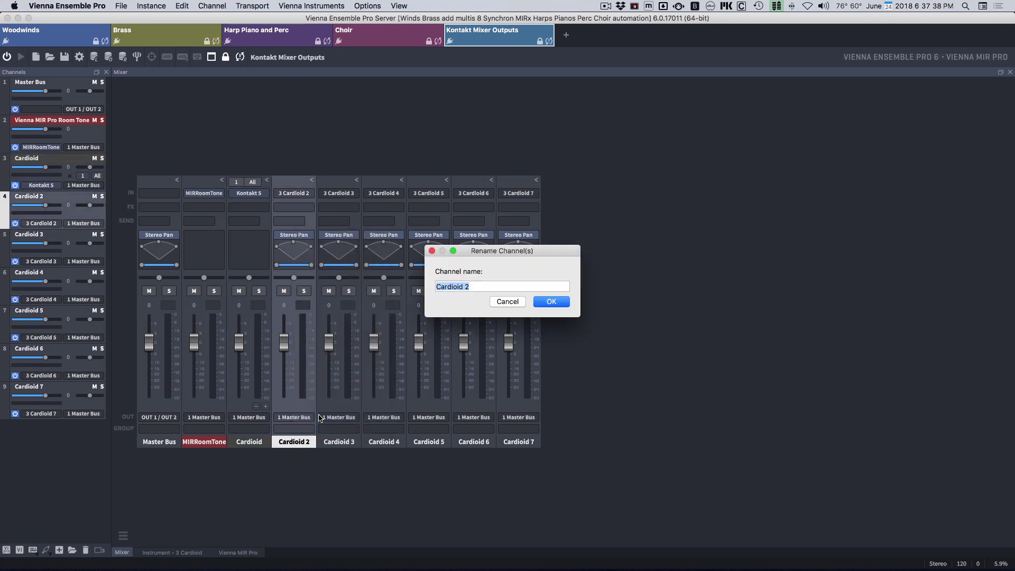
{"action": "type", "text": "Close 1"}
{"action": "key", "text": "Return"}
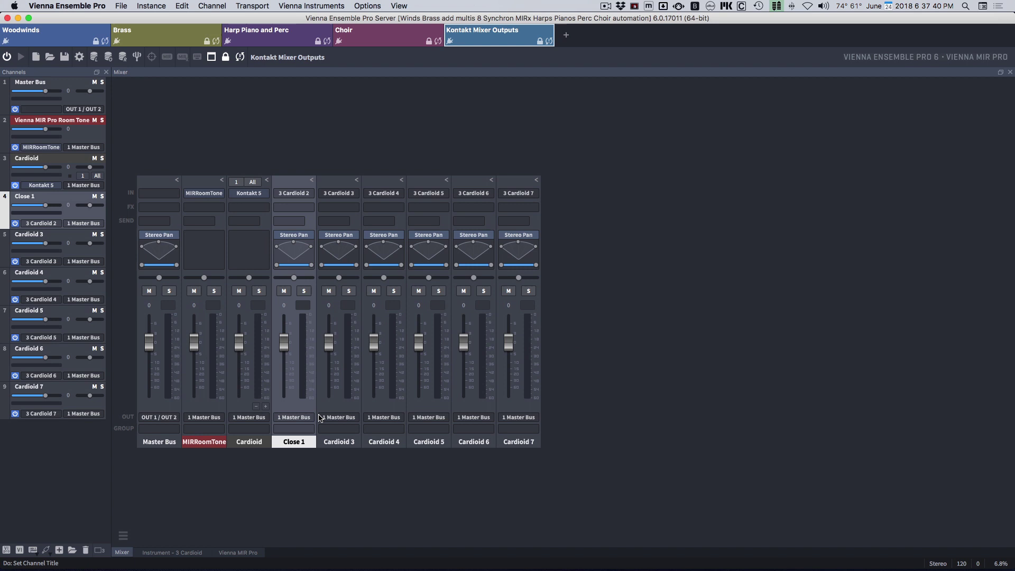
{"action": "left_click", "coordinate": [337, 443]}
{"action": "right_click", "coordinate": [338, 443]}
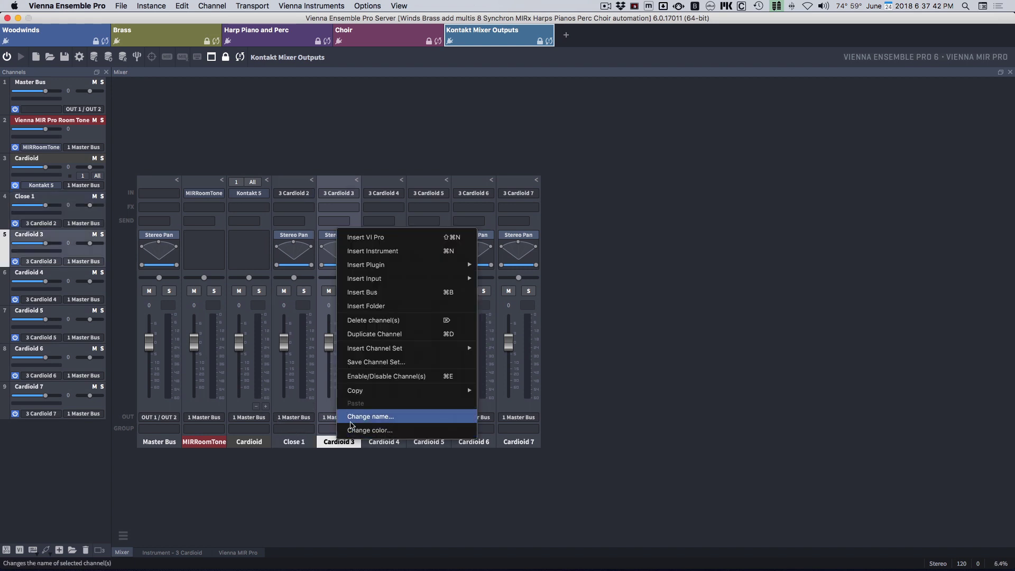
{"action": "left_click", "coordinate": [351, 417]}
{"action": "type", "text": "Close "}
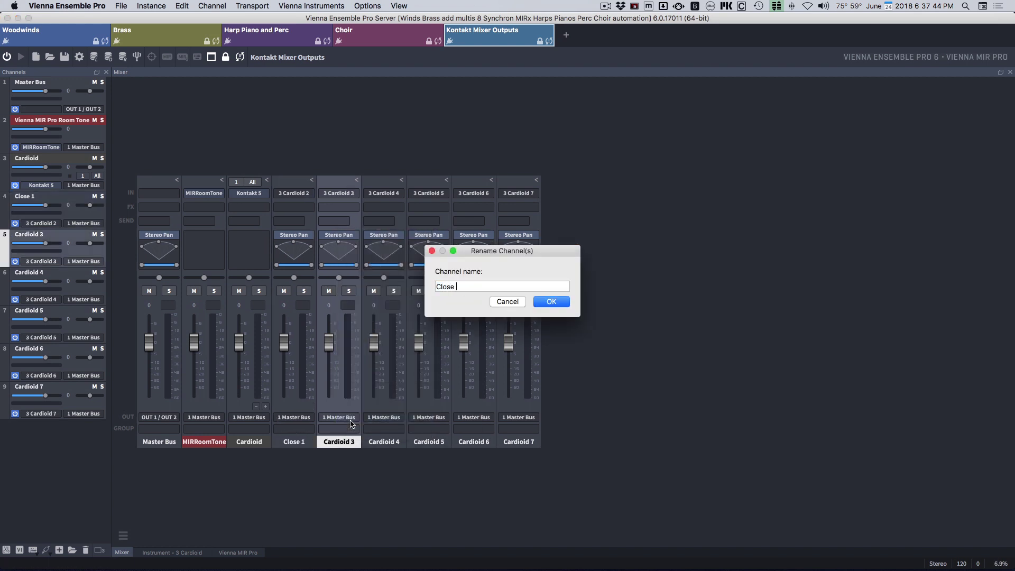
{"action": "type", "text": "2"}
{"action": "key", "text": "Return"}
- Rename Cardioid 4 and Cardioid 5 to ORTF and AB
{"action": "left_click", "coordinate": [384, 443]}
{"action": "right_click", "coordinate": [383, 443]}
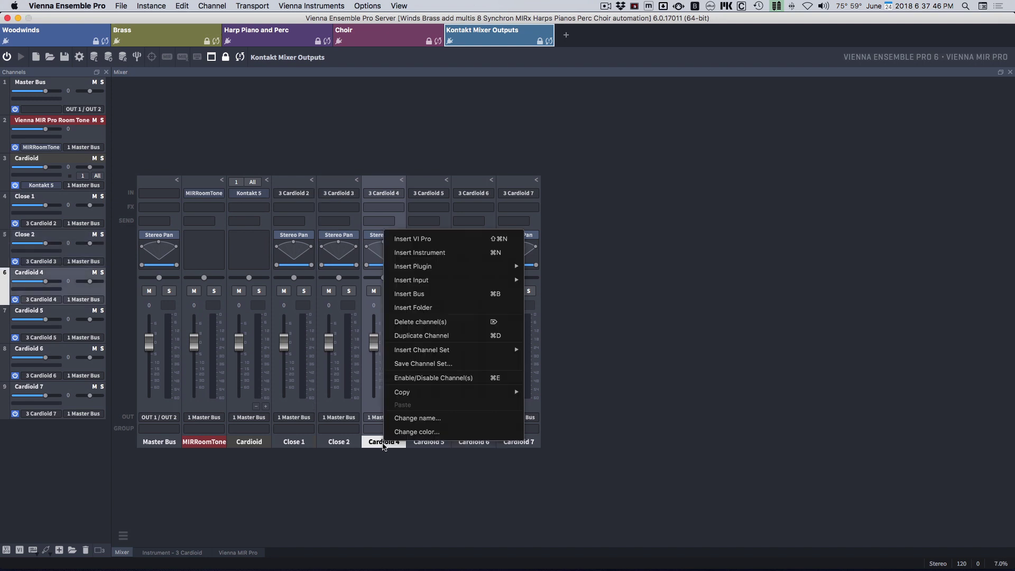
{"action": "left_click", "coordinate": [396, 419]}
{"action": "type", "text": "O"}
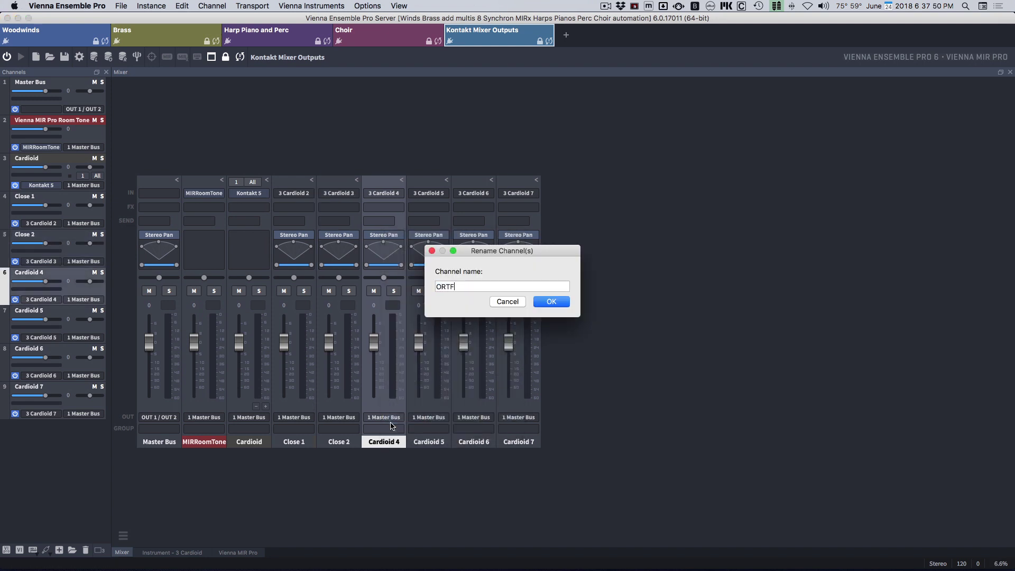
{"action": "type", "text": "RTF"}
{"action": "key", "text": "Return"}
{"action": "left_click", "coordinate": [427, 440]}
{"action": "right_click", "coordinate": [427, 439]}
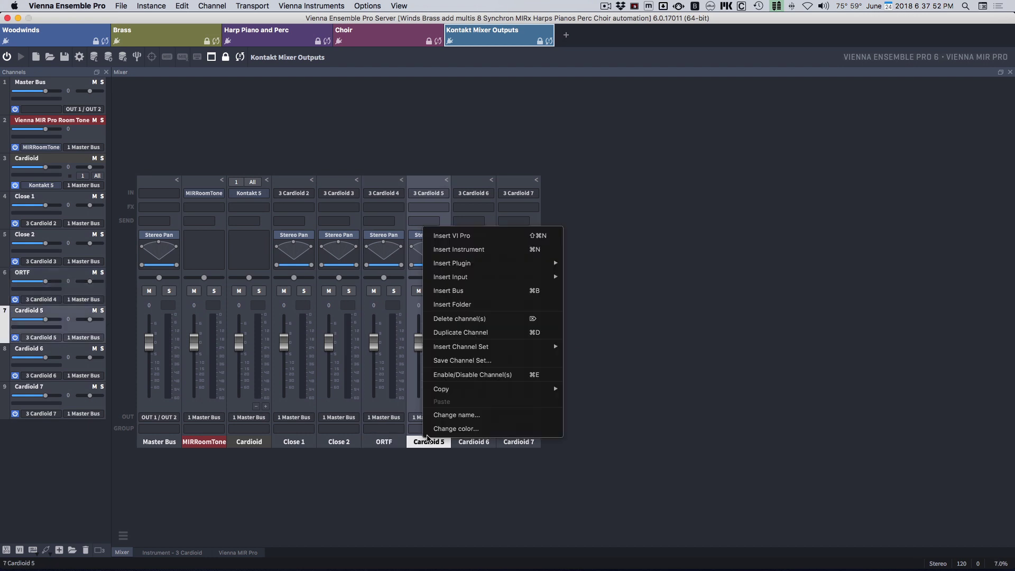
{"action": "left_click", "coordinate": [443, 416]}
{"action": "type", "text": "AB"}
{"action": "key", "text": "Return"}
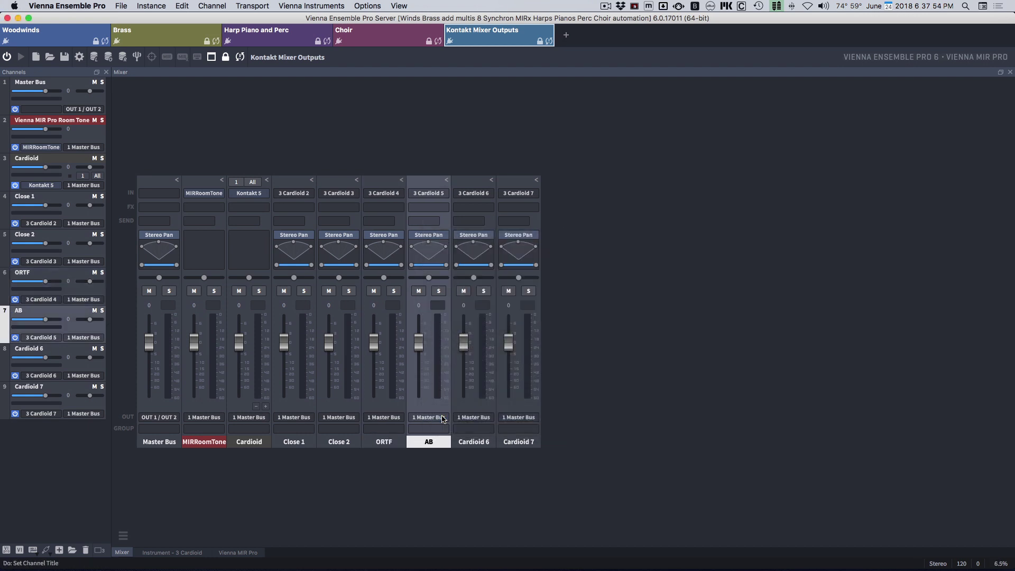
- Rename Cardioid 6 and Cardioid 7 to Tree and SRND
{"action": "left_click", "coordinate": [472, 441]}
{"action": "right_click", "coordinate": [472, 440]}
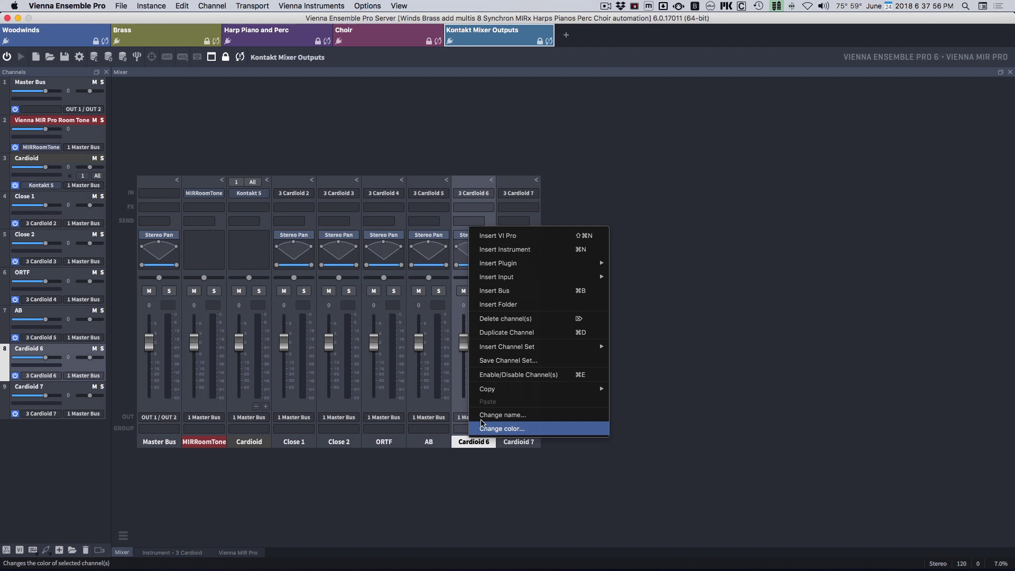
{"action": "left_click", "coordinate": [482, 416]}
{"action": "type", "text": "Tre"}
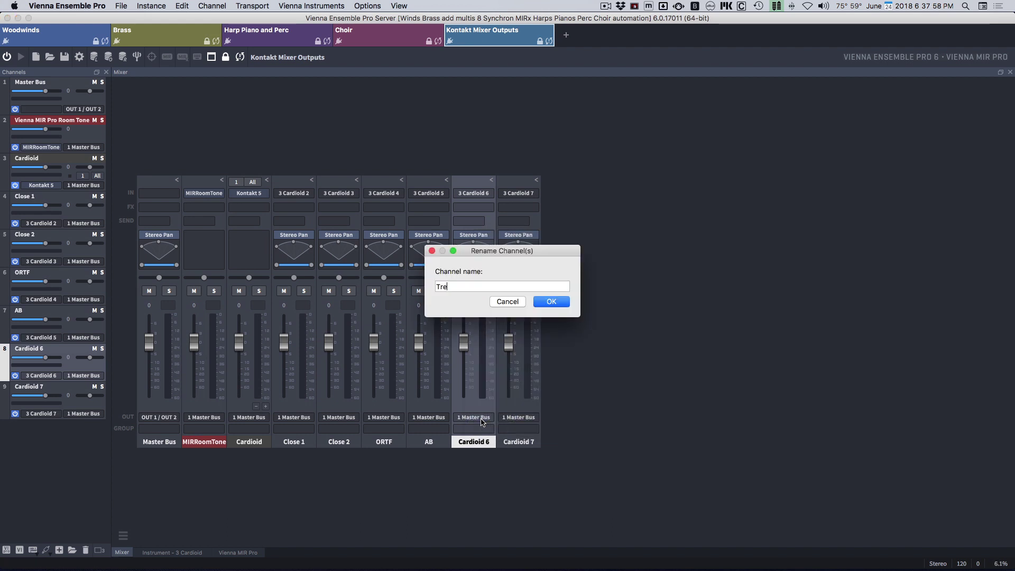
{"action": "type", "text": "e"}
{"action": "key", "text": "Return"}
{"action": "left_click", "coordinate": [520, 442]}
{"action": "right_click", "coordinate": [521, 444]}
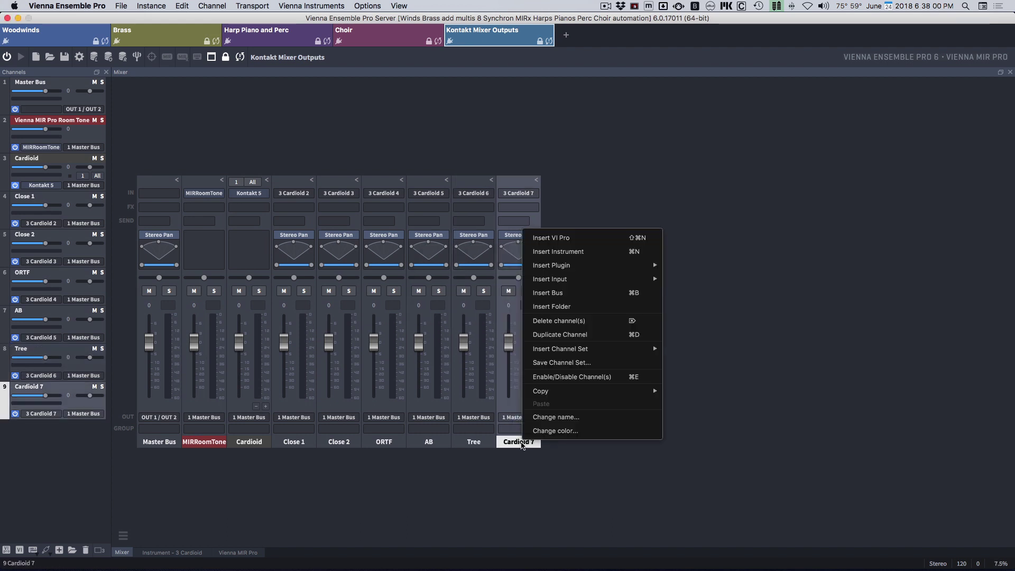
{"action": "left_click", "coordinate": [534, 418]}
{"action": "type", "text": "SR"}
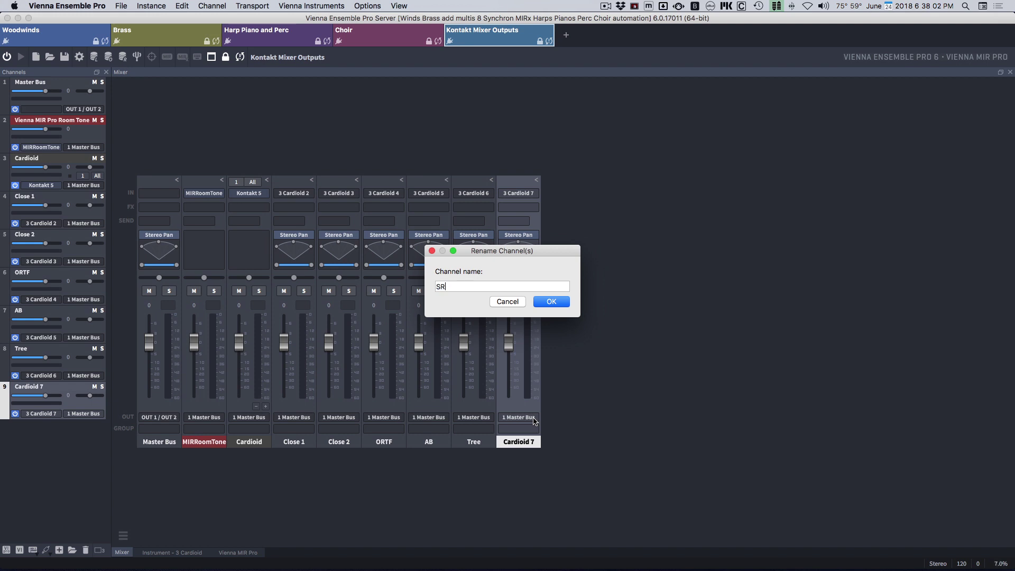
{"action": "type", "text": "ND"}
{"action": "key", "text": "Return"}
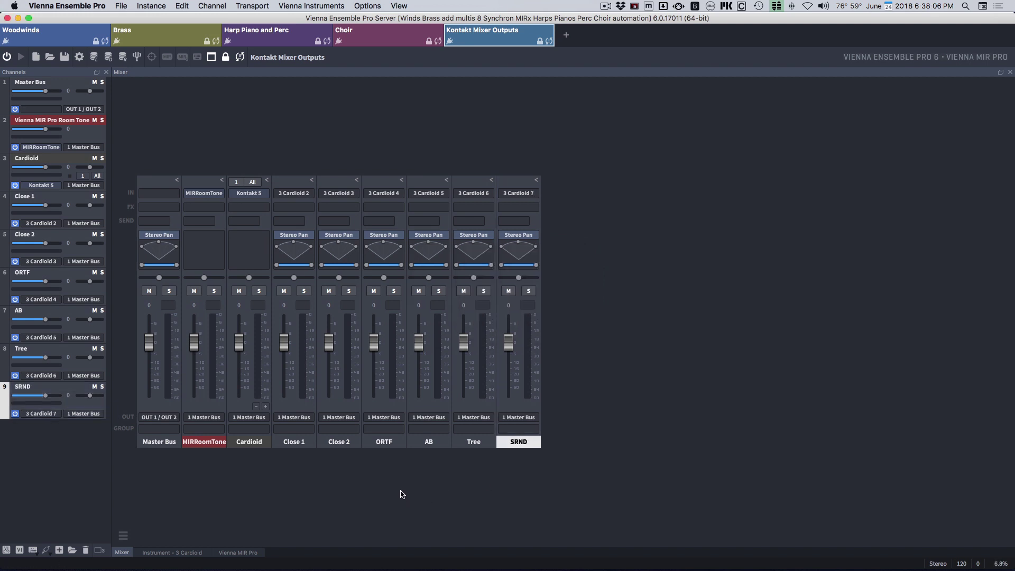
- Assign the six mic channels Close 1 through SRND to consecutive outputs OUT 3/4 through OUT 13/14
{"action": "left_click_drag", "start_coordinate": [281, 457], "coordinate": [559, 402]}
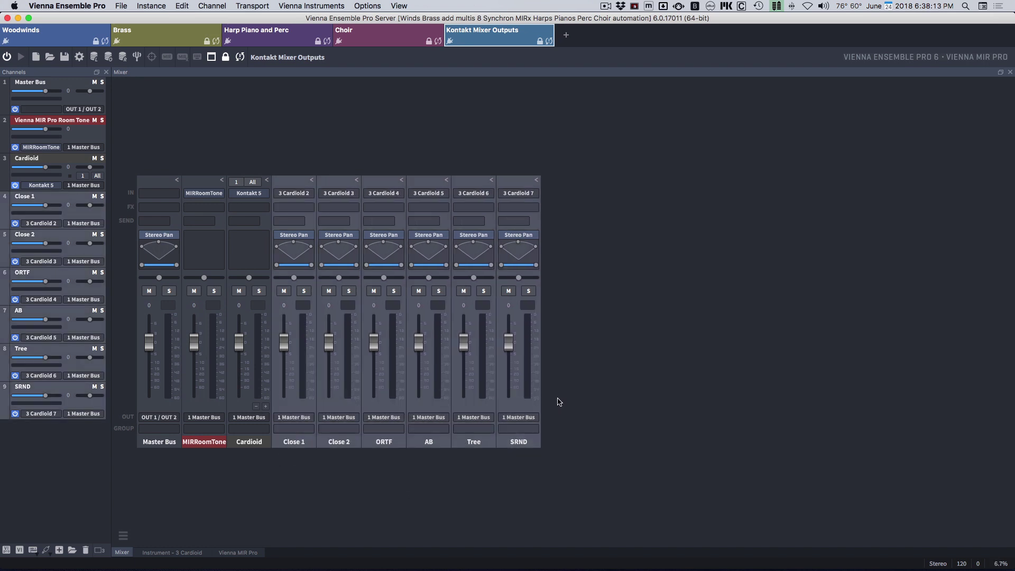
{"action": "left_click", "coordinate": [291, 418]}
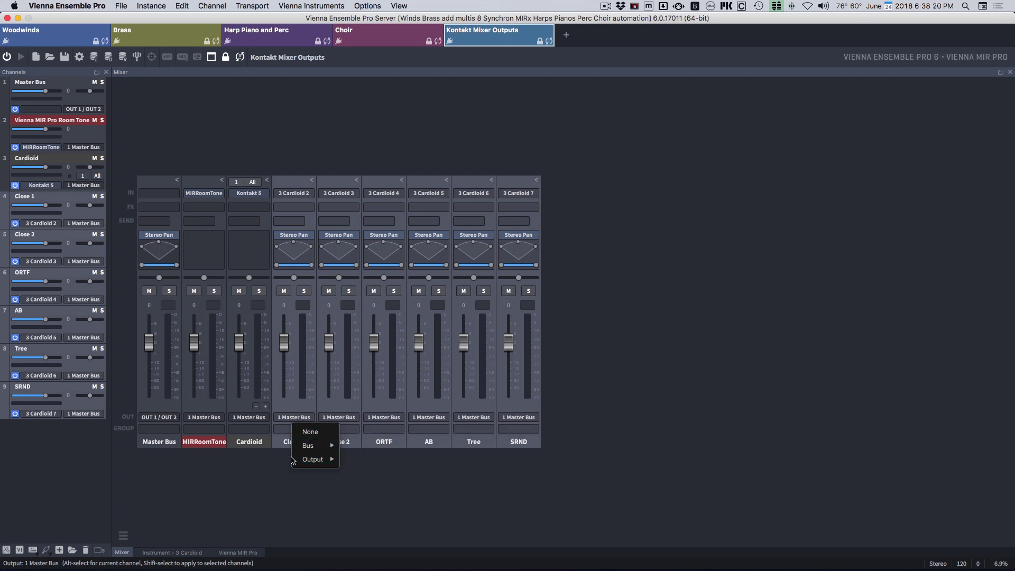
{"action": "mouse_move", "coordinate": [311, 461]}
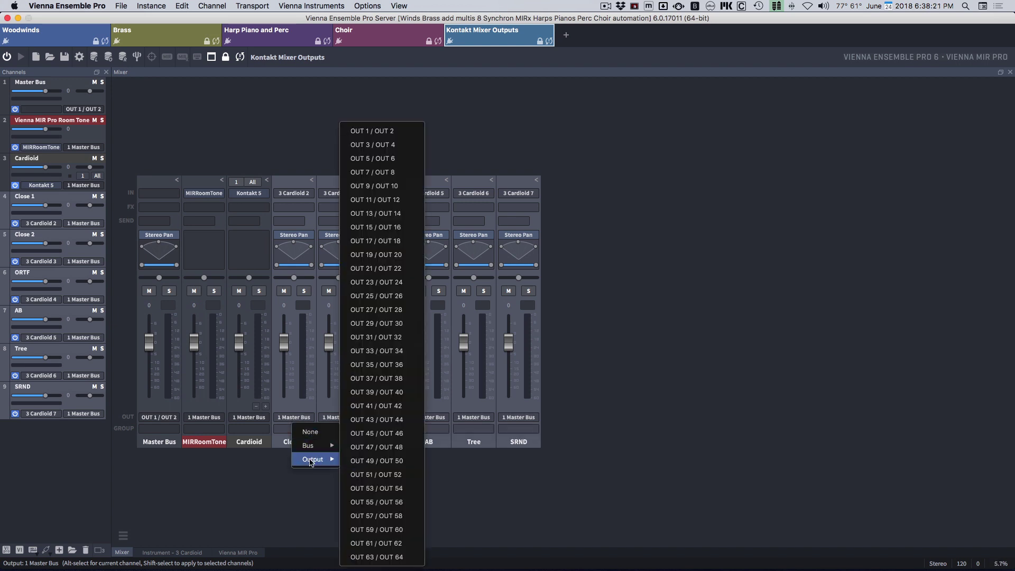
{"action": "left_click", "coordinate": [404, 145], "text": "shift"}
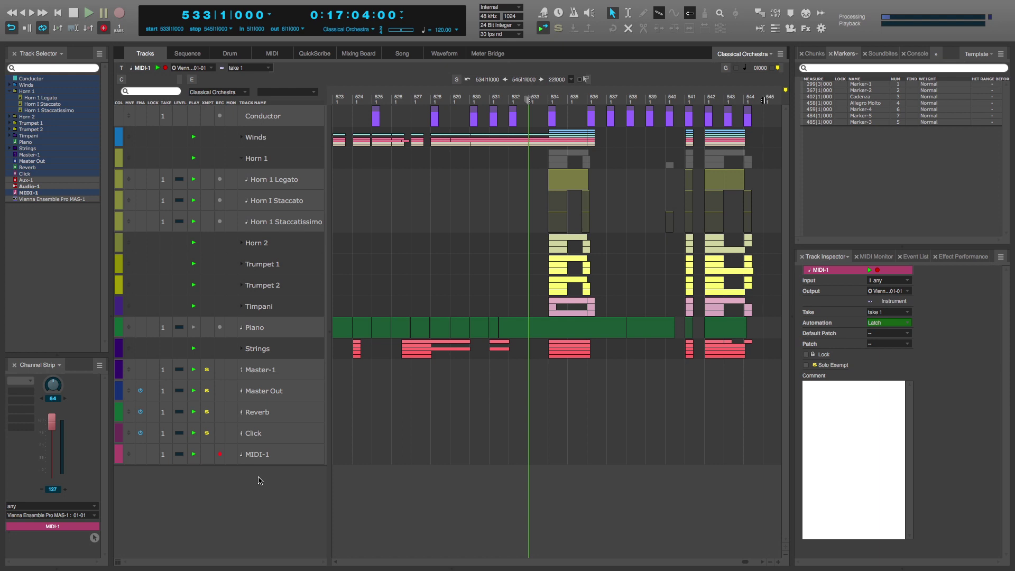
- Name the first new aux tracks Close 1, Close 2 and ORTF
{"action": "left_click", "coordinate": [251, 458]}
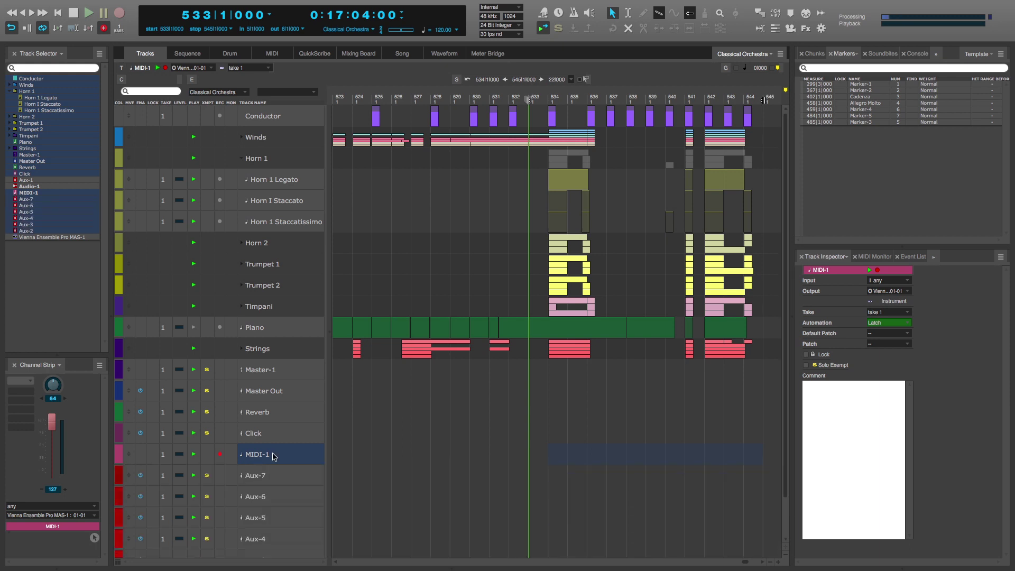
{"action": "double_click", "coordinate": [261, 438]}
{"action": "type", "text": "c"}
{"action": "key", "text": "Tab"}
{"action": "type", "text": "Close 2"}
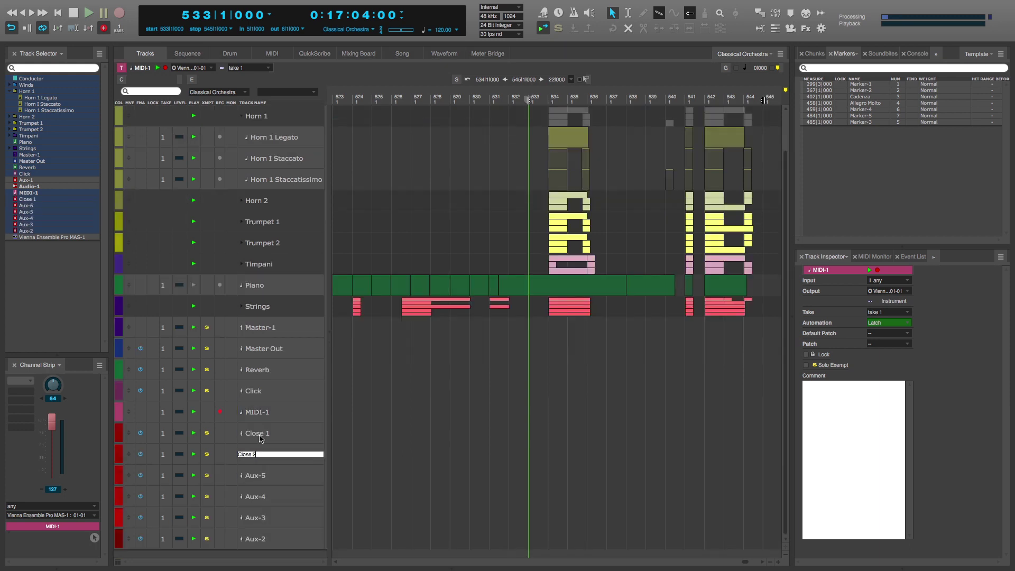
{"action": "key", "text": "Tab"}
{"action": "type", "text": "ORTF"}
{"action": "key", "text": "Tab"}
- Name the remaining aux tracks AB, Tree and SRND, then bring up the audio Bundles window
{"action": "type", "text": "AB"}
{"action": "key", "text": "Tab"}
{"action": "type", "text": "Tree"}
{"action": "key", "text": "Tab"}
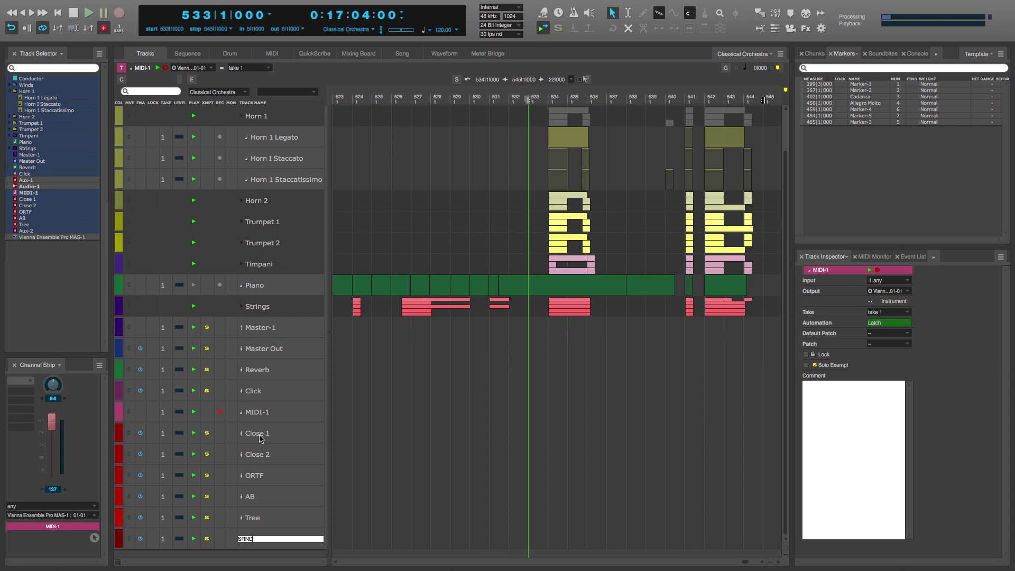
{"action": "type", "text": "SRND"}
{"action": "key", "text": "Return"}
{"action": "key", "text": "shift+u"}
{"action": "scroll", "coordinate": [532, 252], "scroll_direction": "down", "scroll_amount": 15}
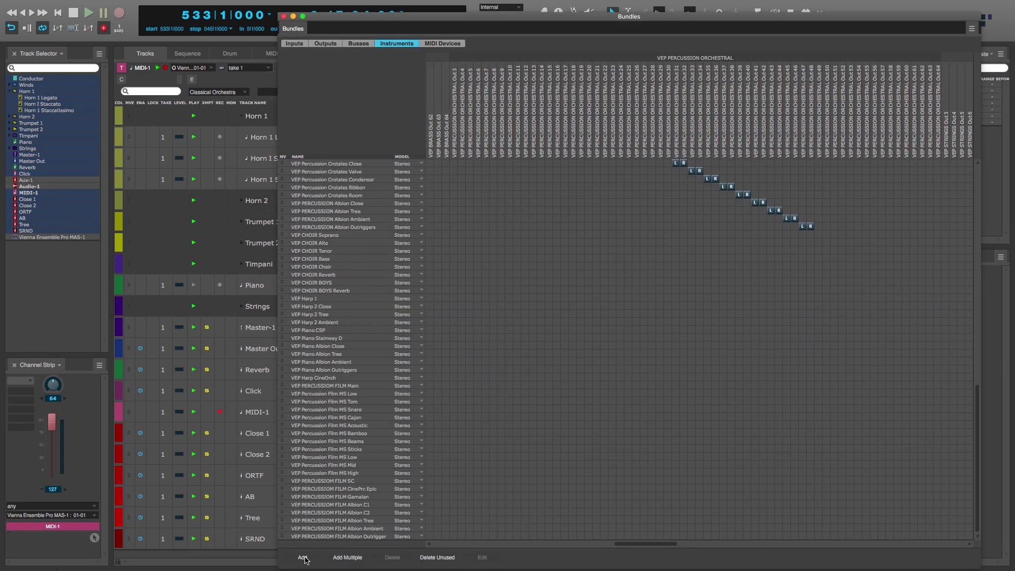
- Add bundles for Vienna Ensemble Pro MAS-1 Out 3-4 through 13-14 in the Bundles window
{"action": "scroll", "coordinate": [339, 510], "scroll_direction": "down", "scroll_amount": 3}
{"action": "scroll", "coordinate": [476, 502], "scroll_direction": "right", "scroll_amount": 10}
{"action": "left_click_drag", "start_coordinate": [485, 504], "coordinate": [628, 535]}
{"action": "left_click", "coordinate": [333, 501]}
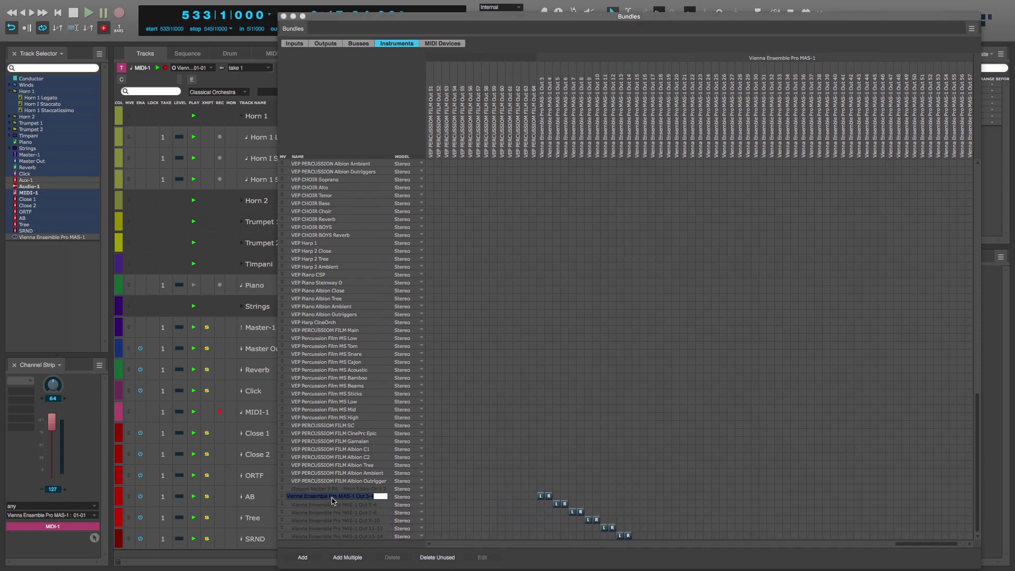
{"action": "key", "text": "super+w"}
- Feed the Close 1–SRND aux tracks consecutively from MAS-1 Out 3-4, outputting to Master Bus
{"action": "left_click_drag", "start_coordinate": [253, 433], "coordinate": [264, 538]}
{"action": "key", "text": "super+shift+i"}
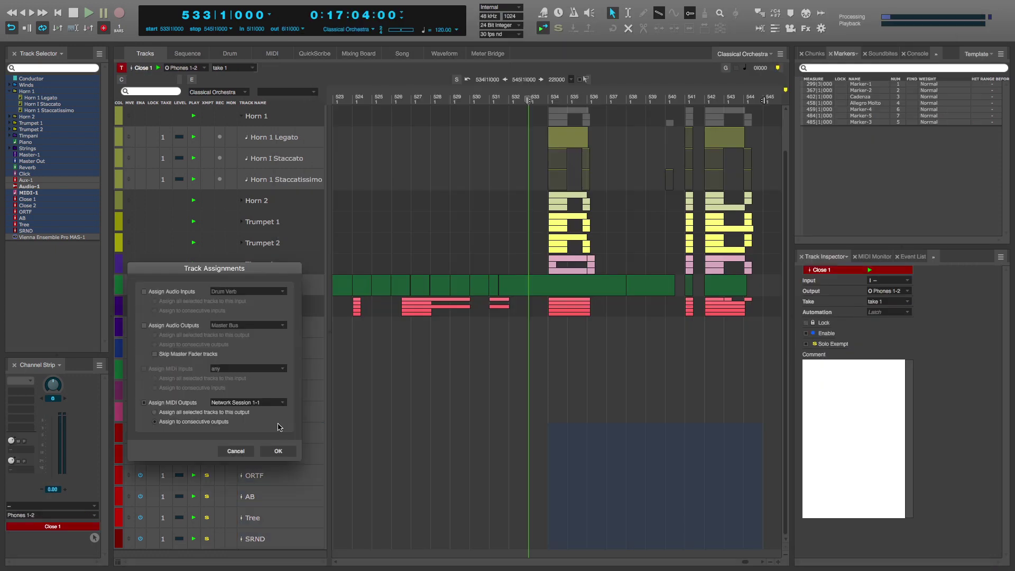
{"action": "left_click", "coordinate": [144, 292]}
{"action": "left_click", "coordinate": [144, 325]}
{"action": "left_click", "coordinate": [236, 293]}
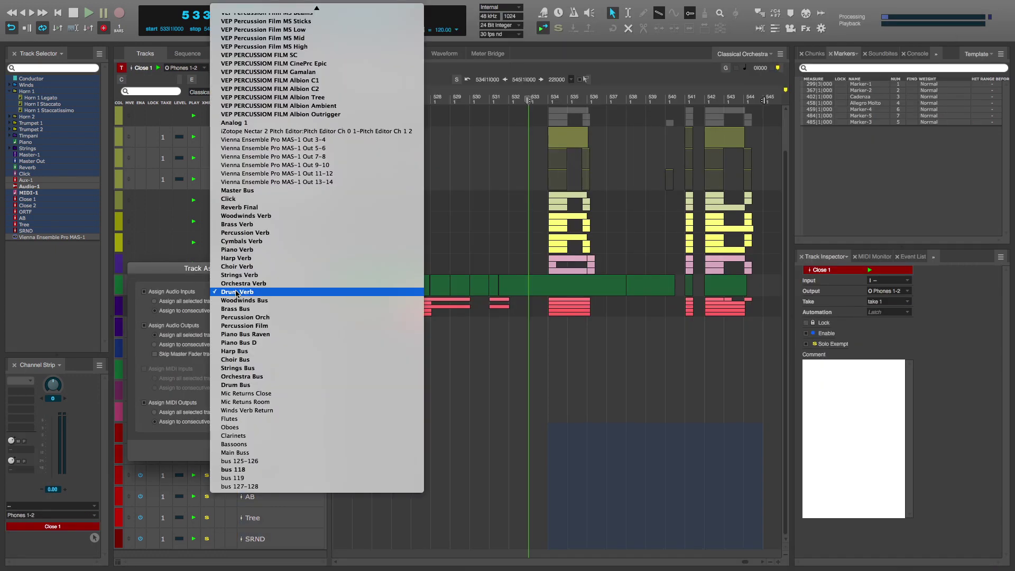
{"action": "left_click", "coordinate": [310, 140]}
{"action": "left_click", "coordinate": [222, 326]}
{"action": "left_click", "coordinate": [222, 327]}
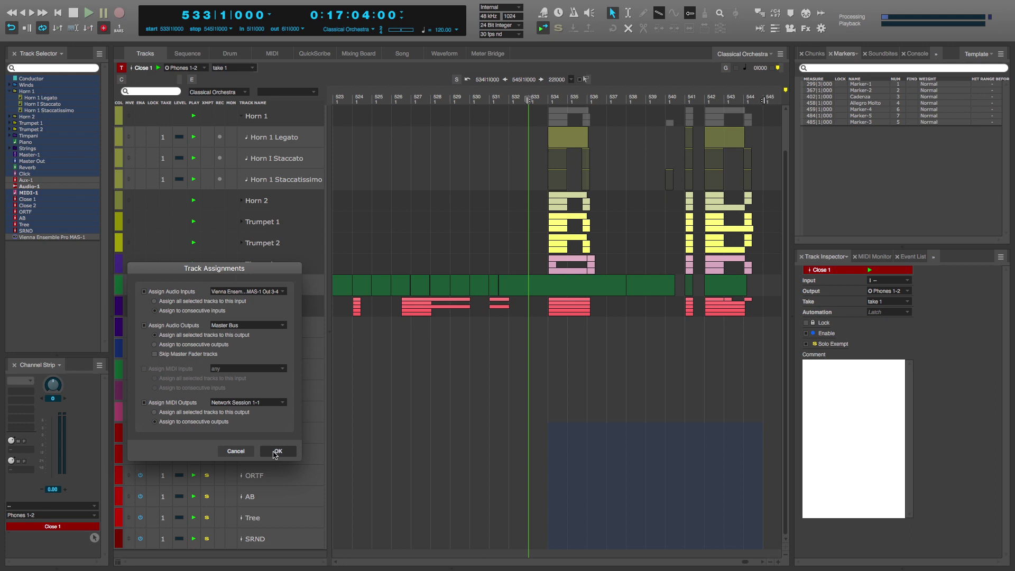
{"action": "left_click", "coordinate": [276, 452]}
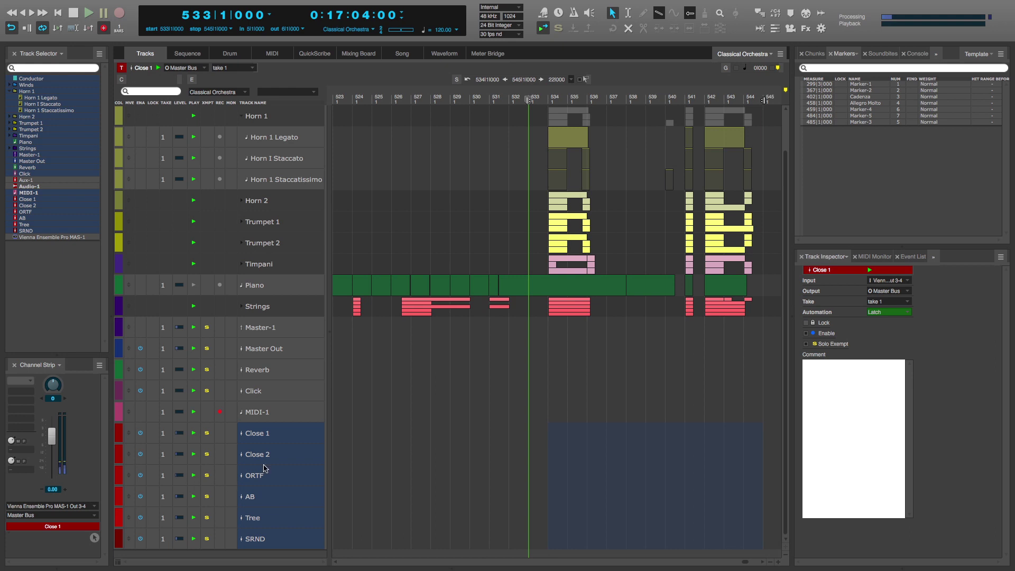
{"action": "key", "text": "ctrl+Right"}
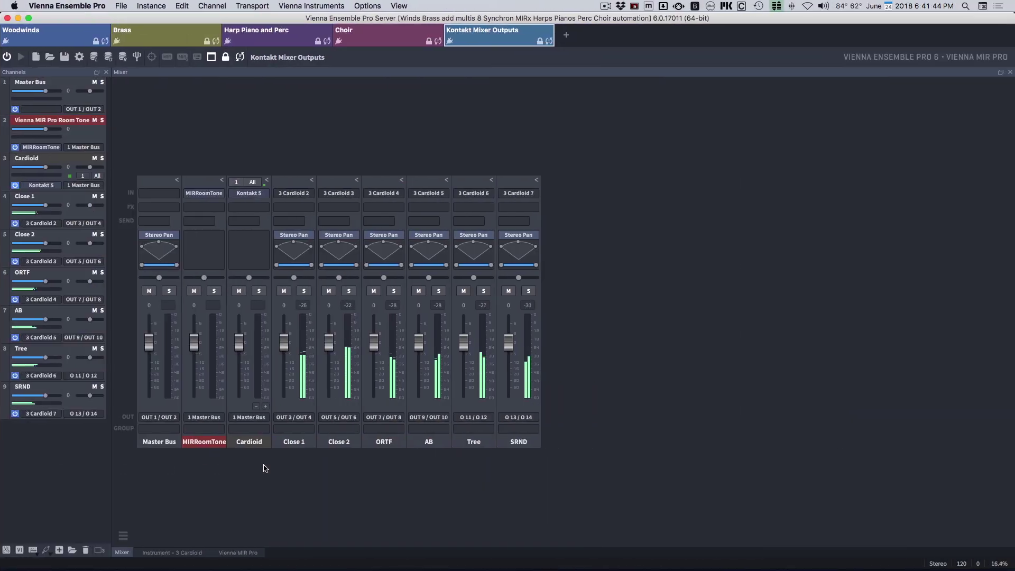
- Rename the Cardioid channel to Horn 1
{"action": "left_click", "coordinate": [252, 443]}
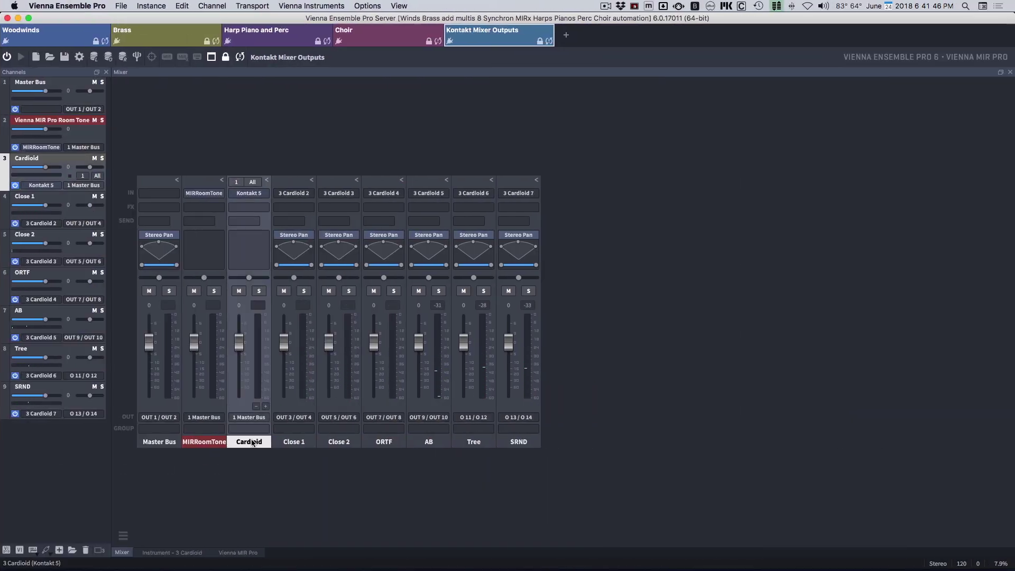
{"action": "right_click", "coordinate": [249, 442]}
{"action": "left_click", "coordinate": [275, 418]}
{"action": "type", "text": "Horn 1"}
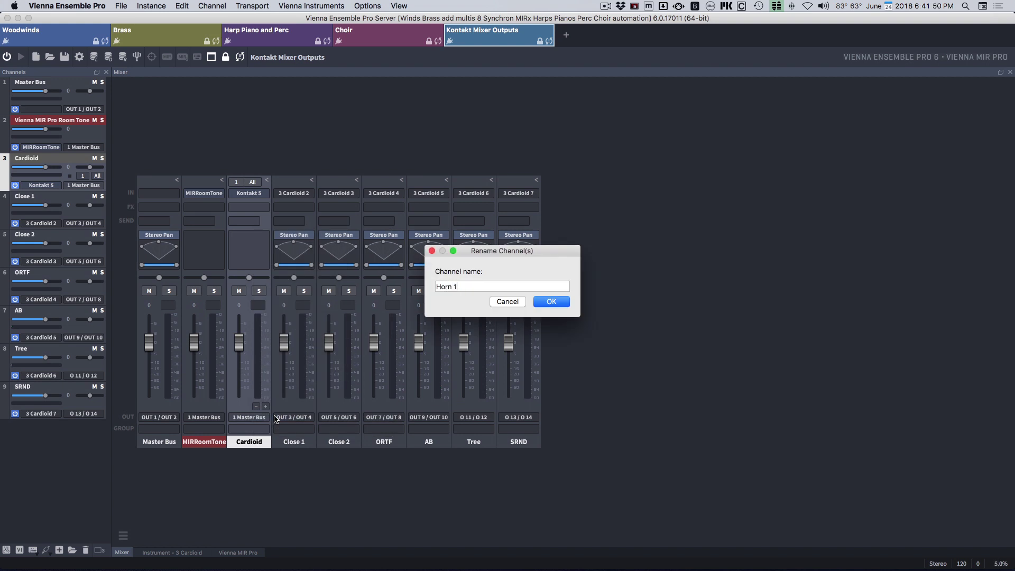
{"action": "key", "text": "Return"}
- Colour the Horn 1 channel olive
{"action": "right_click", "coordinate": [252, 442]}
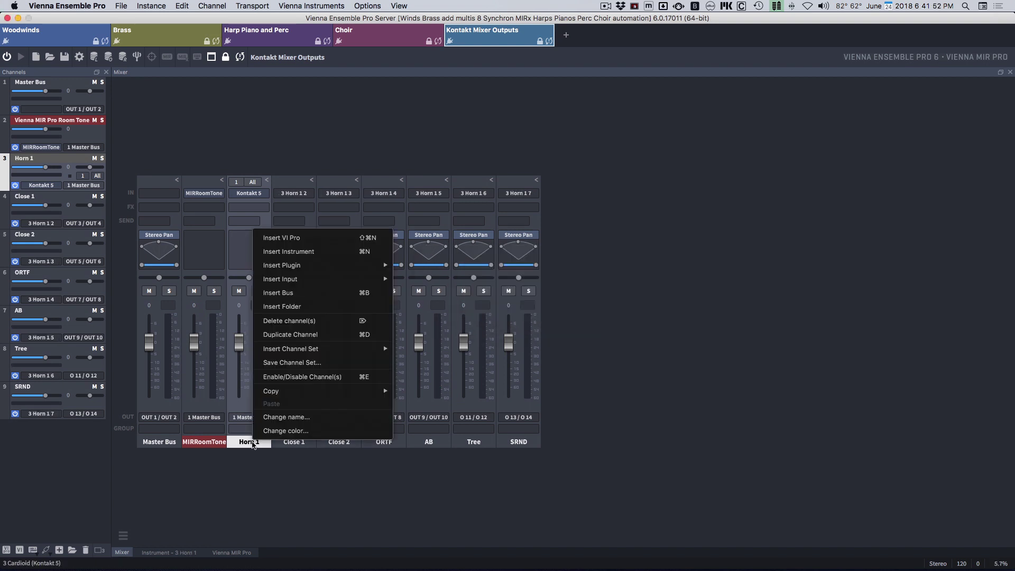
{"action": "left_click", "coordinate": [261, 435]}
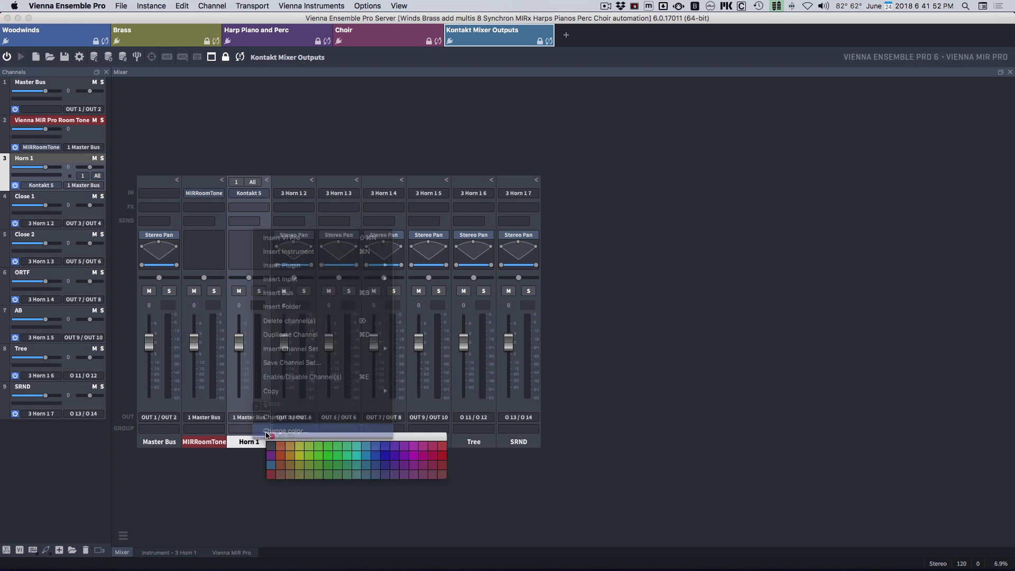
{"action": "left_click", "coordinate": [300, 475]}
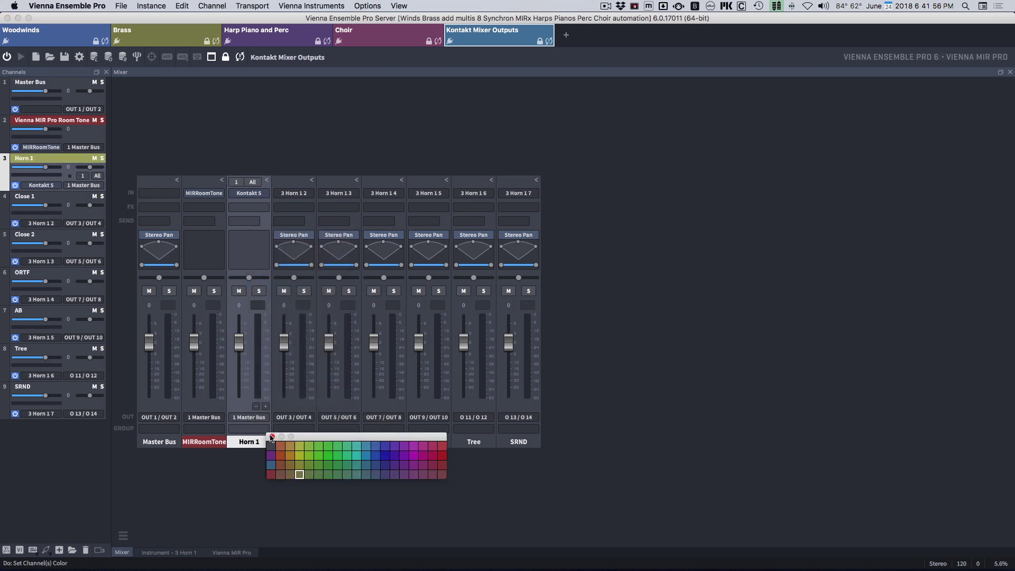
{"action": "left_click", "coordinate": [271, 436]}
{"action": "left_click", "coordinate": [259, 472]}
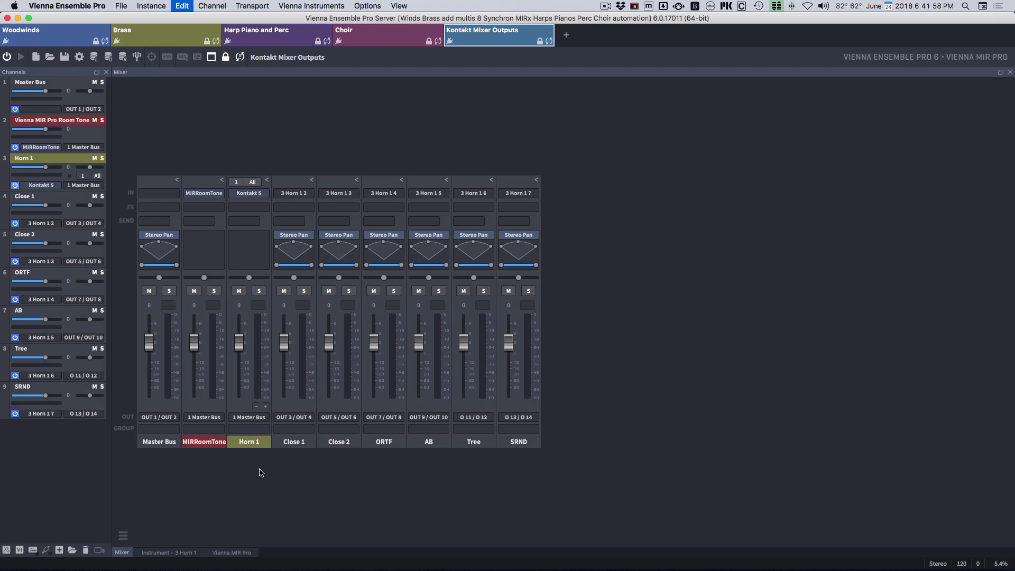
- Insert a folder channel after Horn 1 and move the six mic channels Close 1–SRND into it
{"action": "left_click", "coordinate": [254, 447]}
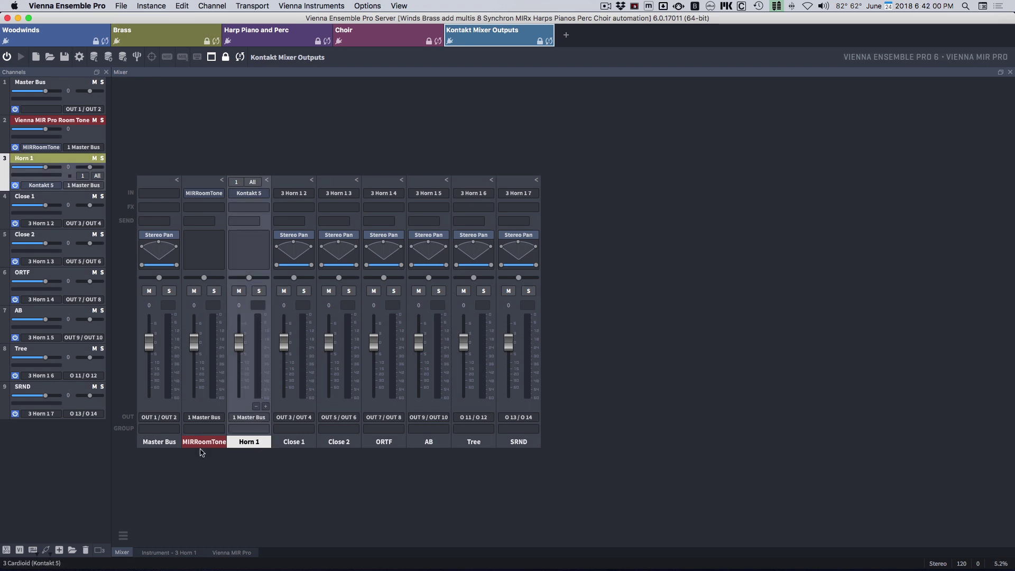
{"action": "left_click", "coordinate": [72, 550]}
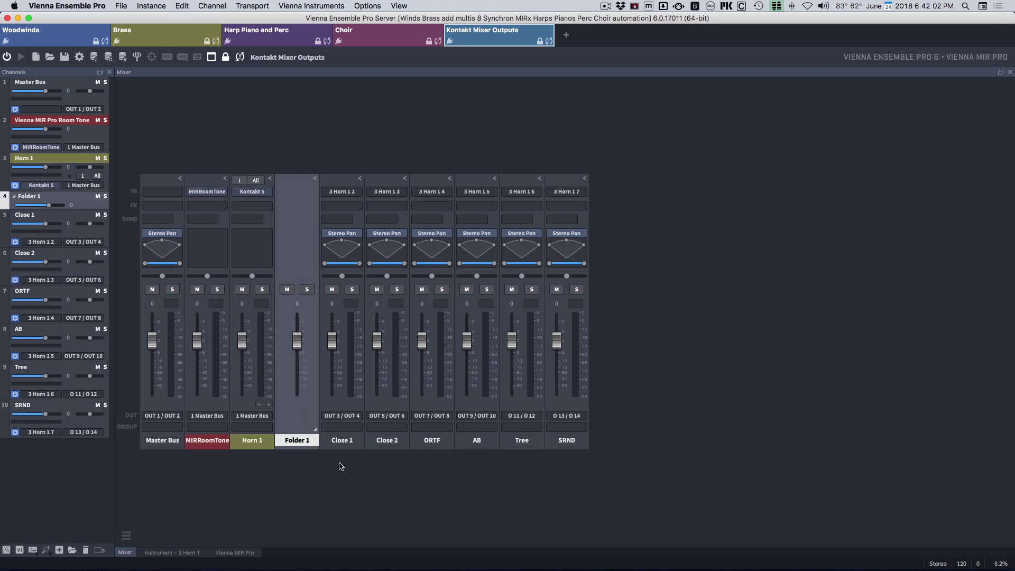
{"action": "left_click_drag", "start_coordinate": [340, 463], "coordinate": [626, 153]}
{"action": "left_click", "coordinate": [584, 178]}
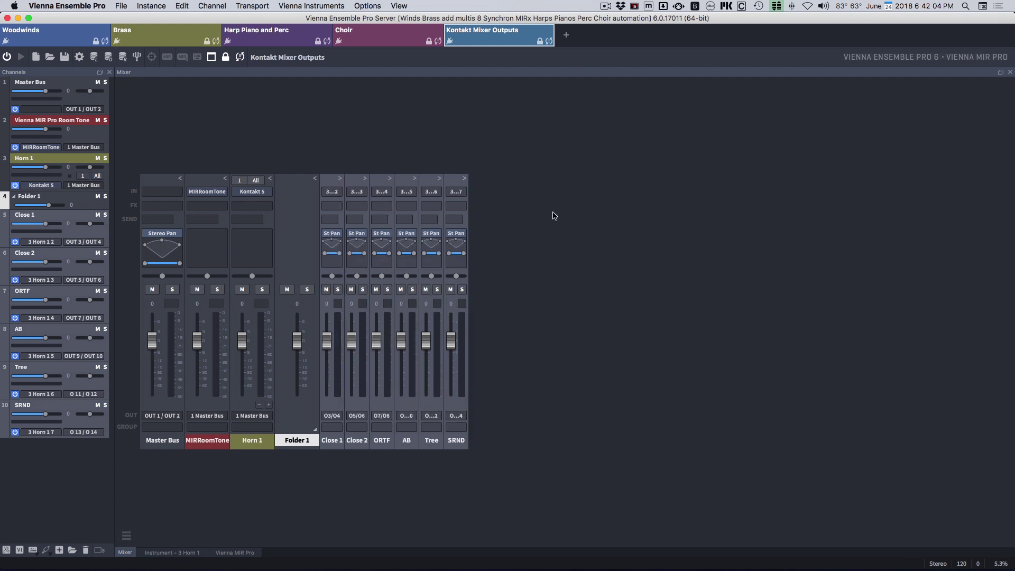
{"action": "left_click_drag", "start_coordinate": [337, 445], "coordinate": [318, 437]}
{"action": "left_click", "coordinate": [316, 431]}
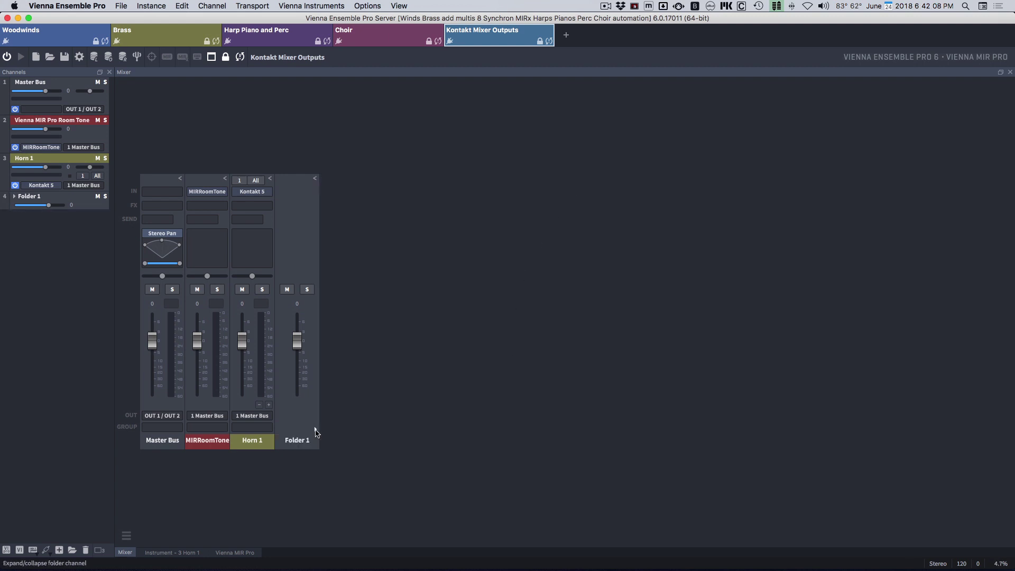
{"action": "left_click", "coordinate": [315, 431]}
- Rename the folder to Moics
{"action": "right_click", "coordinate": [302, 441]}
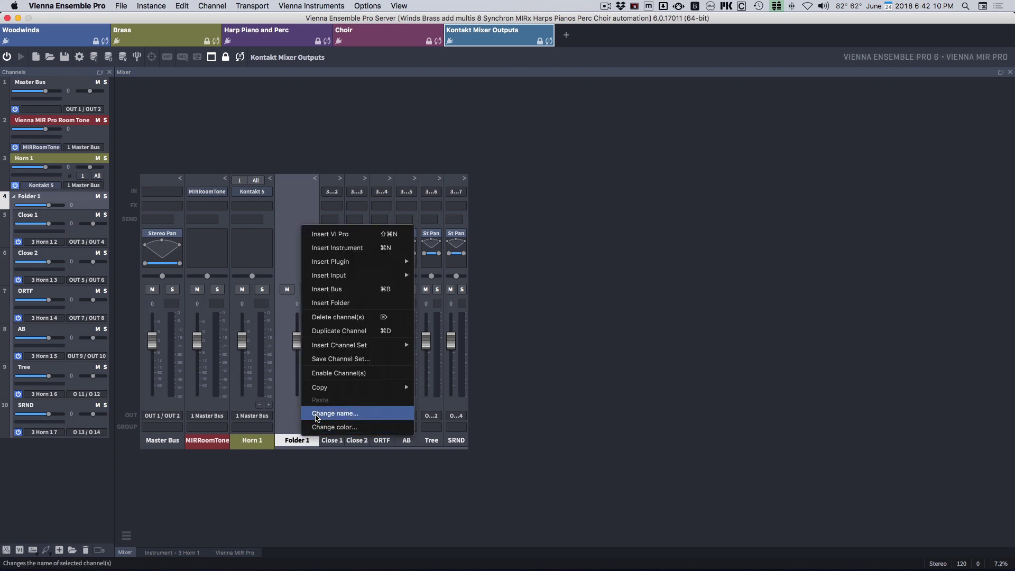
{"action": "left_click", "coordinate": [317, 415]}
{"action": "type", "text": "Moi"}
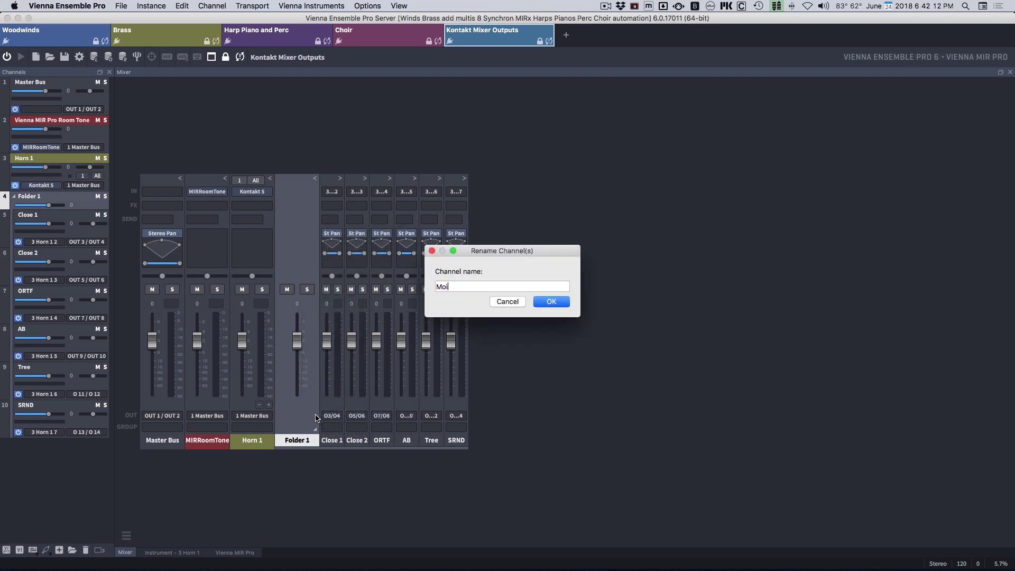
{"action": "type", "text": "cs"}
{"action": "key", "text": "Return"}
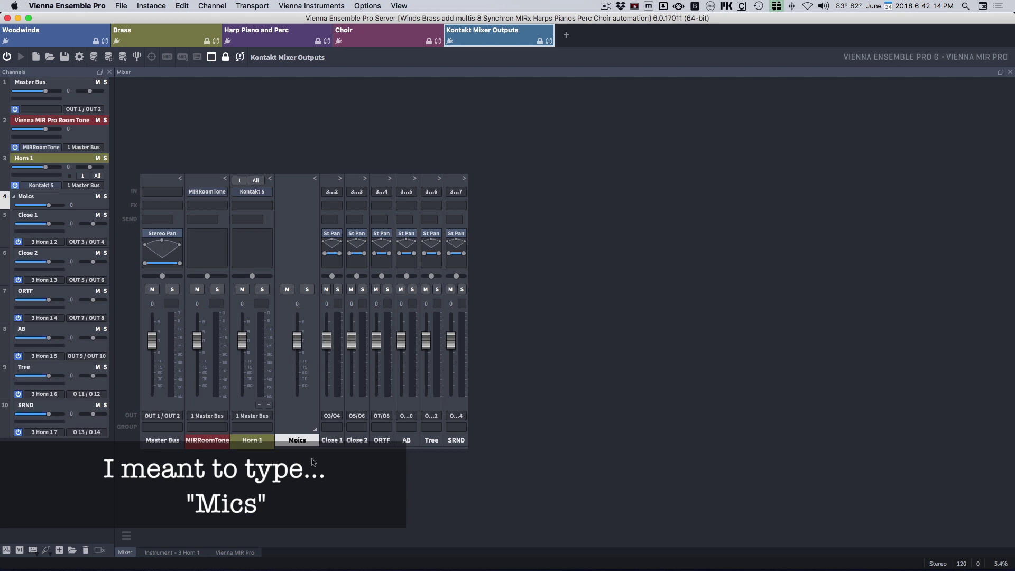
- Colour the Moics folder and its channels blue
{"action": "right_click", "coordinate": [301, 441]}
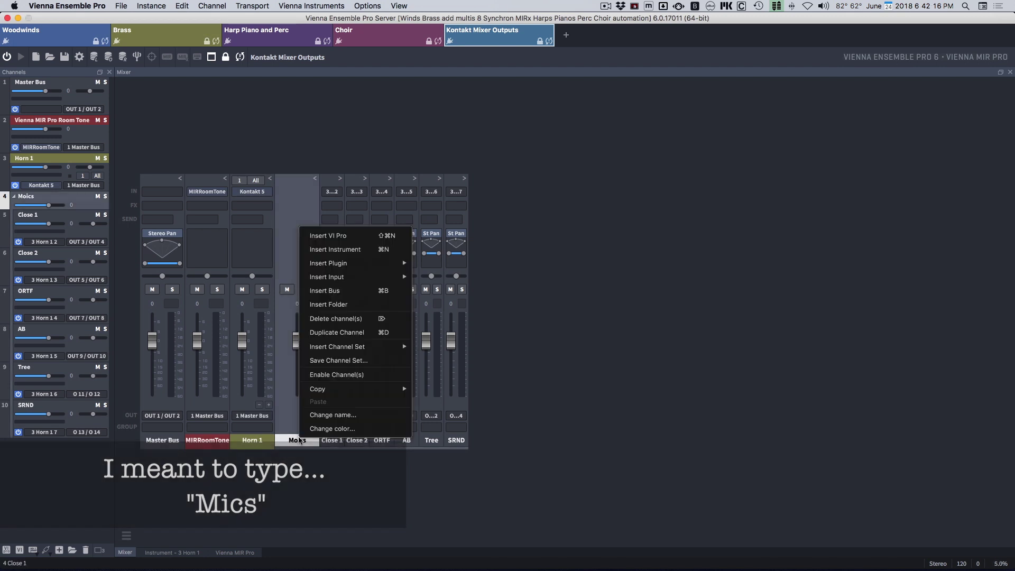
{"action": "left_click", "coordinate": [320, 420]}
{"action": "left_click", "coordinate": [309, 464]}
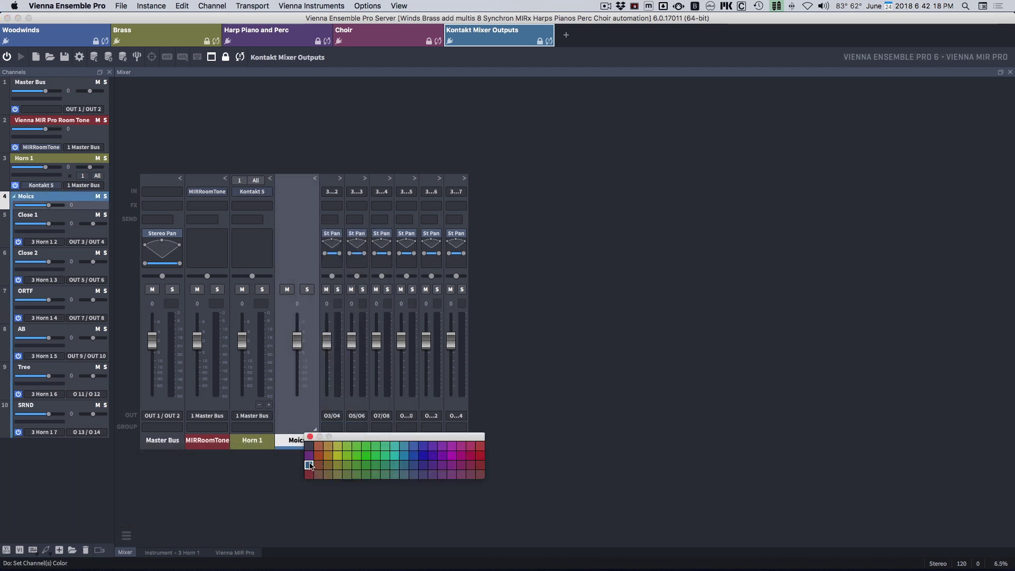
{"action": "left_click", "coordinate": [310, 437]}
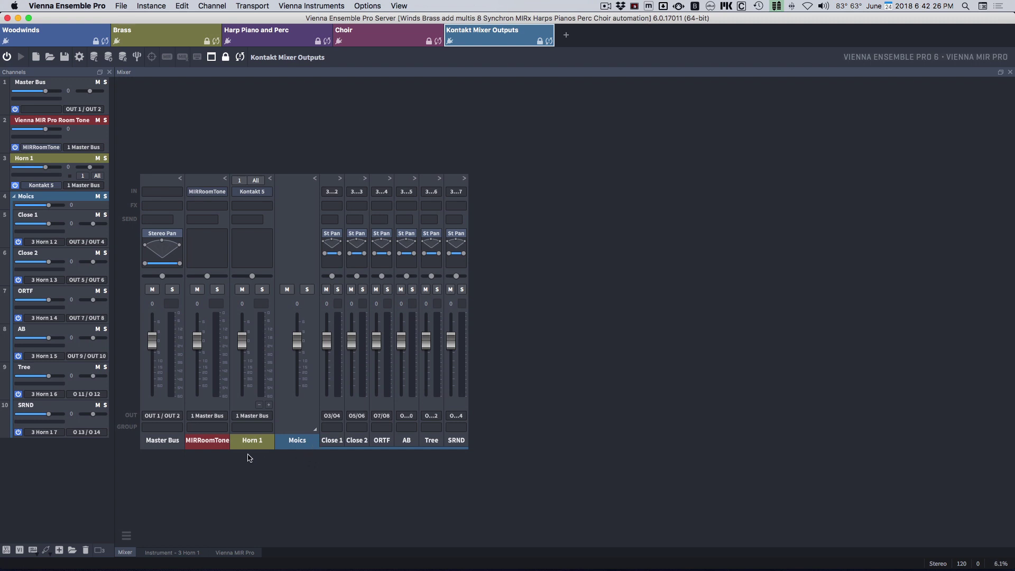
- Put Horn 1 in new group 1, checking in Group Settings that volume and mute are linked
{"action": "left_click", "coordinate": [257, 428]}
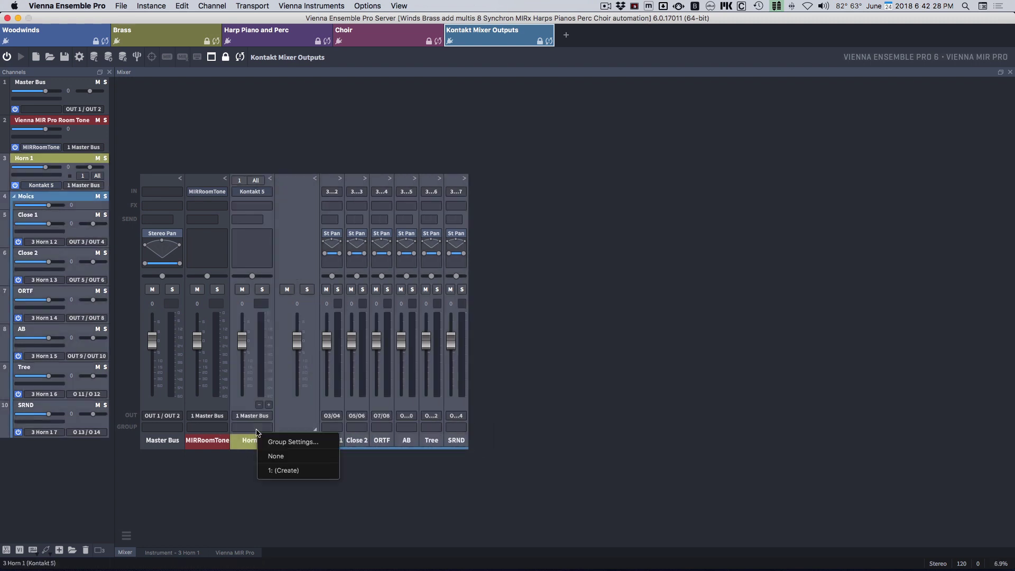
{"action": "left_click", "coordinate": [271, 470]}
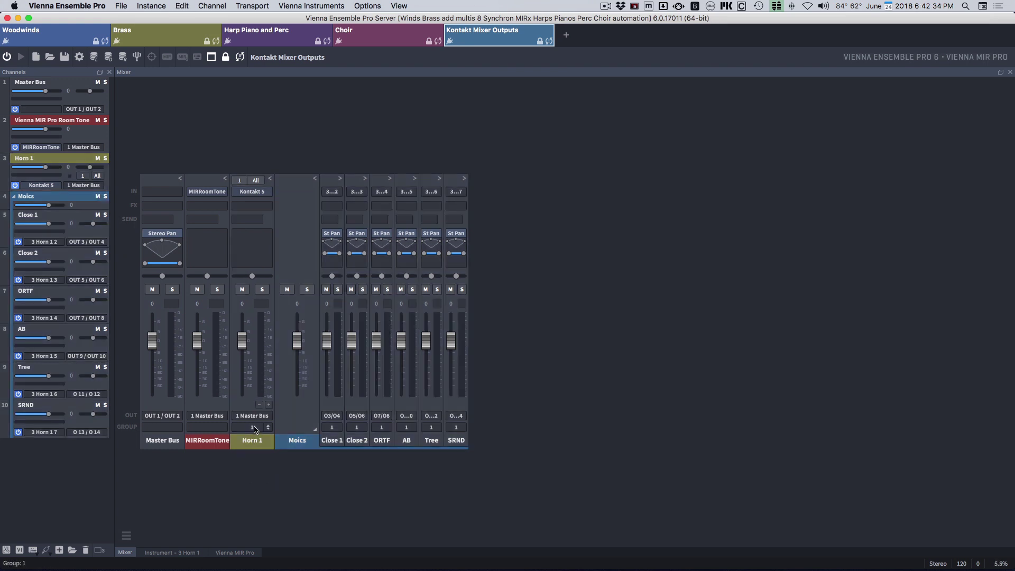
{"action": "left_click", "coordinate": [257, 429]}
{"action": "left_click", "coordinate": [290, 441]}
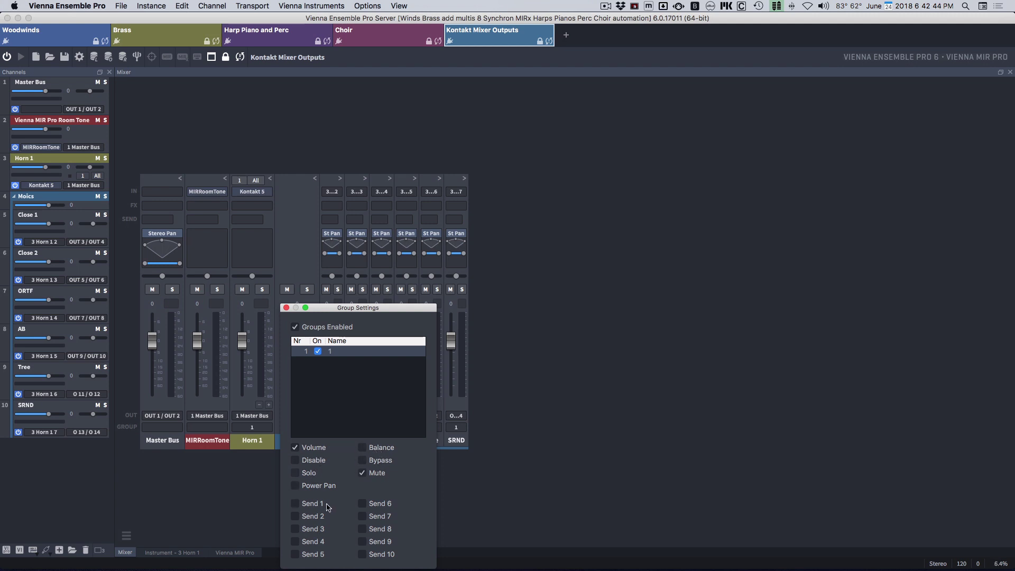
{"action": "left_click", "coordinate": [286, 308]}
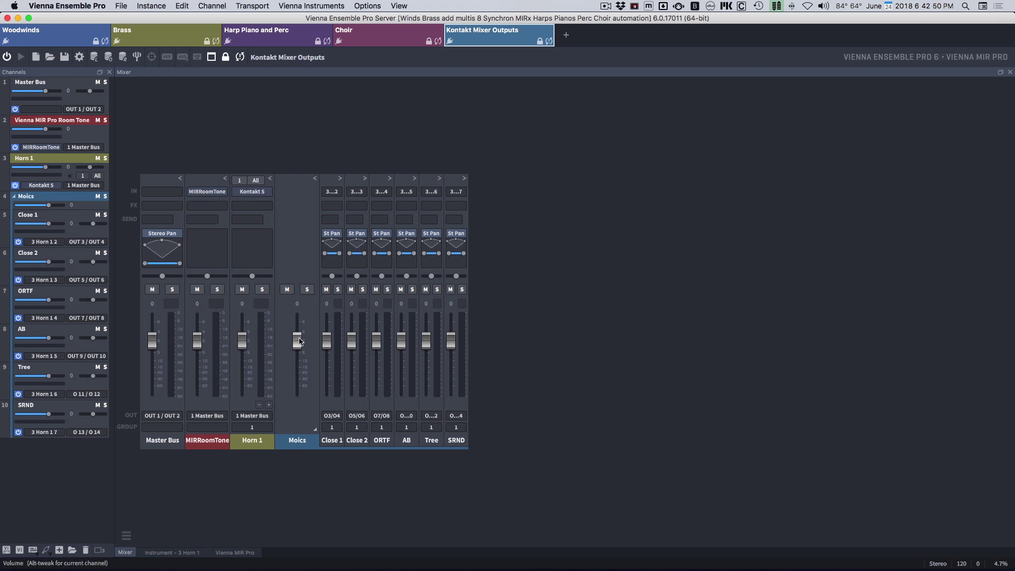
{"action": "left_click_drag", "start_coordinate": [301, 339], "coordinate": [298, 376]}
- Reset the grouped volumes to 0 and move Horn 1 into the Moics folder
{"action": "left_click", "coordinate": [297, 376], "text": "alt"}
{"action": "left_click", "coordinate": [299, 415]}
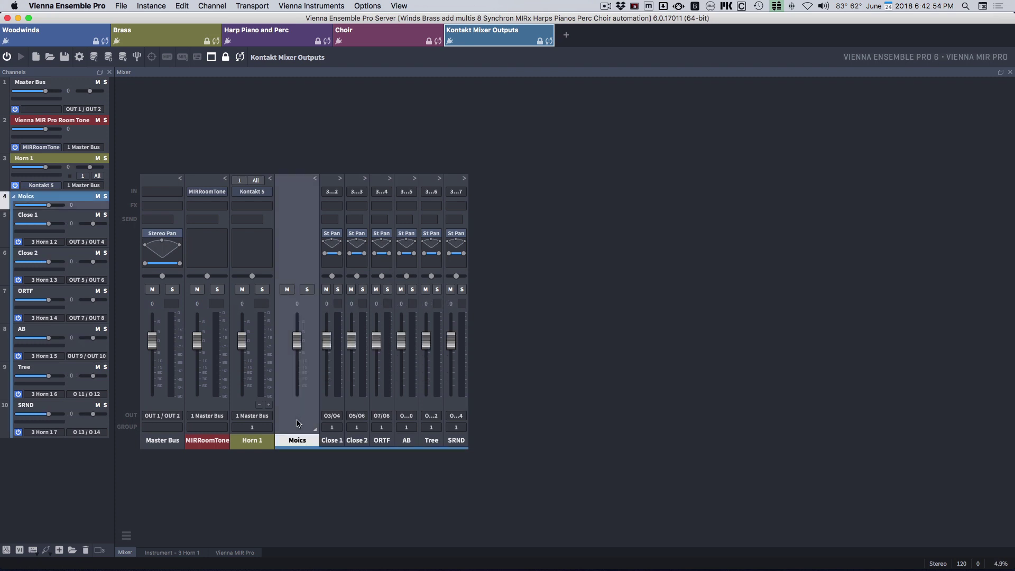
{"action": "left_click_drag", "start_coordinate": [252, 442], "coordinate": [315, 417]}
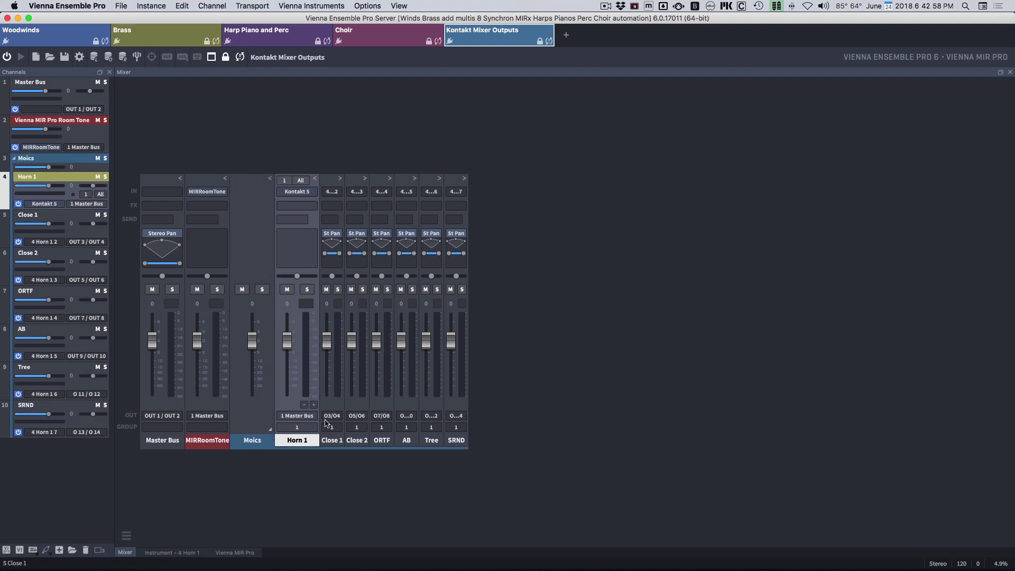
{"action": "left_click", "coordinate": [251, 427]}
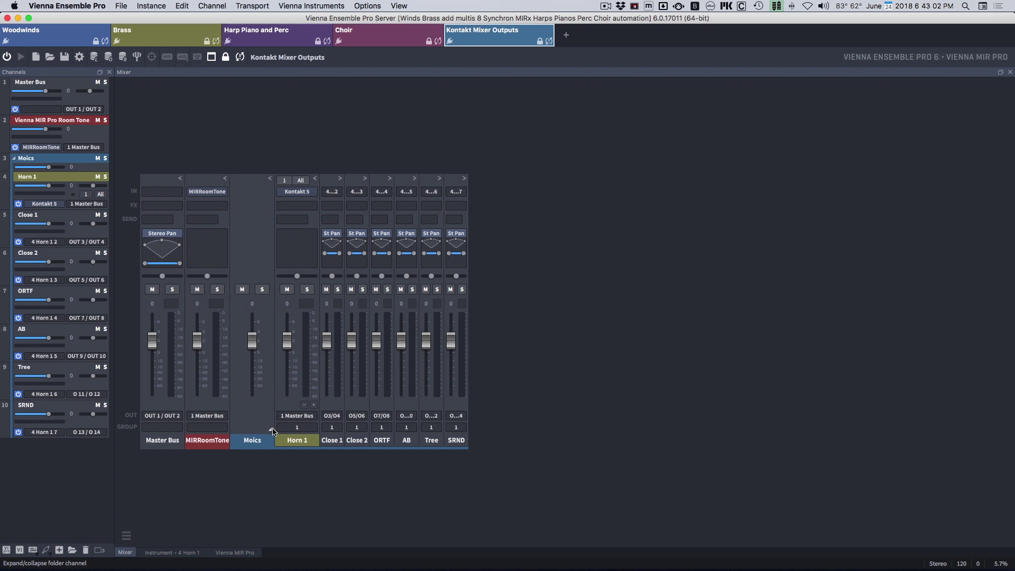
- Test the Moics folder fader at -20, reset it to 0, and collapse the folder
{"action": "left_click", "coordinate": [271, 430]}
{"action": "left_click", "coordinate": [270, 429]}
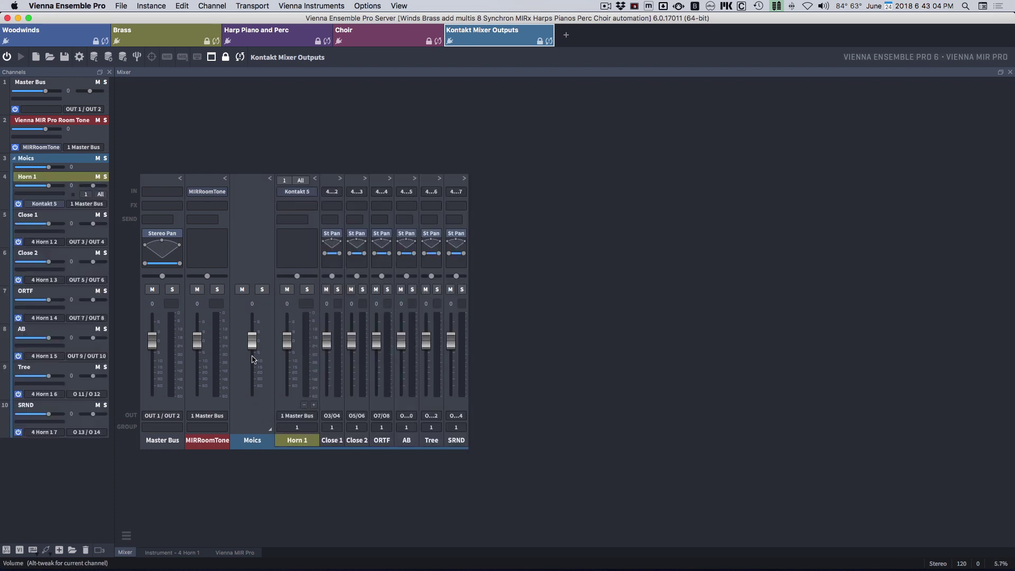
{"action": "left_click_drag", "start_coordinate": [252, 341], "coordinate": [253, 378]}
{"action": "left_click", "coordinate": [252, 379], "text": "alt"}
{"action": "left_click", "coordinate": [248, 421]}
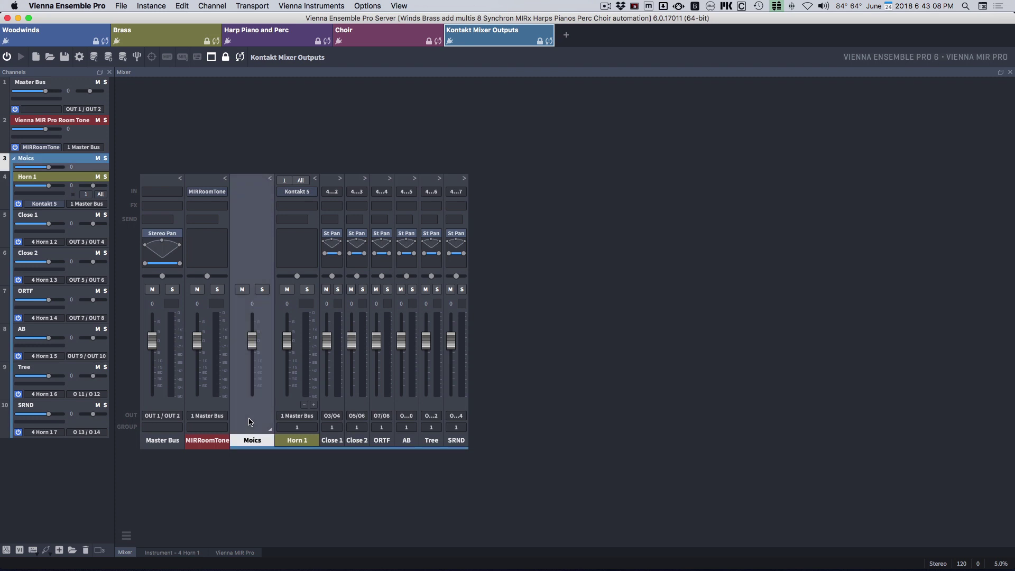
{"action": "left_click", "coordinate": [279, 466]}
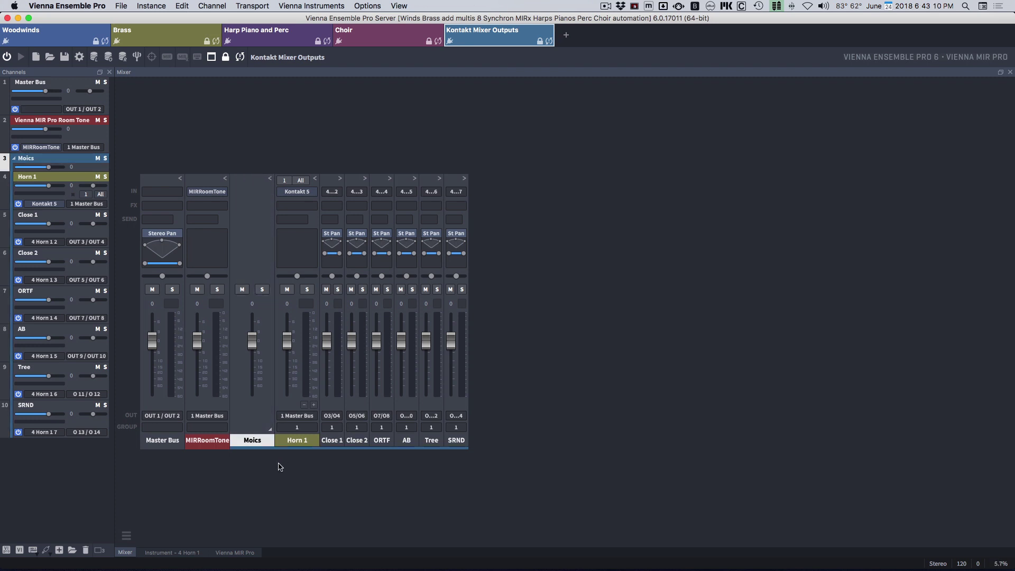
{"action": "left_click", "coordinate": [270, 431]}
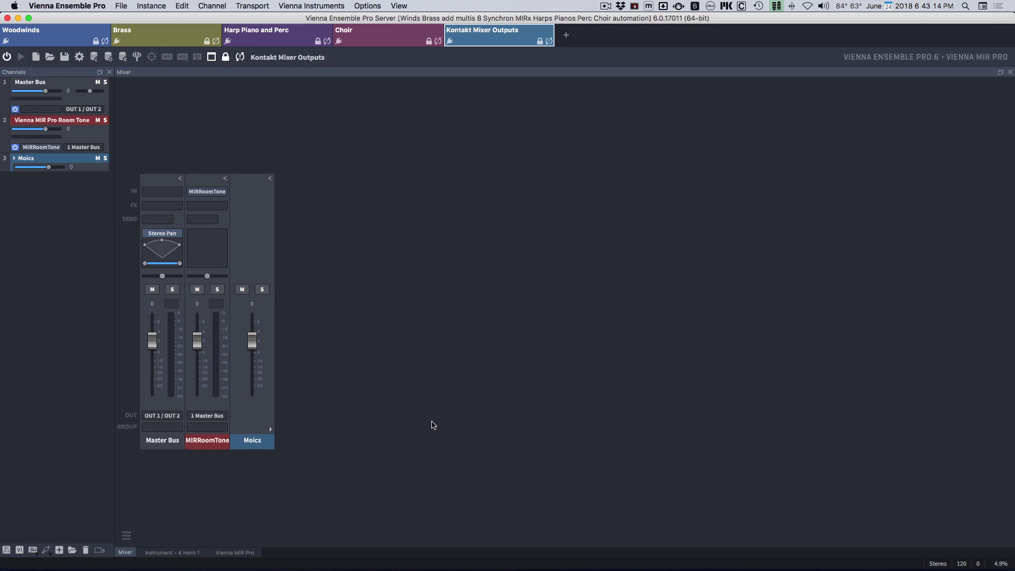
- Insert a Kontakt 5 Stereo AU plugin channel and expand its Albion ONE instrument list
{"action": "right_click", "coordinate": [339, 212]}
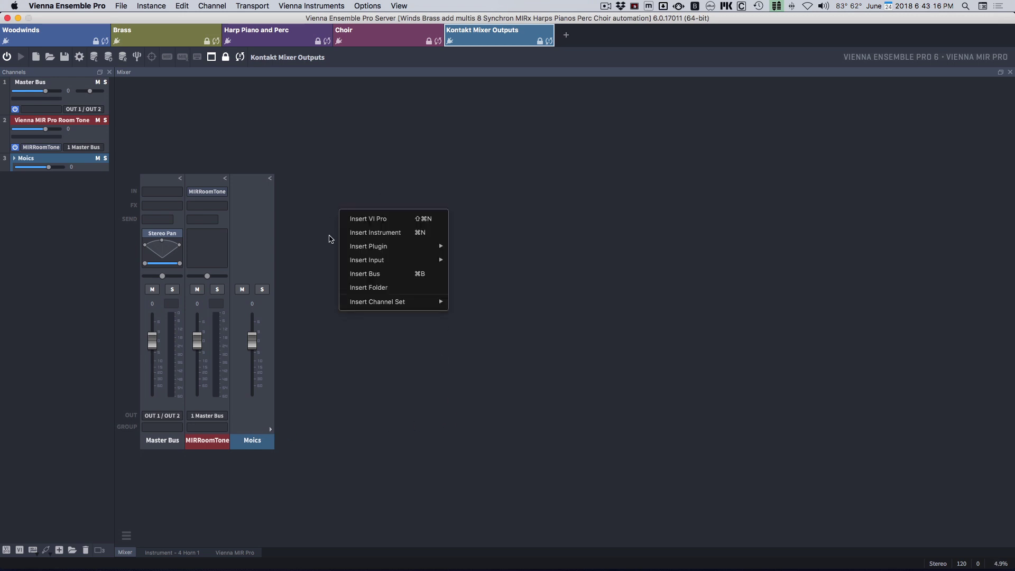
{"action": "mouse_move", "coordinate": [383, 250]}
{"action": "mouse_move", "coordinate": [503, 289]}
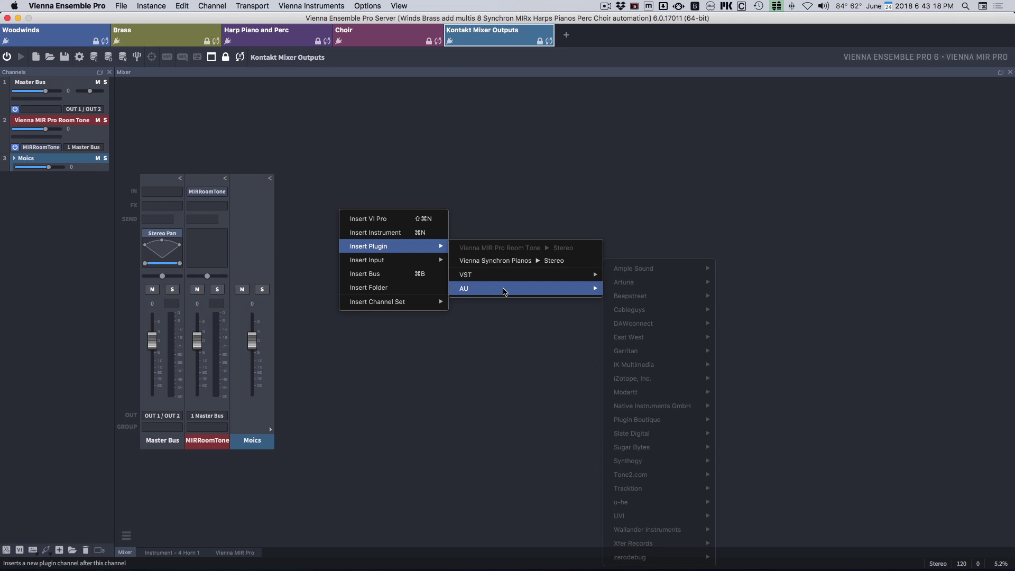
{"action": "mouse_move", "coordinate": [649, 307]}
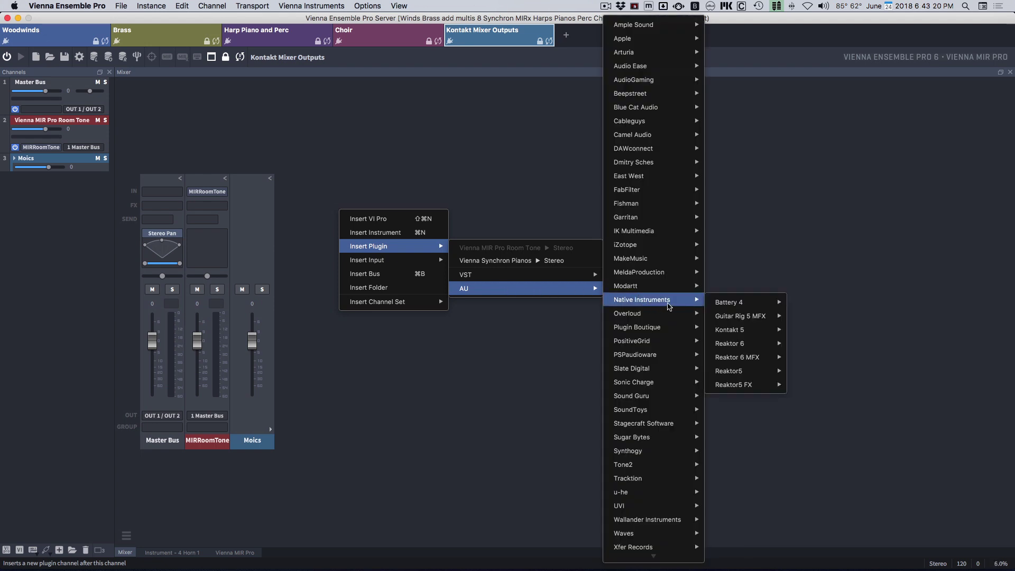
{"action": "mouse_move", "coordinate": [748, 366]}
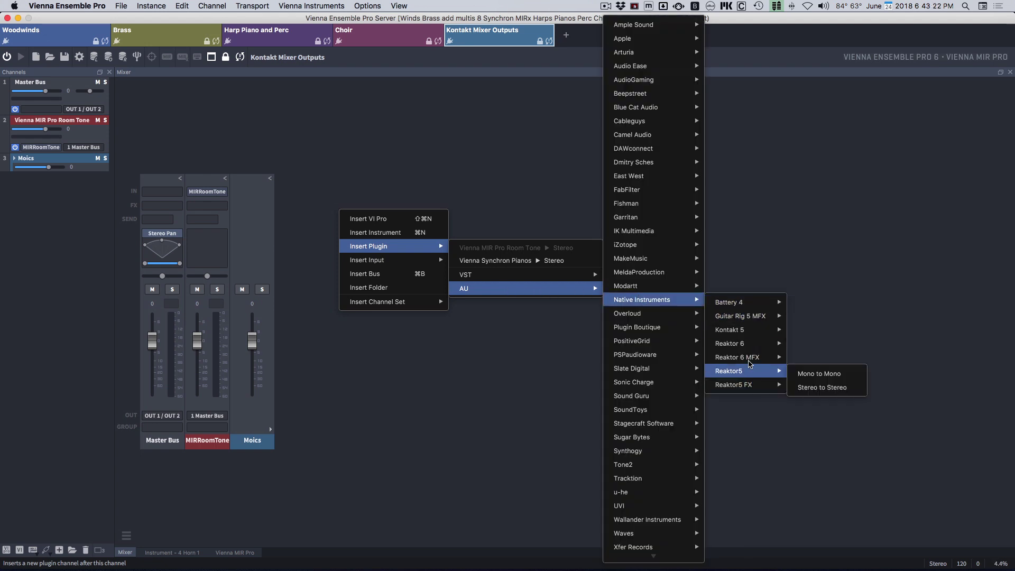
{"action": "mouse_move", "coordinate": [749, 346]}
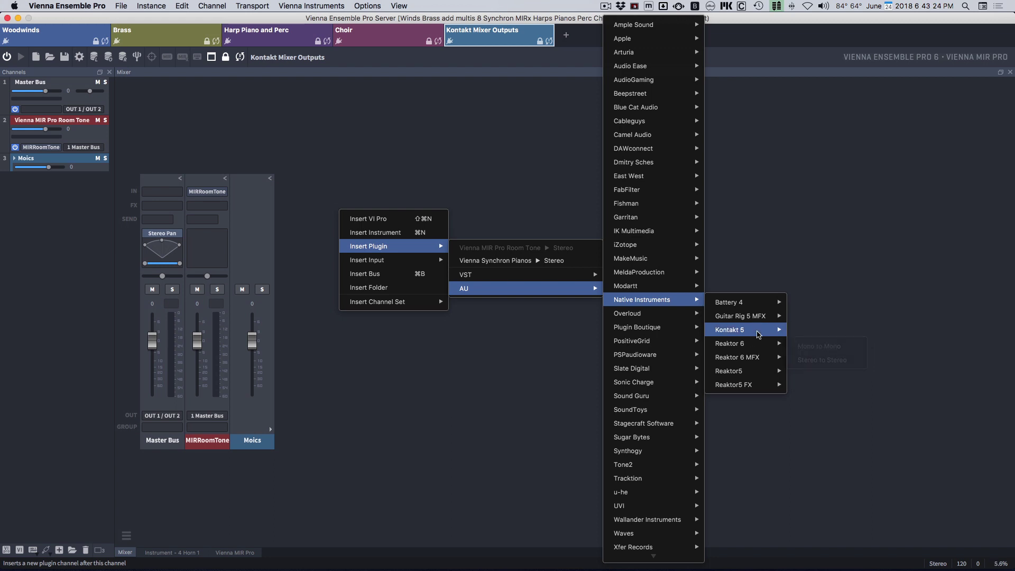
{"action": "left_click", "coordinate": [810, 347]}
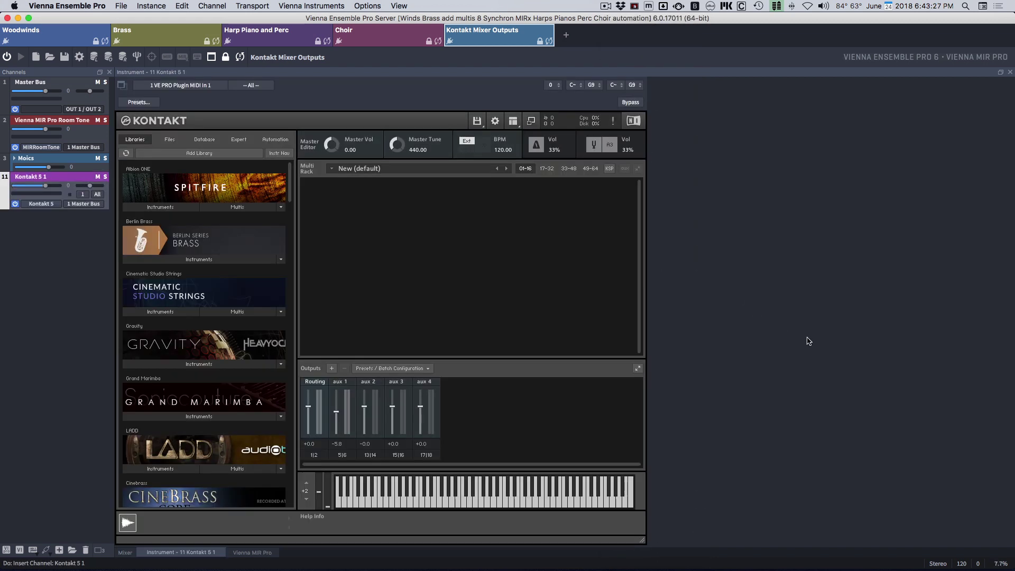
{"action": "left_click", "coordinate": [160, 207]}
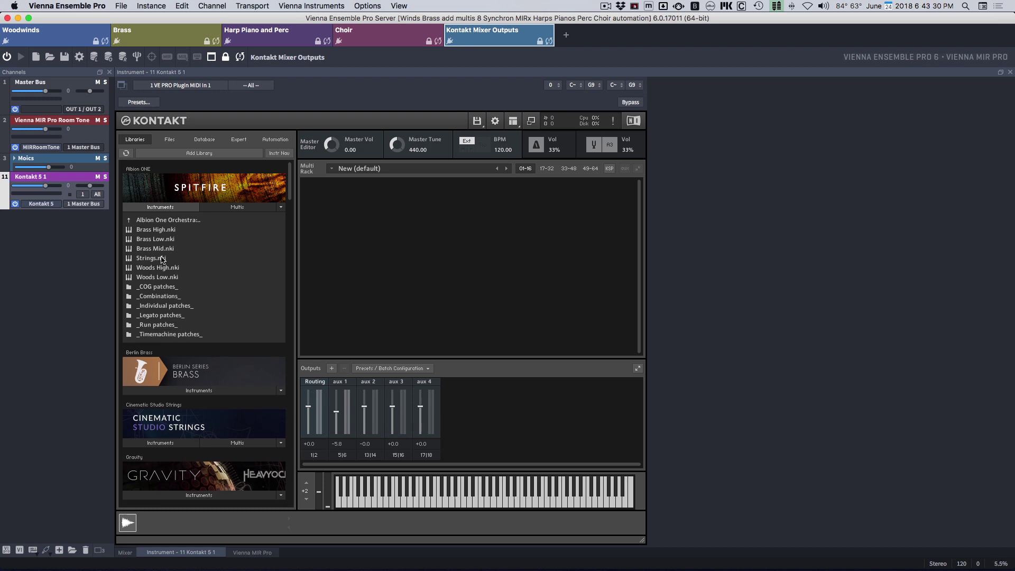
- Load Albion ONE Strings and enable its fourth mic position in the mic mix view
{"action": "double_click", "coordinate": [161, 258]}
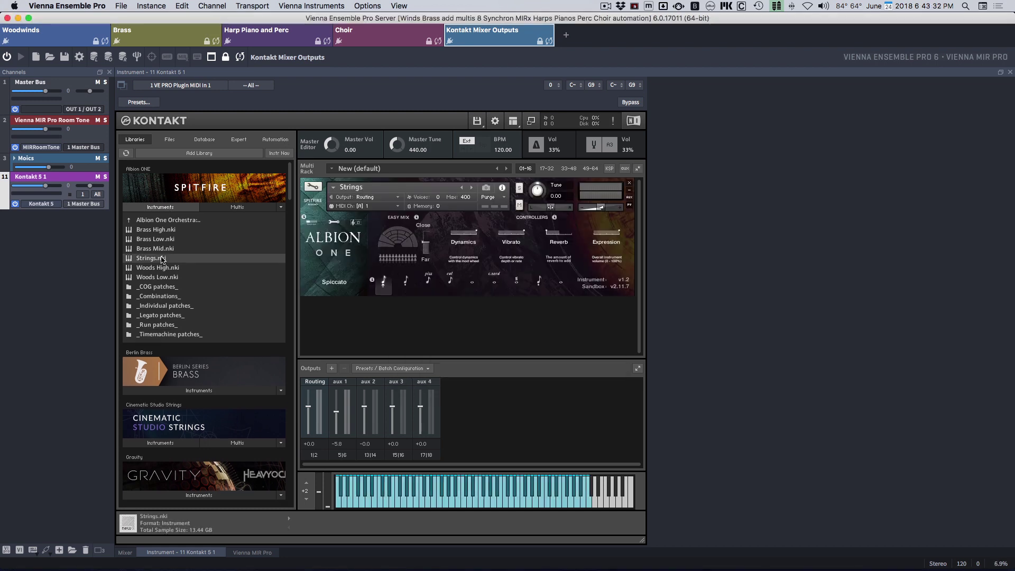
{"action": "left_click", "coordinate": [166, 207]}
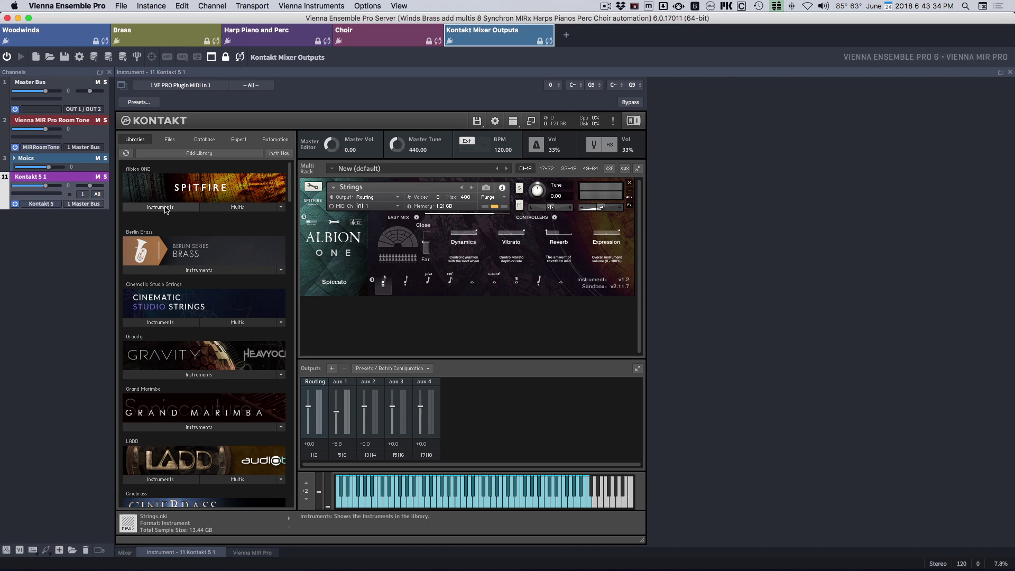
{"action": "left_click", "coordinate": [333, 223]}
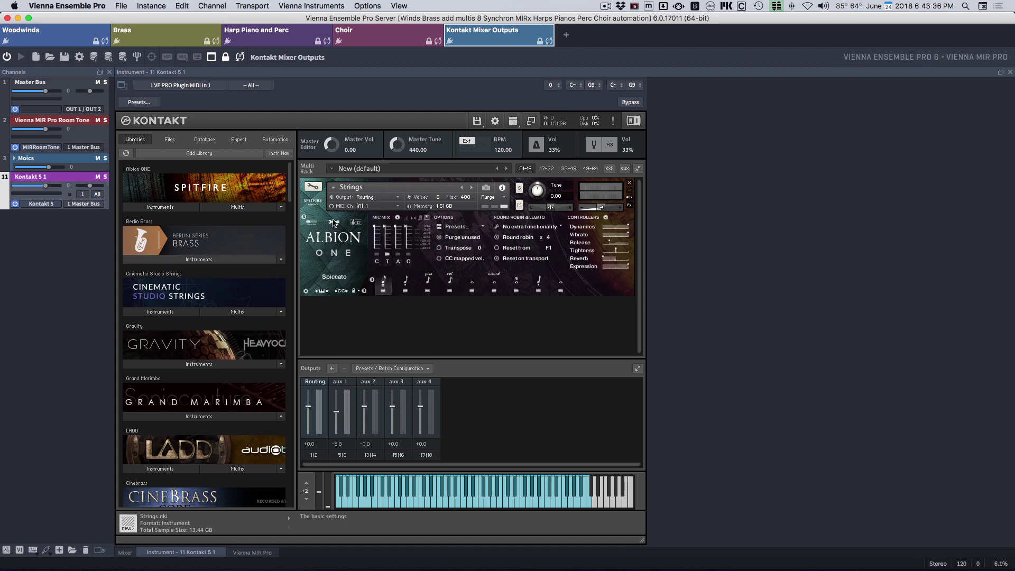
{"action": "left_click", "coordinate": [408, 255]}
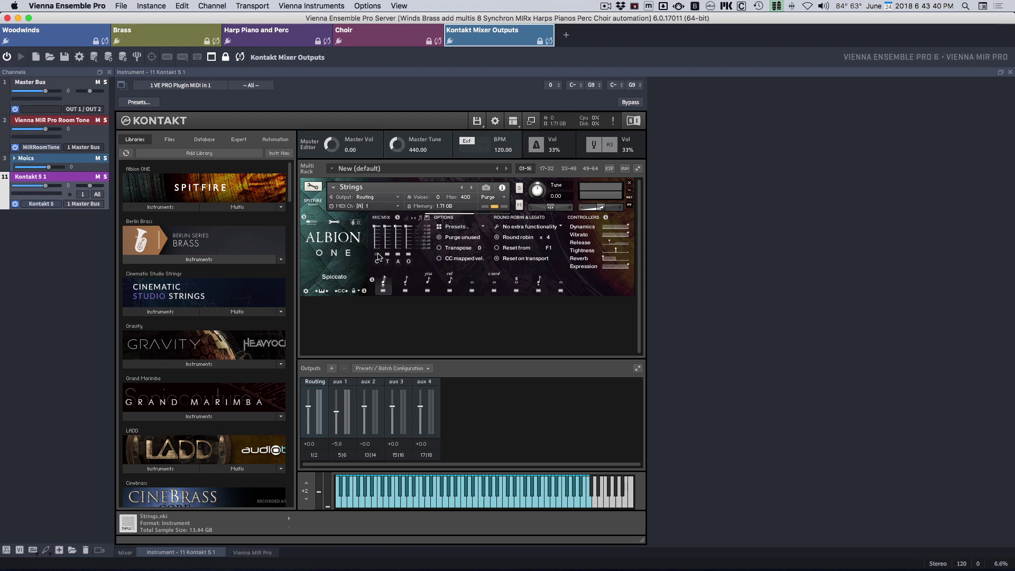
- Create four new stereo Kontakt outputs starting at host output aux 1 [1]
{"action": "left_click", "coordinate": [332, 369]}
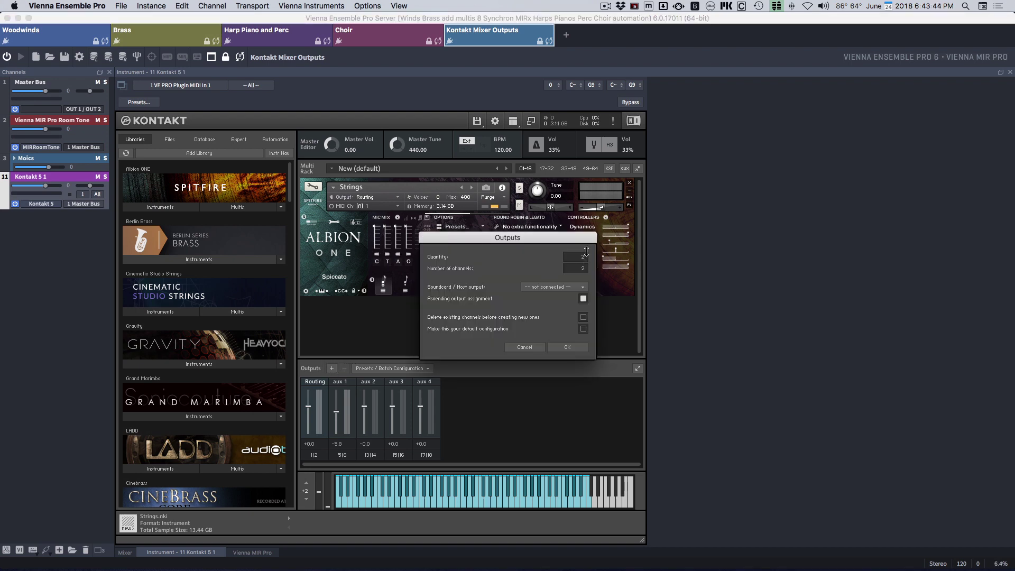
{"action": "left_click_drag", "start_coordinate": [586, 251], "coordinate": [586, 244]}
{"action": "left_click", "coordinate": [550, 288]}
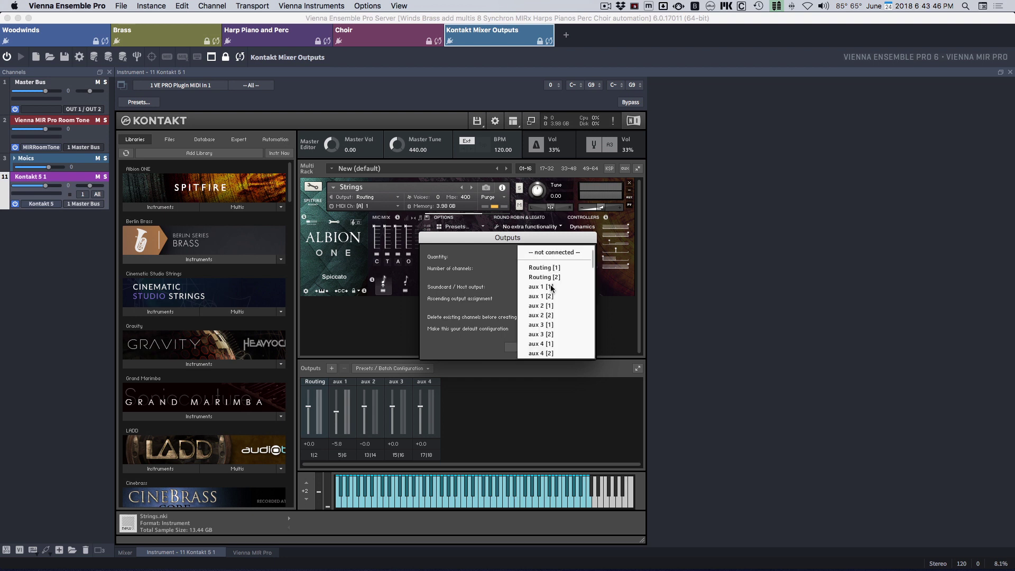
{"action": "left_click", "coordinate": [551, 289]}
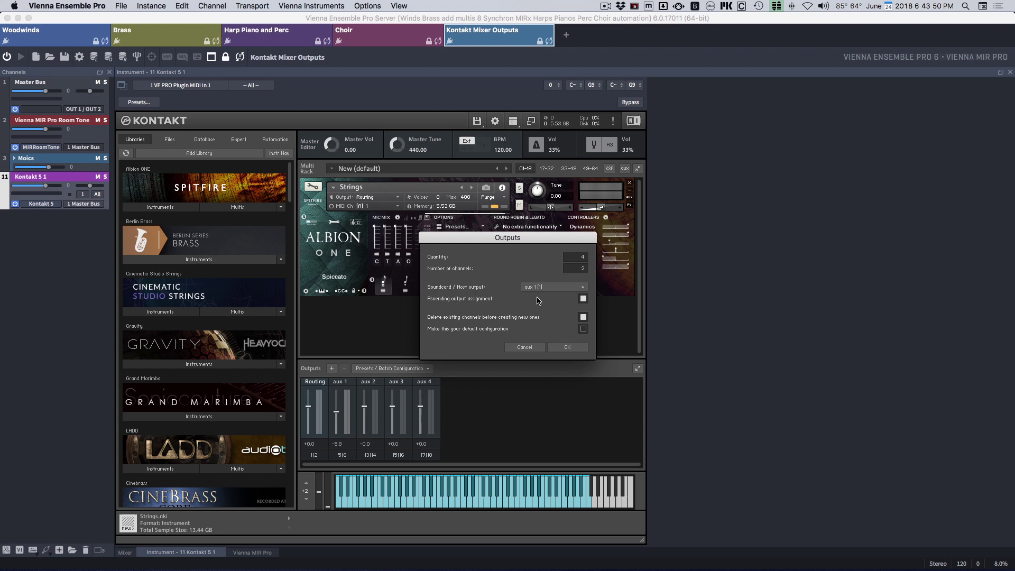
{"action": "left_click", "coordinate": [569, 347]}
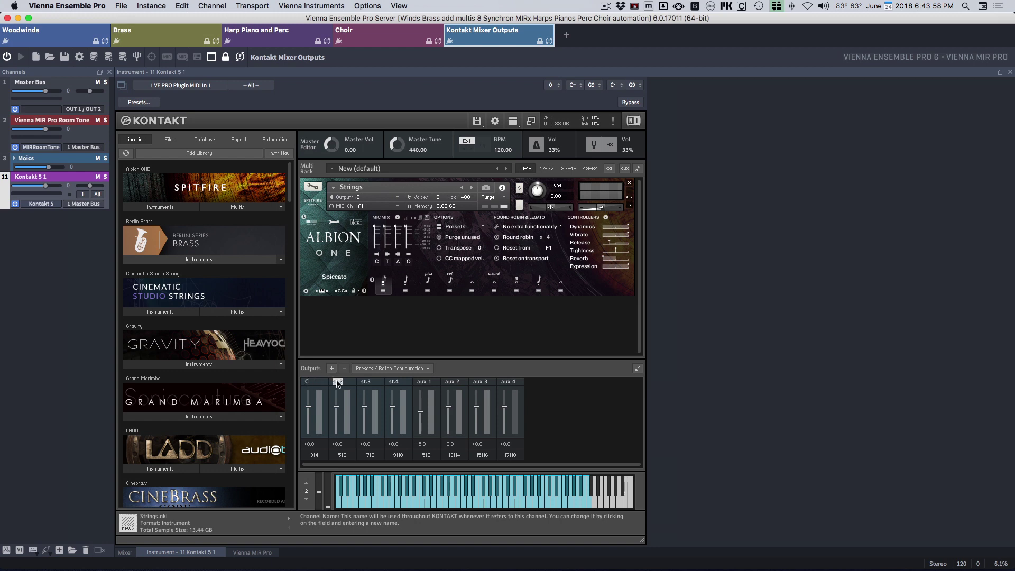
{"action": "left_click", "coordinate": [393, 382]}
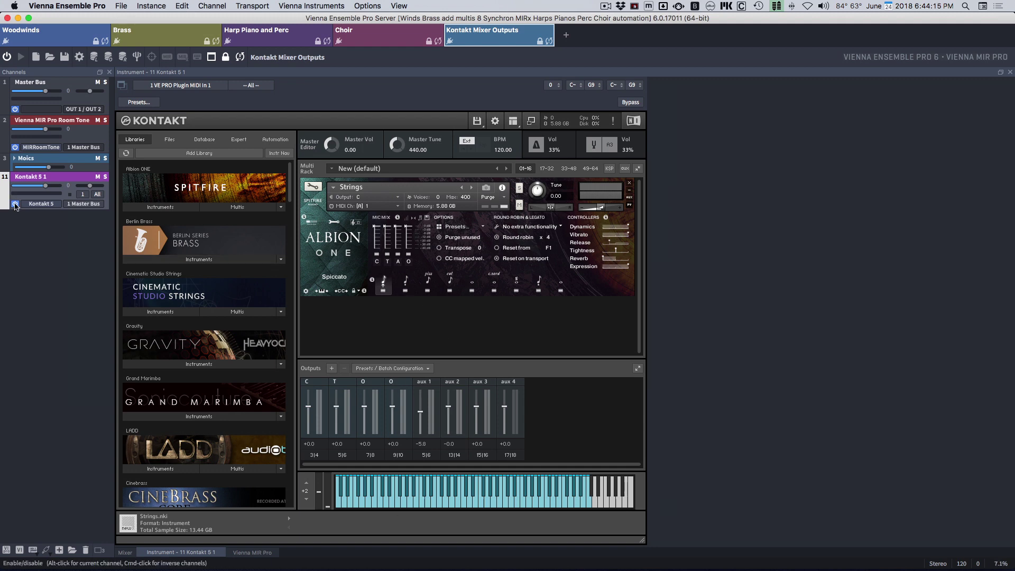
- Toggle Kontakt 5 1 off and on, set a microphone's output, and folder the Close tracks
{"action": "left_click", "coordinate": [143, 551]}
{"action": "left_click", "coordinate": [126, 552]}
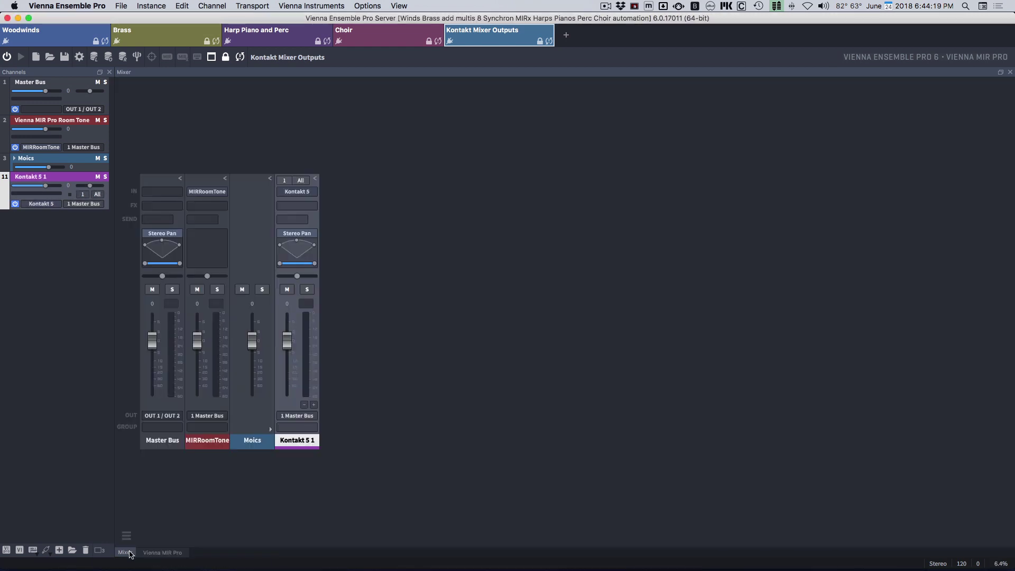
{"action": "double_click", "coordinate": [303, 443]}
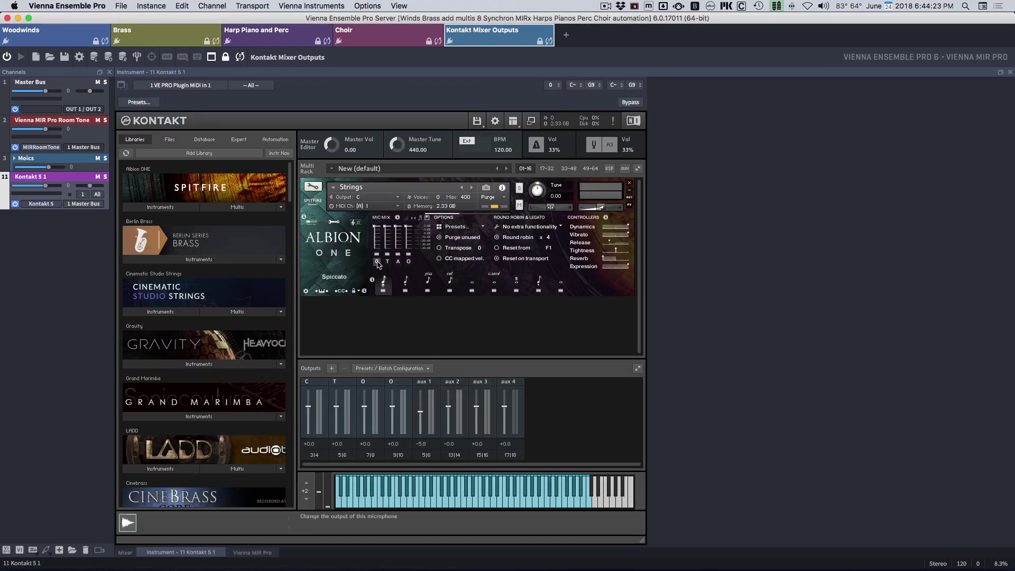
{"action": "left_click", "coordinate": [389, 265]}
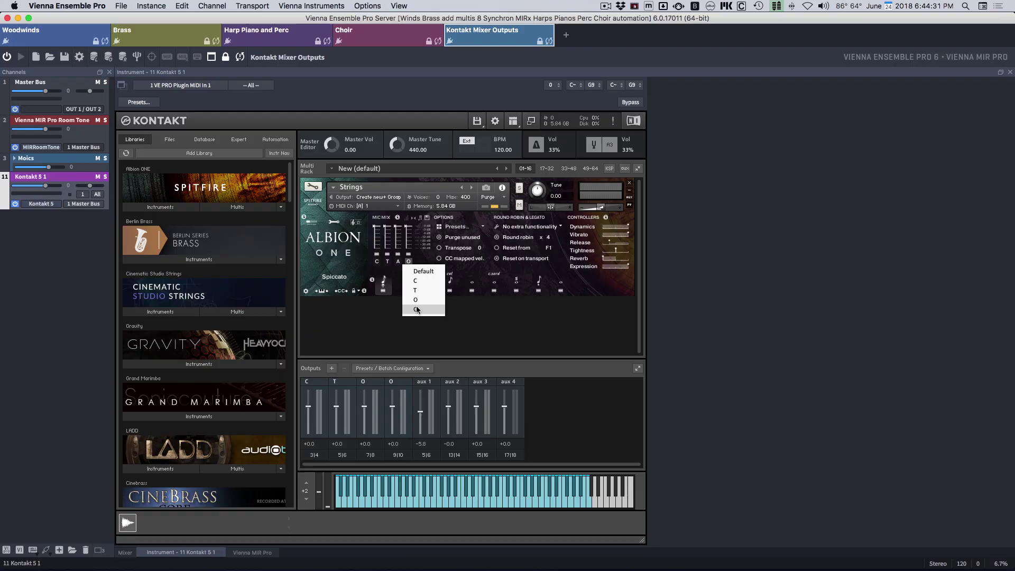
{"action": "left_click", "coordinate": [445, 322]}
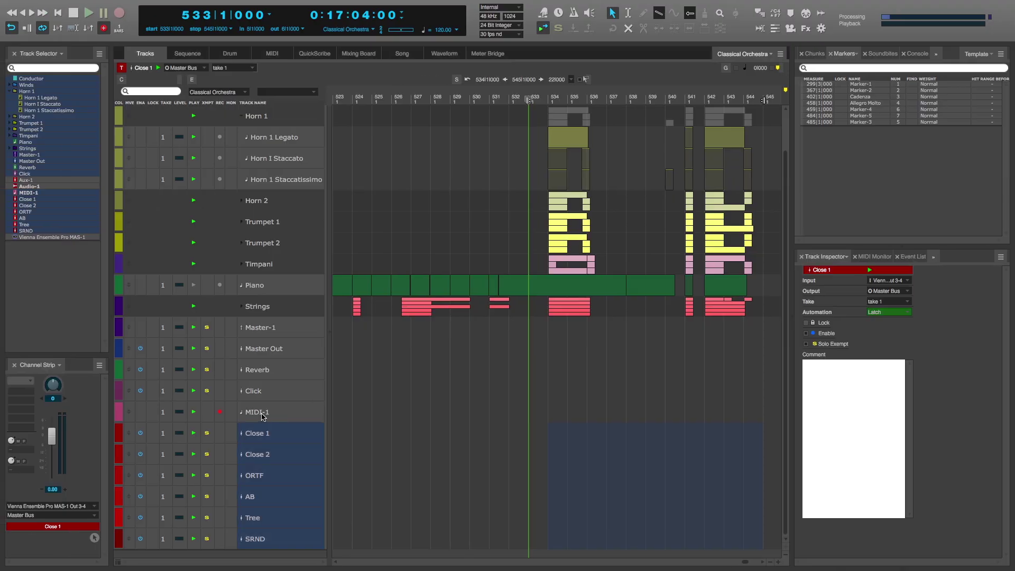
{"action": "right_click", "coordinate": [263, 416]}
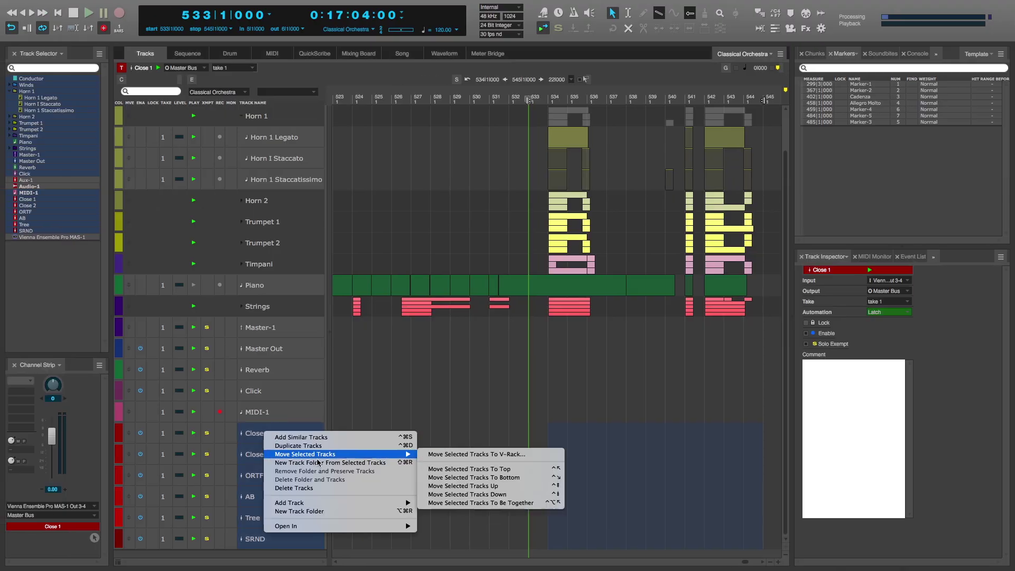
{"action": "left_click", "coordinate": [487, 450]}
- Add a MIDI-2 track sent to Vienna Ensemble Pro, received on VE PRO Plugin MIDI In 2
{"action": "key", "text": "super+shift+m"}
{"action": "left_click", "coordinate": [263, 500]}
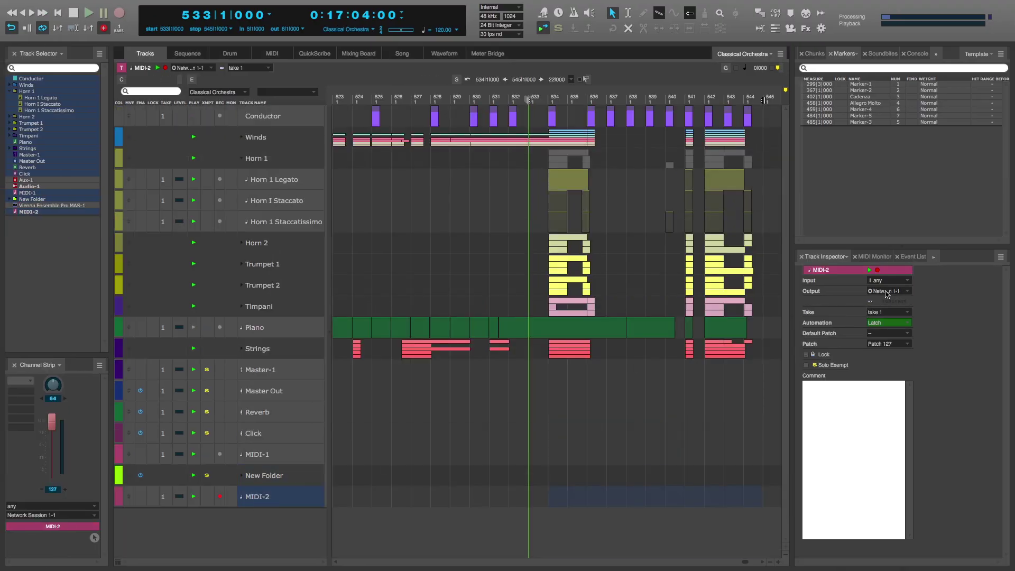
{"action": "left_click", "coordinate": [888, 291]}
{"action": "mouse_move", "coordinate": [930, 128]}
{"action": "left_click", "coordinate": [857, 127]}
{"action": "left_click", "coordinate": [180, 85]}
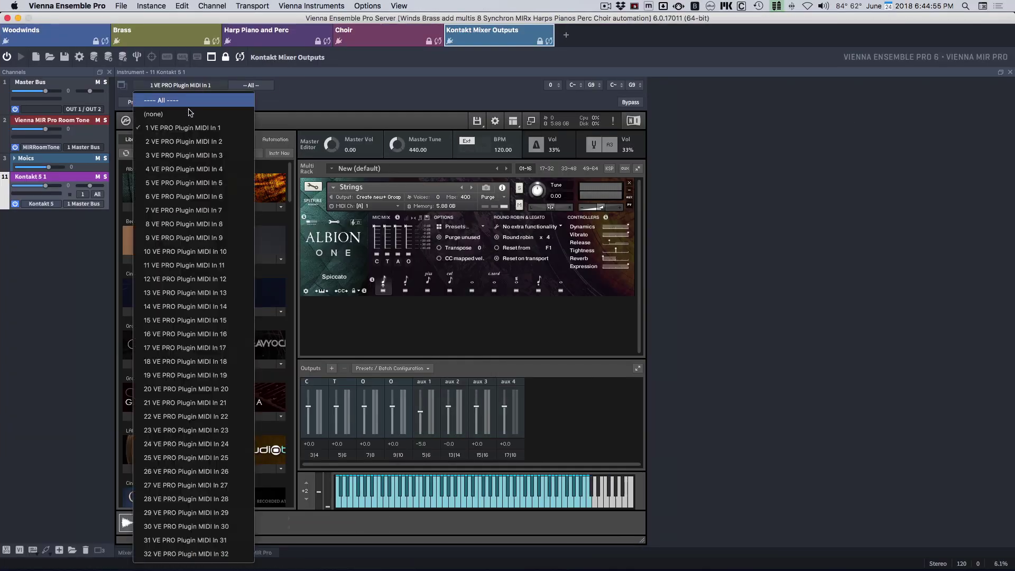
{"action": "left_click", "coordinate": [180, 113]}
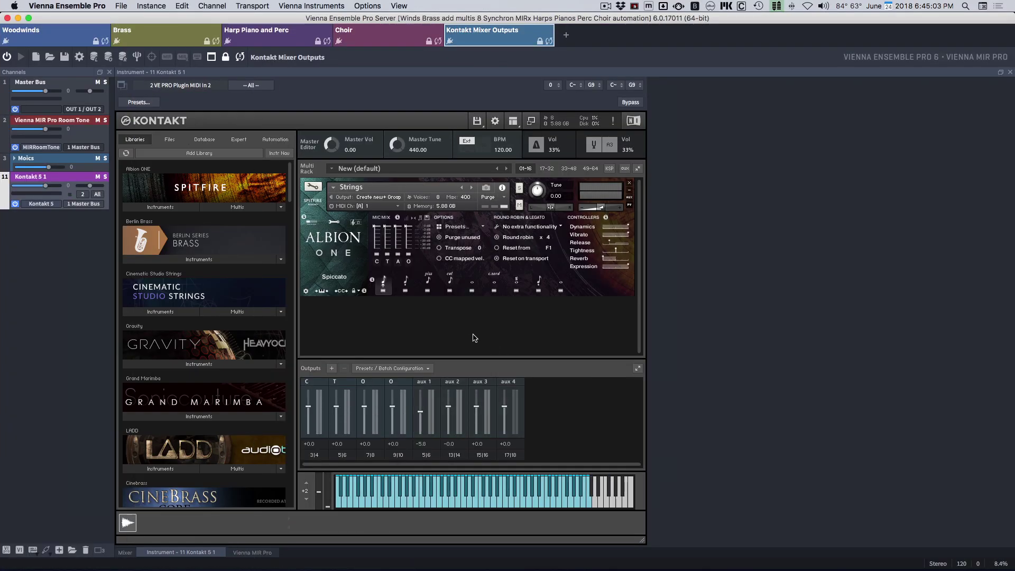
- Add stereo bundles mapped to MAS-1 Out 15-16 through 21-22
{"action": "key", "text": "super+Tab"}
{"action": "key", "text": "shift+b"}
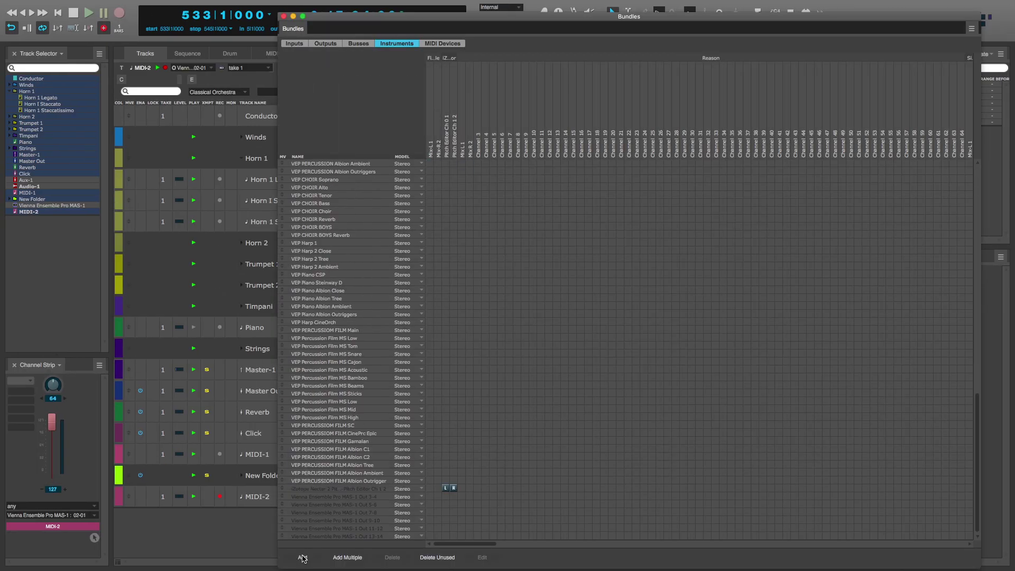
{"action": "left_click", "coordinate": [302, 557]}
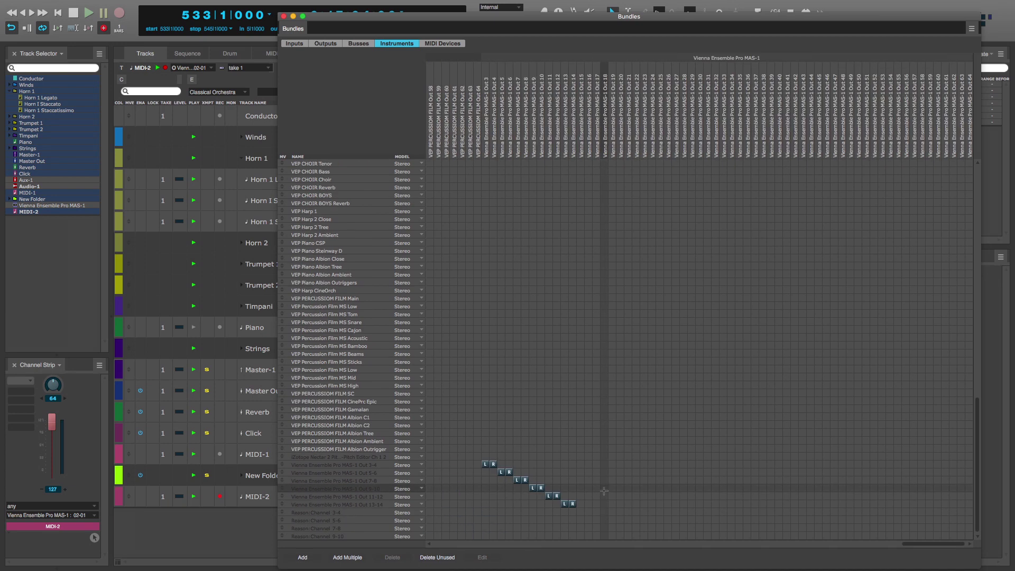
{"action": "left_click_drag", "start_coordinate": [584, 512], "coordinate": [636, 535]}
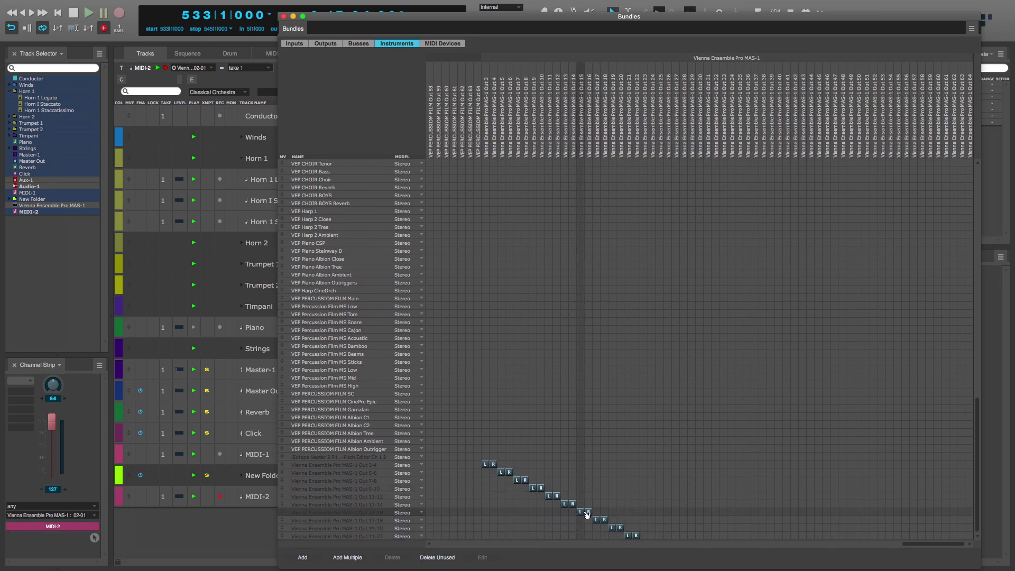
- Add aux tracks Aux-2 to Aux-5 fed consecutively from MAS-1 Out 15-16, without MIDI outputs
{"action": "key", "text": "shift+b"}
{"action": "scroll", "coordinate": [266, 525], "scroll_direction": "down", "scroll_amount": 2}
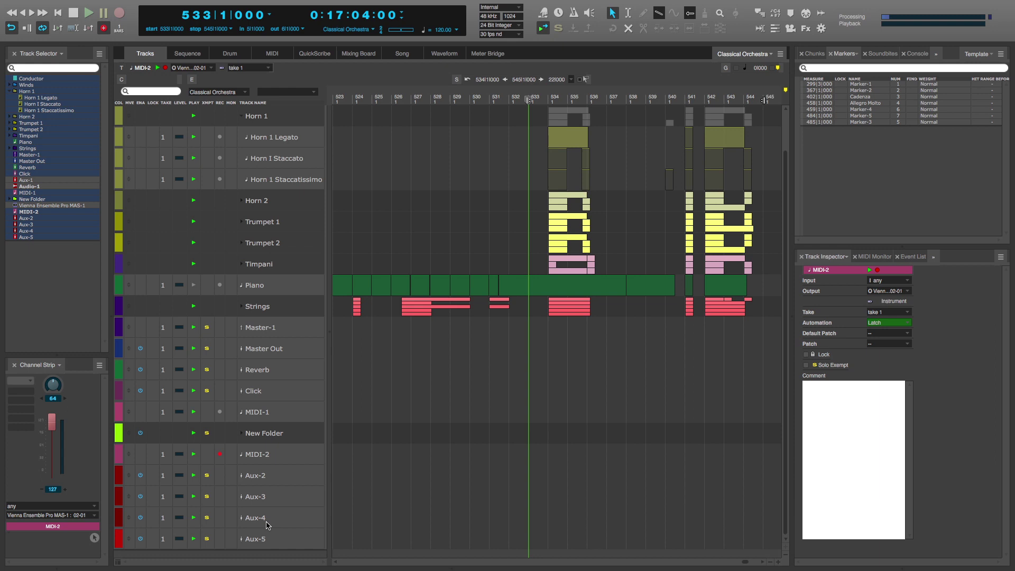
{"action": "left_click_drag", "start_coordinate": [262, 478], "coordinate": [262, 539]}
{"action": "key", "text": "ctrl+shift+t"}
{"action": "left_click", "coordinate": [247, 292]}
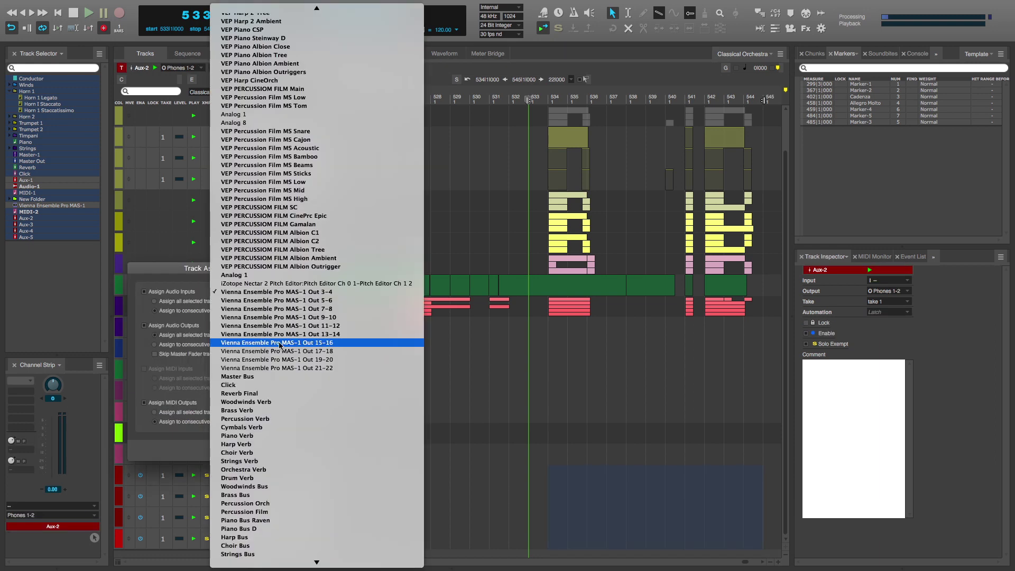
{"action": "left_click", "coordinate": [249, 344]}
{"action": "left_click", "coordinate": [148, 404]}
{"action": "left_click", "coordinate": [278, 451]}
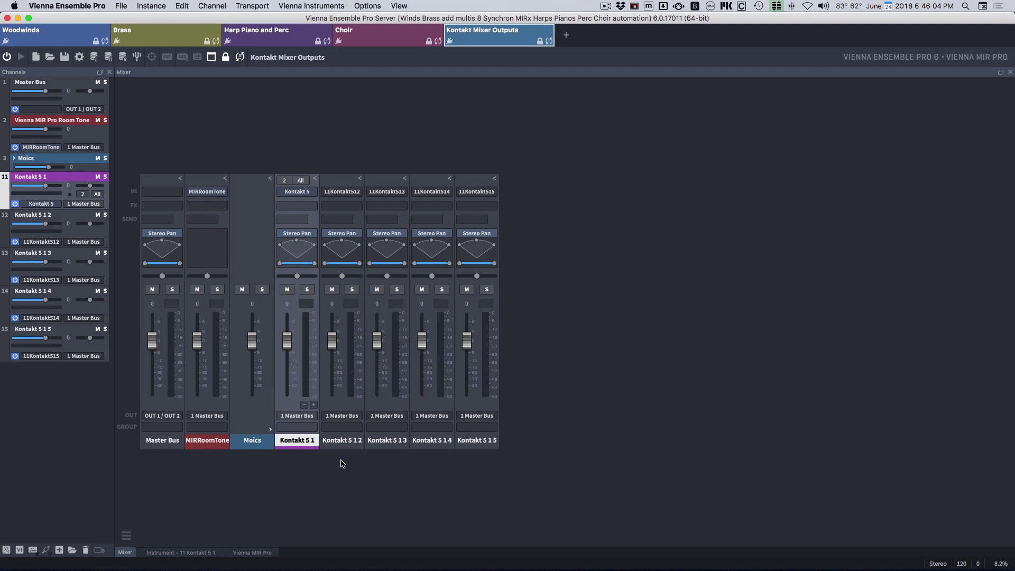
- Rename the Kontakt 5 1 2 and 5 1 3 output channels to C and T
{"action": "right_click", "coordinate": [342, 440]}
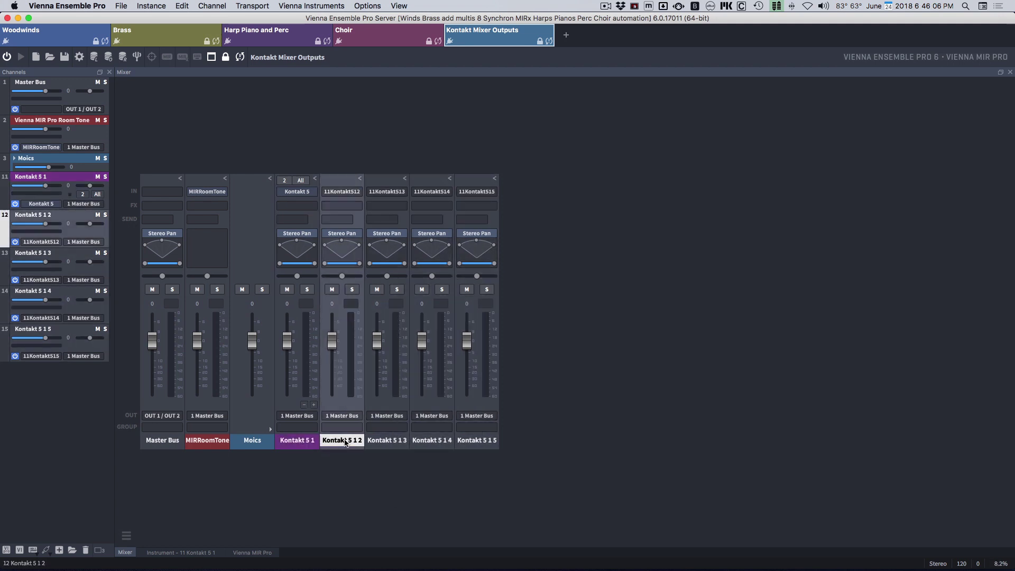
{"action": "left_click", "coordinate": [370, 414]}
{"action": "type", "text": "C"}
{"action": "left_click", "coordinate": [550, 300]}
{"action": "right_click", "coordinate": [389, 440]}
{"action": "left_click", "coordinate": [404, 415]}
{"action": "type", "text": "T"}
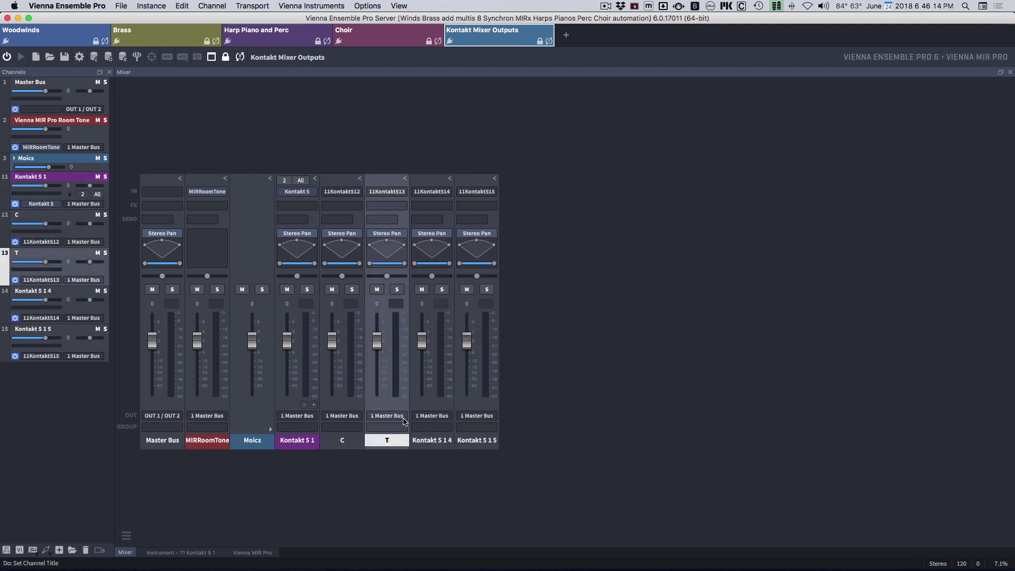
- Rename the Kontakt 5 1 4 and 5 1 5 output channels to A and O
{"action": "right_click", "coordinate": [431, 440]}
{"action": "left_click", "coordinate": [449, 415]}
{"action": "type", "text": "A"}
{"action": "key", "text": "Return"}
{"action": "right_click", "coordinate": [467, 439]}
{"action": "left_click", "coordinate": [482, 414]}
{"action": "type", "text": "O"}
{"action": "key", "text": "Return"}
- Rename the main Kontakt 5 1 channel to SF and colour it green
{"action": "right_click", "coordinate": [297, 439]}
{"action": "left_click", "coordinate": [317, 416]}
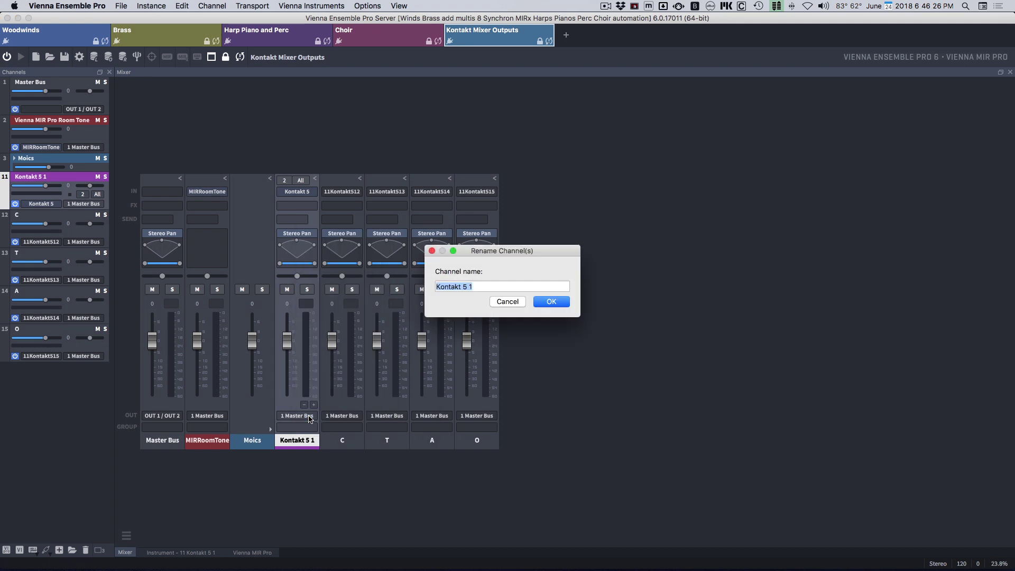
{"action": "type", "text": "SF"}
{"action": "key", "text": "Return"}
{"action": "left_click", "coordinate": [298, 443]}
{"action": "left_click", "coordinate": [390, 462]}
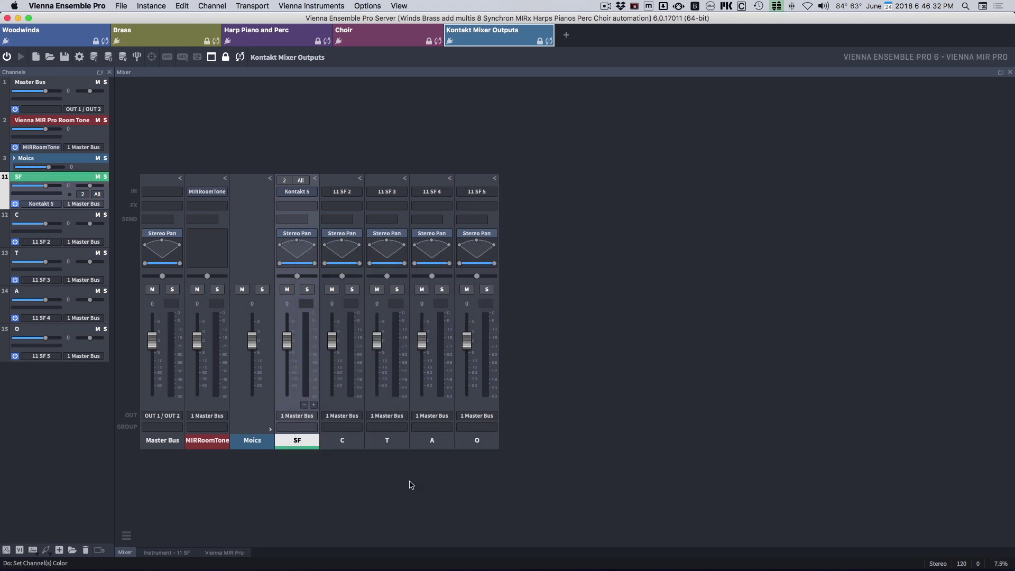
{"action": "left_click", "coordinate": [412, 484]}
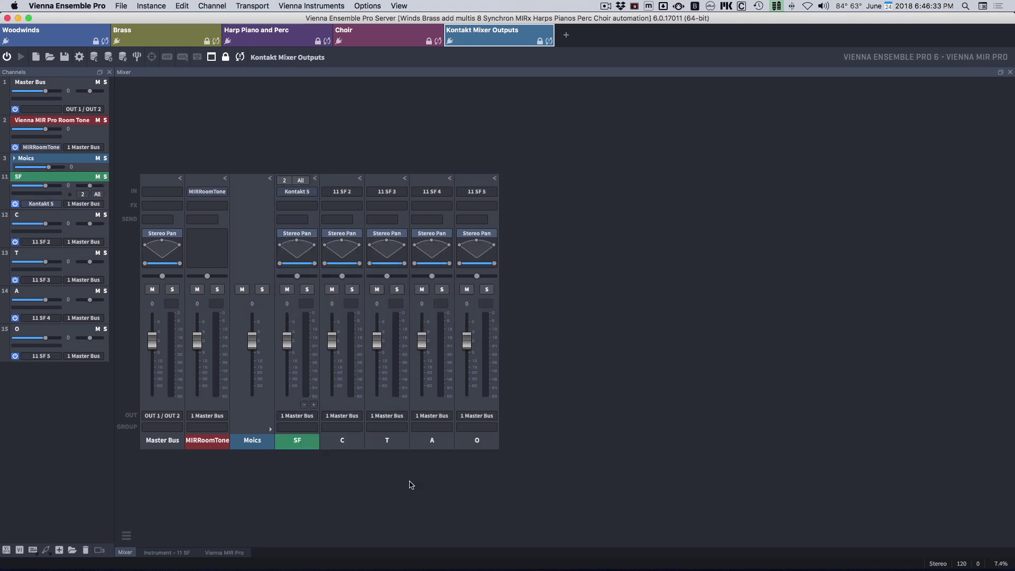
- In SF's Kontakt editor, dismiss the update prompt and nudge the Albion reverb slightly lower
{"action": "double_click", "coordinate": [305, 444]}
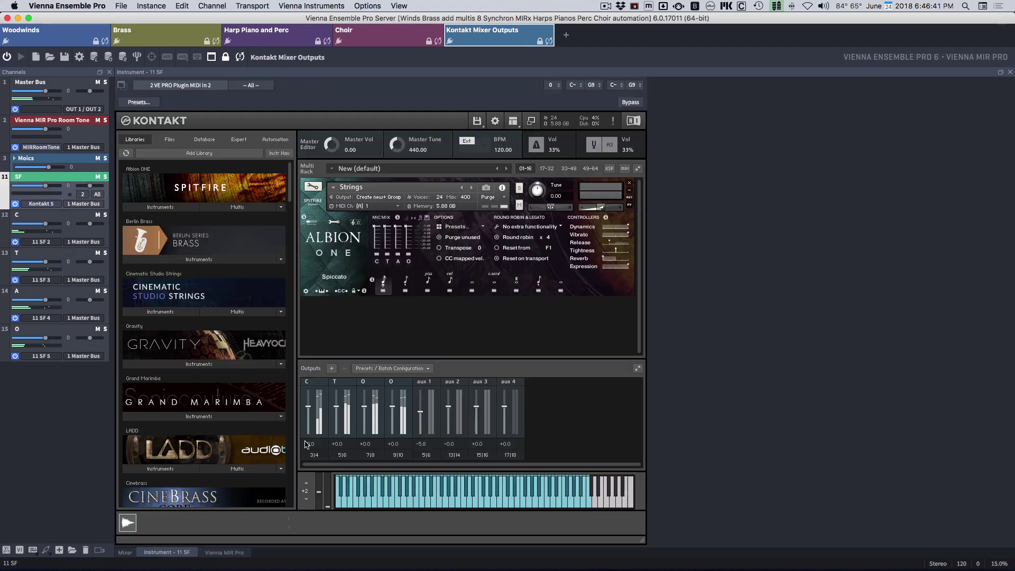
{"action": "left_click", "coordinate": [616, 260]}
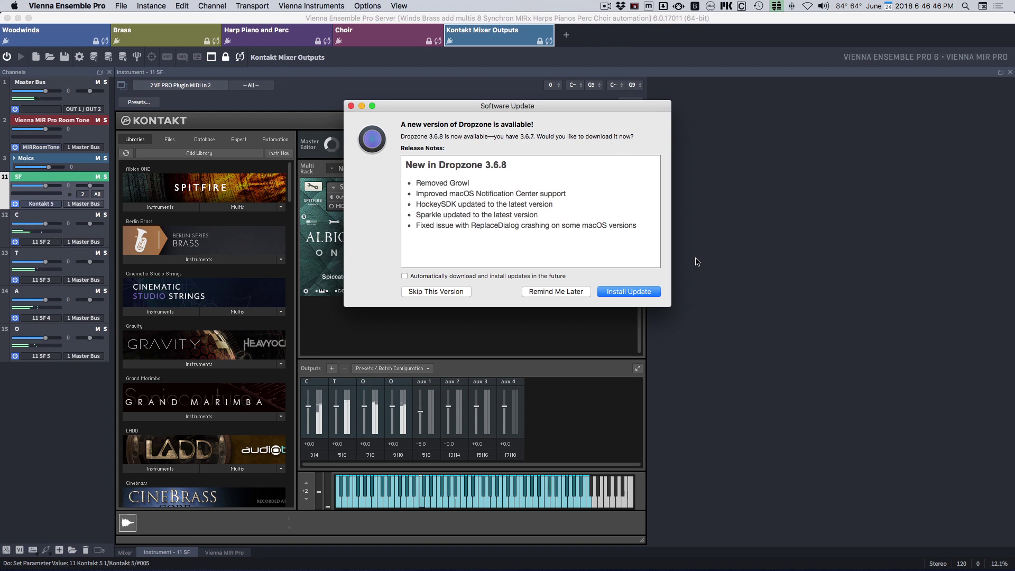
{"action": "left_click", "coordinate": [350, 106]}
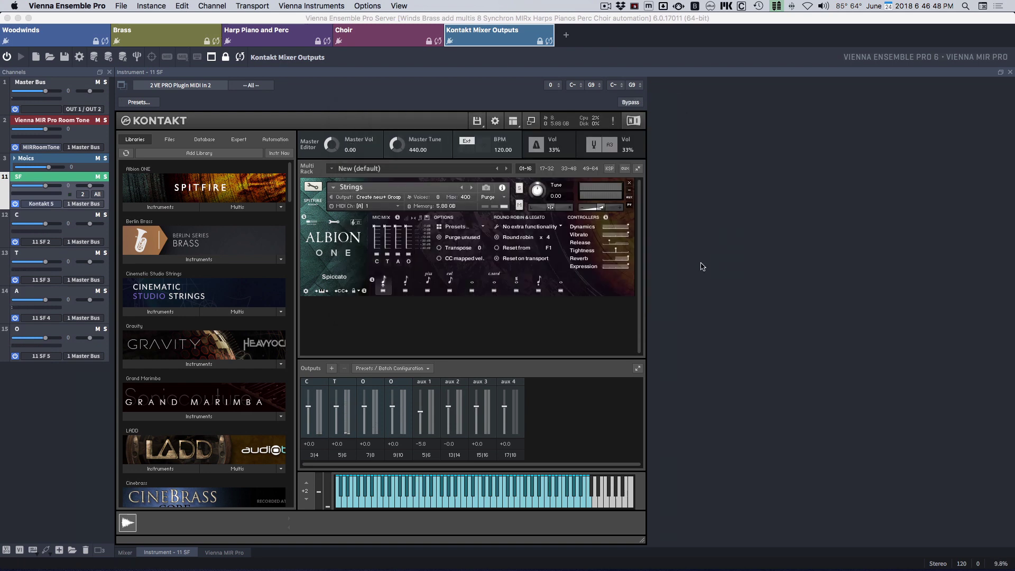
{"action": "left_click_drag", "start_coordinate": [621, 261], "coordinate": [618, 261]}
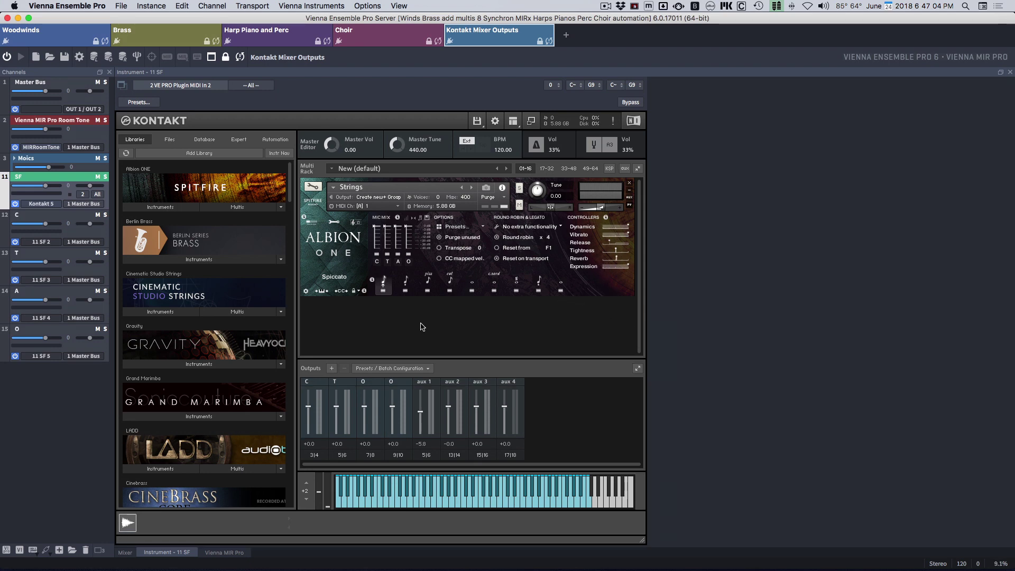
{"action": "left_click", "coordinate": [125, 551]}
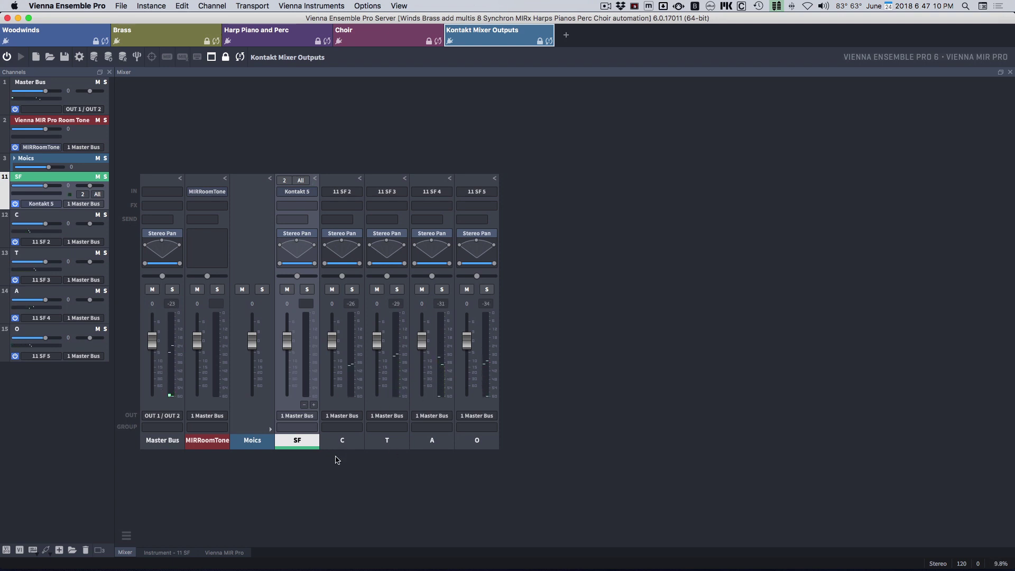
- Collapse the C, T, A and O channel strips to narrow width
{"action": "left_click_drag", "start_coordinate": [338, 459], "coordinate": [510, 247]}
{"action": "left_click", "coordinate": [494, 179]}
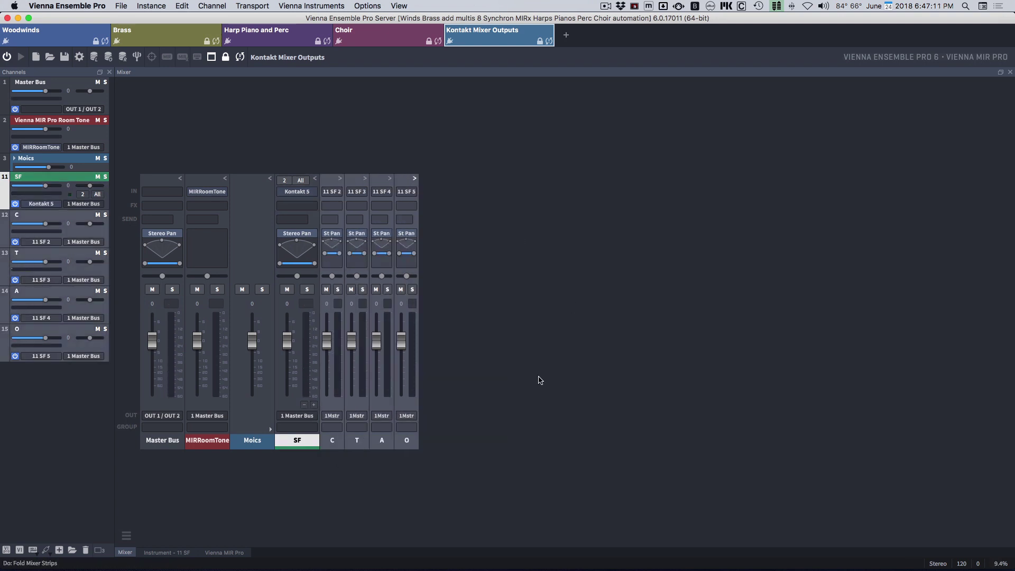
{"action": "left_click", "coordinate": [519, 408]}
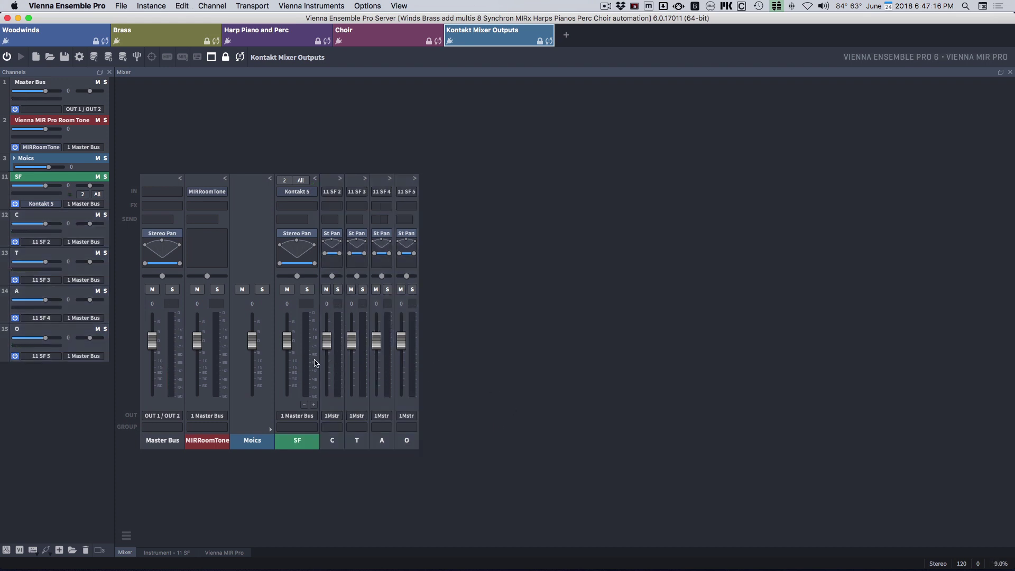
- In SF's Kontakt, route a microphone to the C output and turn the reverb fully down
{"action": "double_click", "coordinate": [299, 439]}
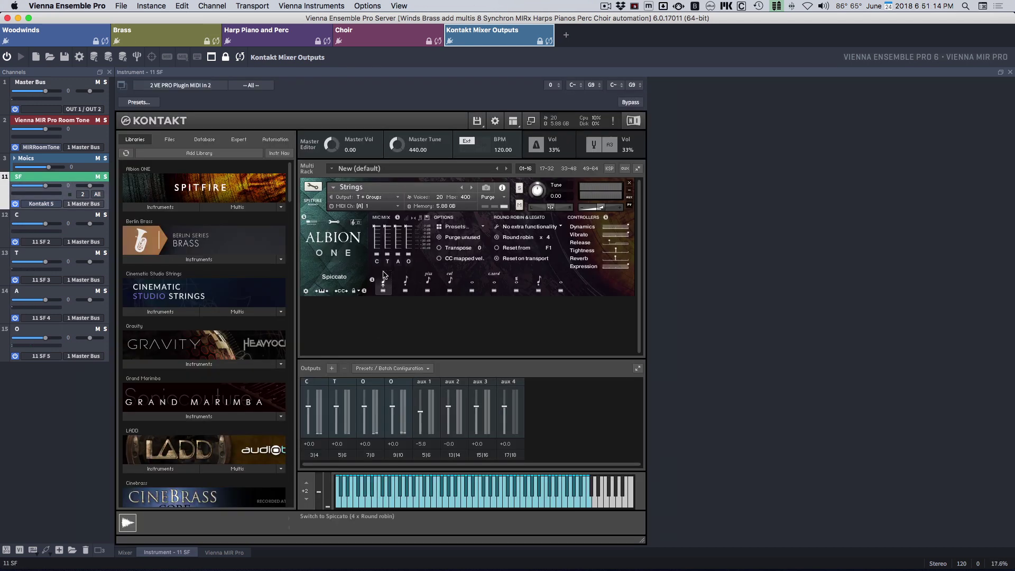
{"action": "left_click", "coordinate": [387, 261]}
{"action": "left_click", "coordinate": [393, 282]}
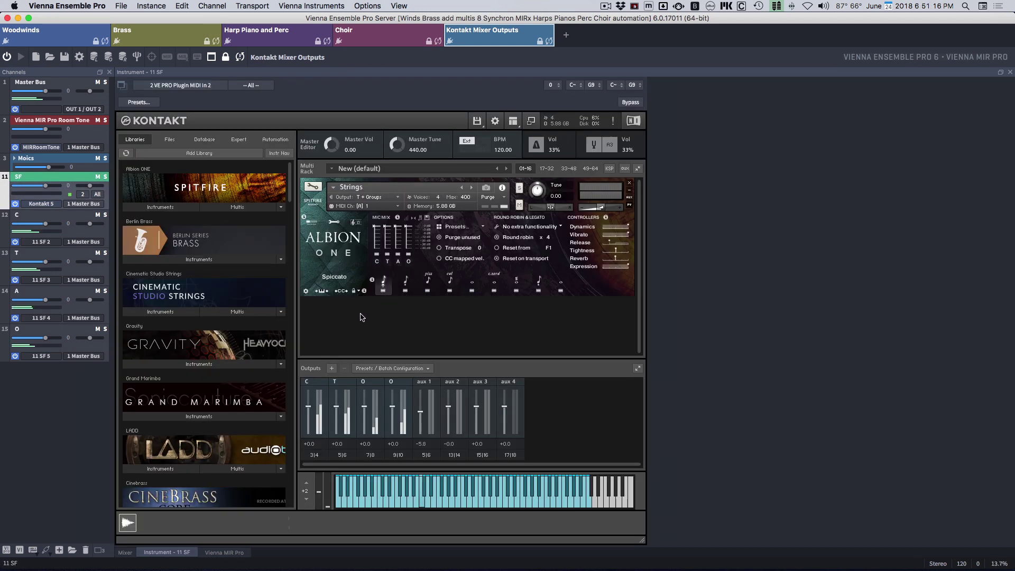
{"action": "left_click", "coordinate": [125, 552]}
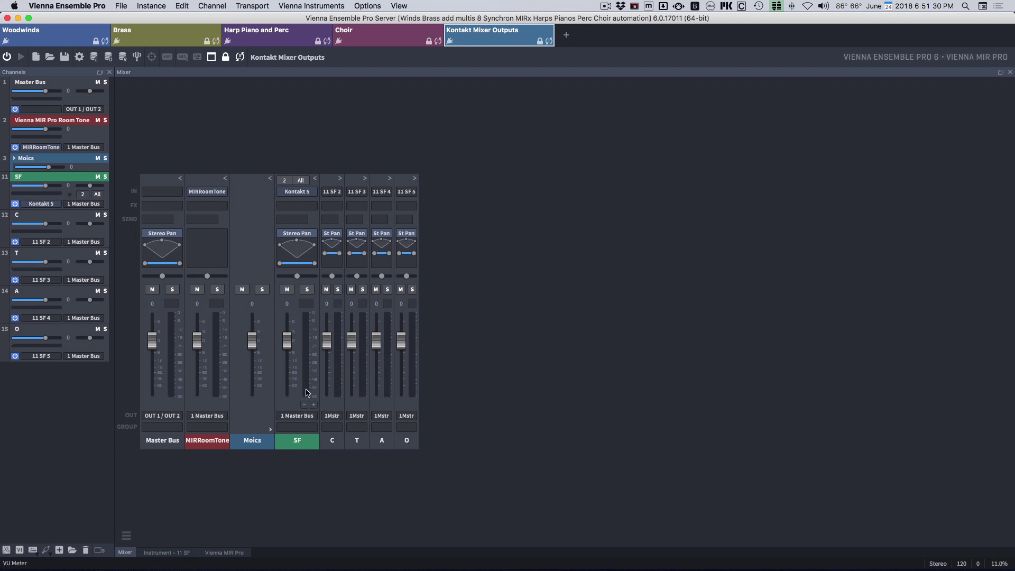
{"action": "double_click", "coordinate": [299, 447]}
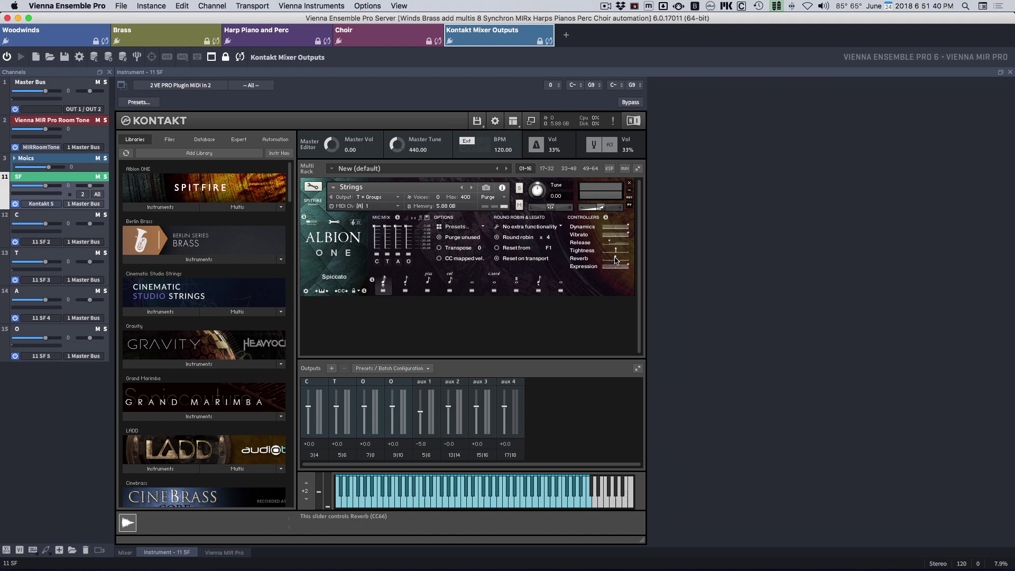
{"action": "left_click_drag", "start_coordinate": [616, 260], "coordinate": [566, 261]}
- Give Strings its own master output channel routed to Routing [1] and Routing [2]
{"action": "left_click", "coordinate": [373, 198]}
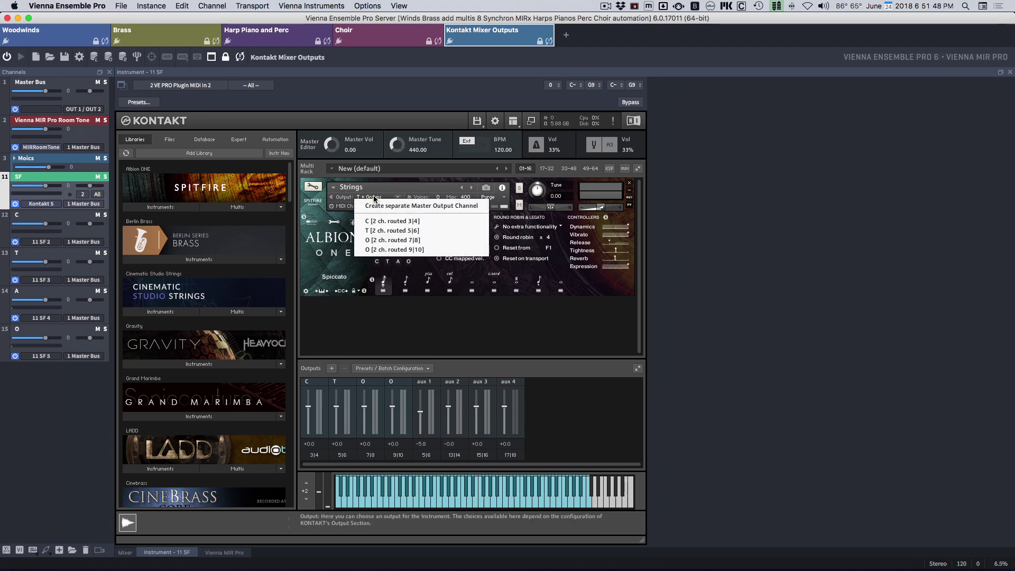
{"action": "left_click", "coordinate": [416, 207]}
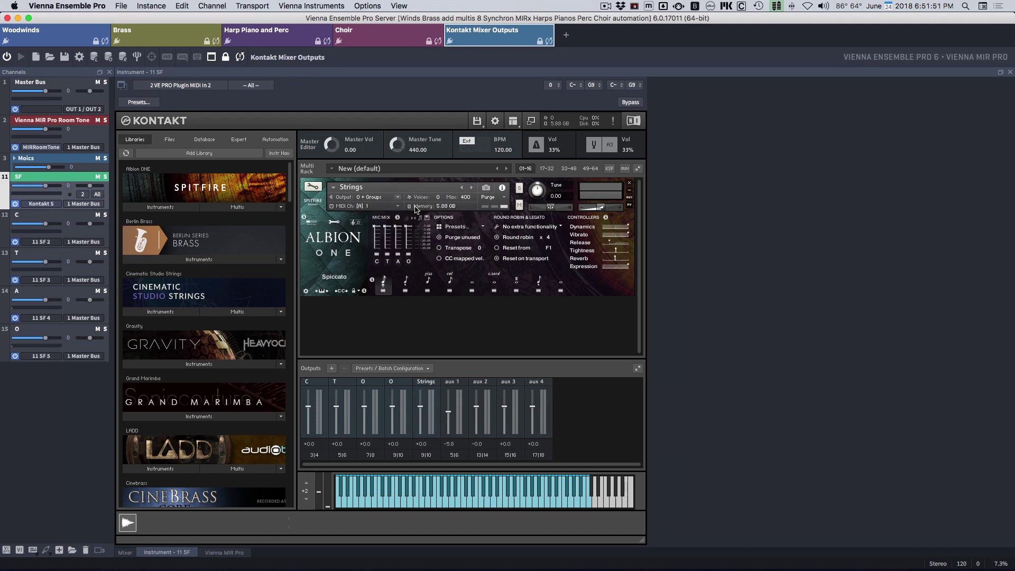
{"action": "left_click", "coordinate": [426, 455]}
{"action": "left_click", "coordinate": [506, 254]}
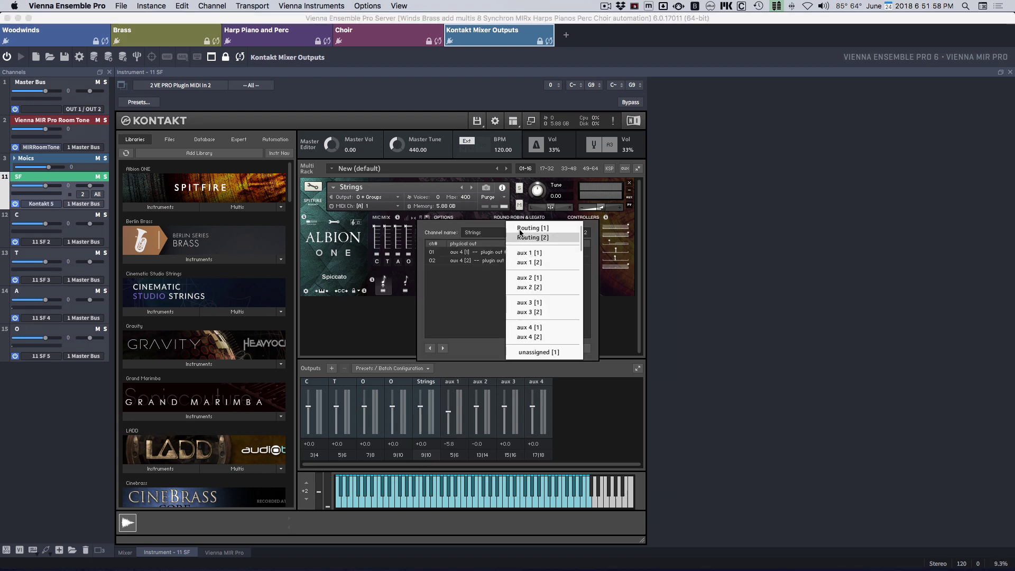
{"action": "left_click", "coordinate": [523, 228]}
{"action": "left_click", "coordinate": [511, 261]}
{"action": "left_click", "coordinate": [534, 238]}
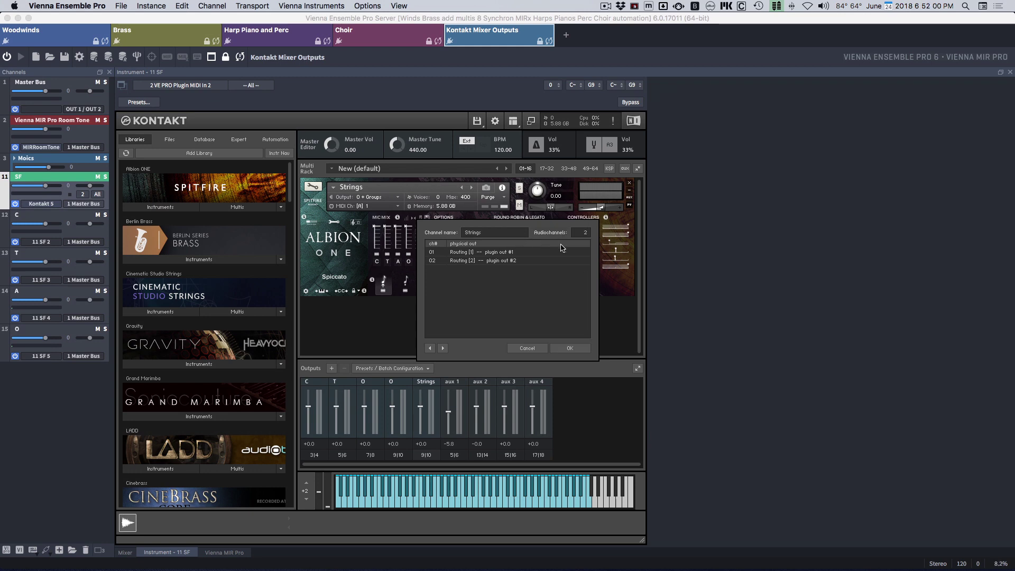
{"action": "left_click", "coordinate": [570, 347]}
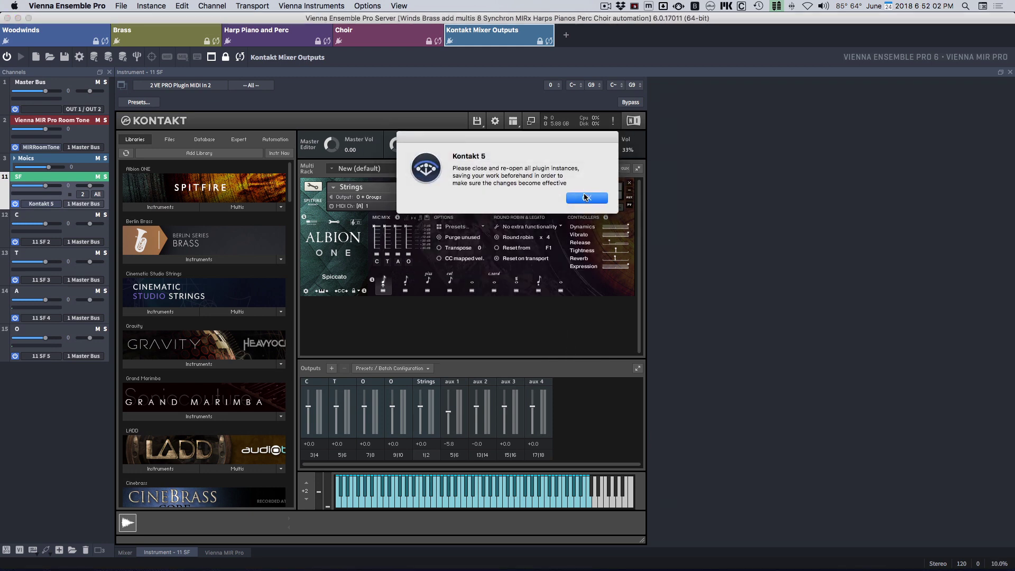
{"action": "left_click", "coordinate": [584, 197]}
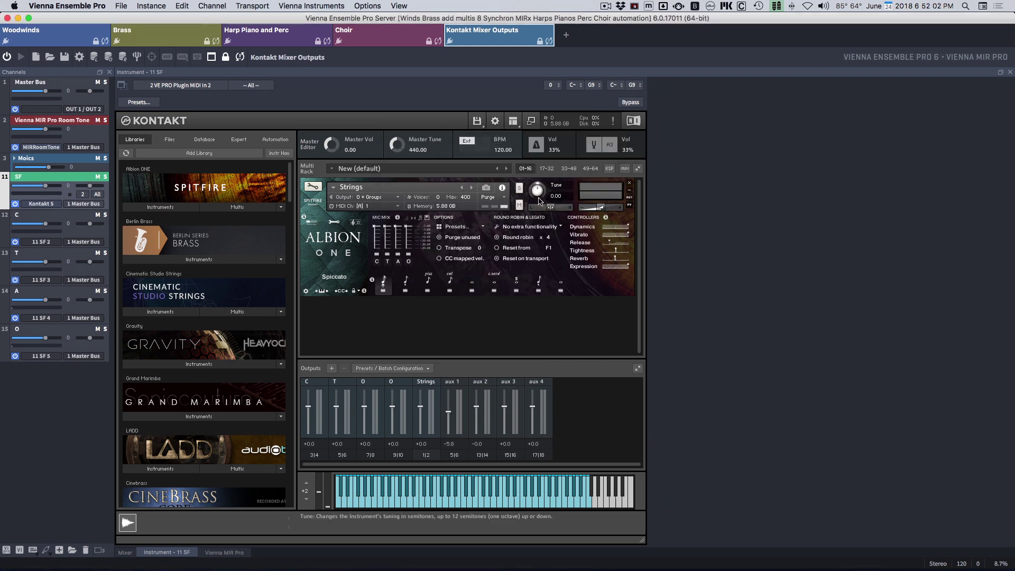
- Power-cycle the SF channel to reload Kontakt, then reopen its instrument editor
{"action": "left_click", "coordinate": [15, 204]}
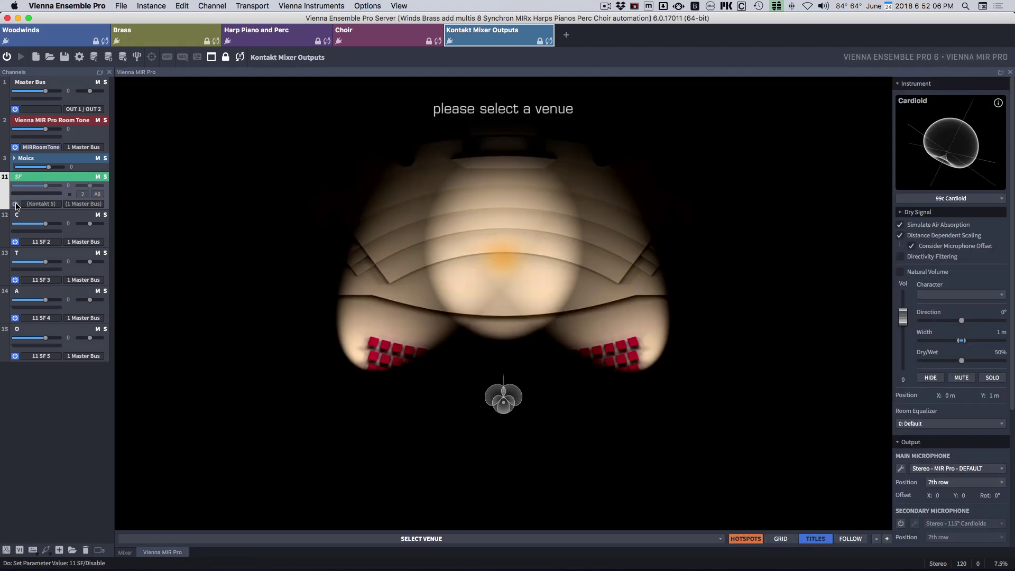
{"action": "left_click", "coordinate": [16, 204]}
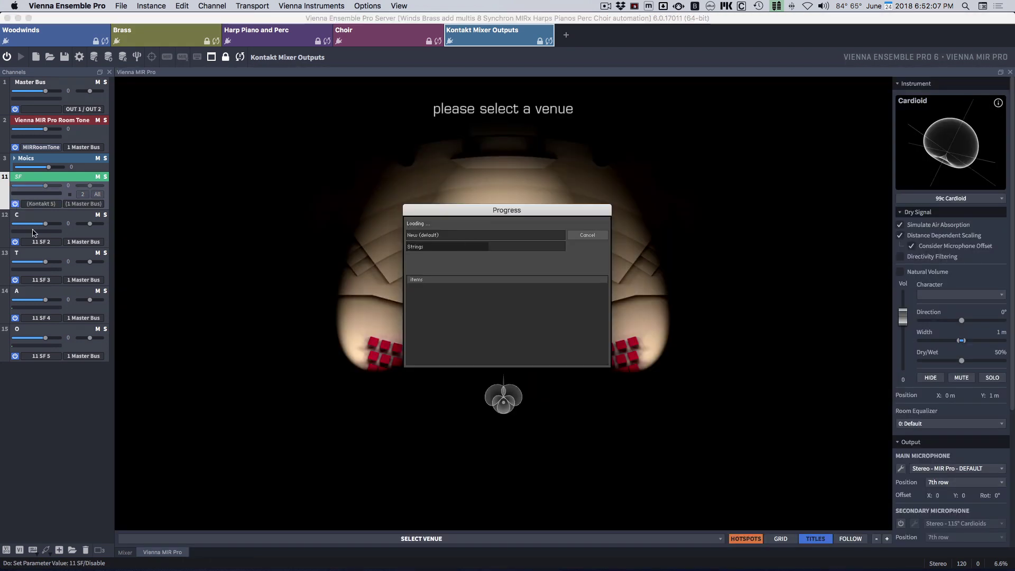
{"action": "left_click", "coordinate": [125, 552]}
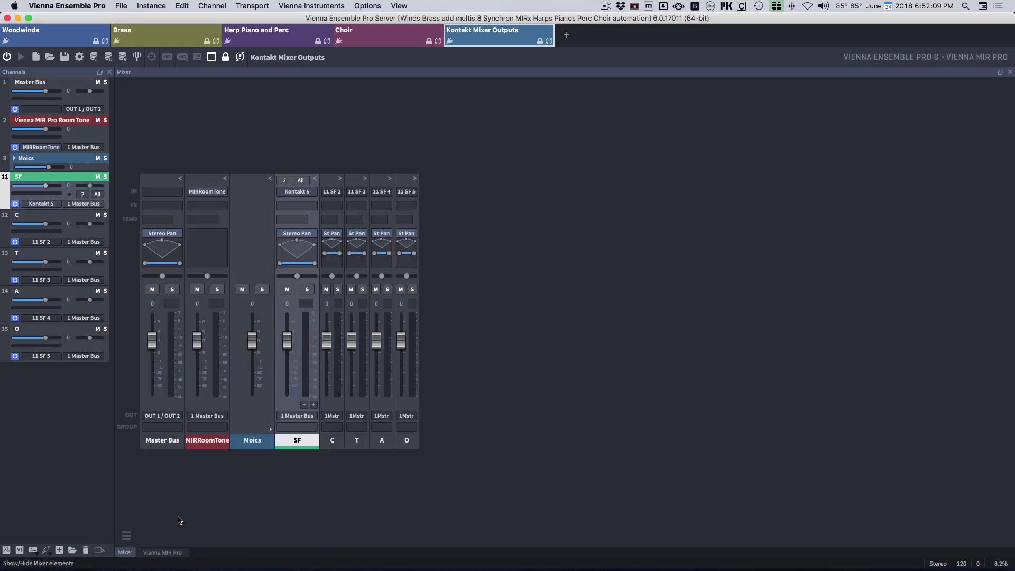
{"action": "left_click", "coordinate": [292, 490]}
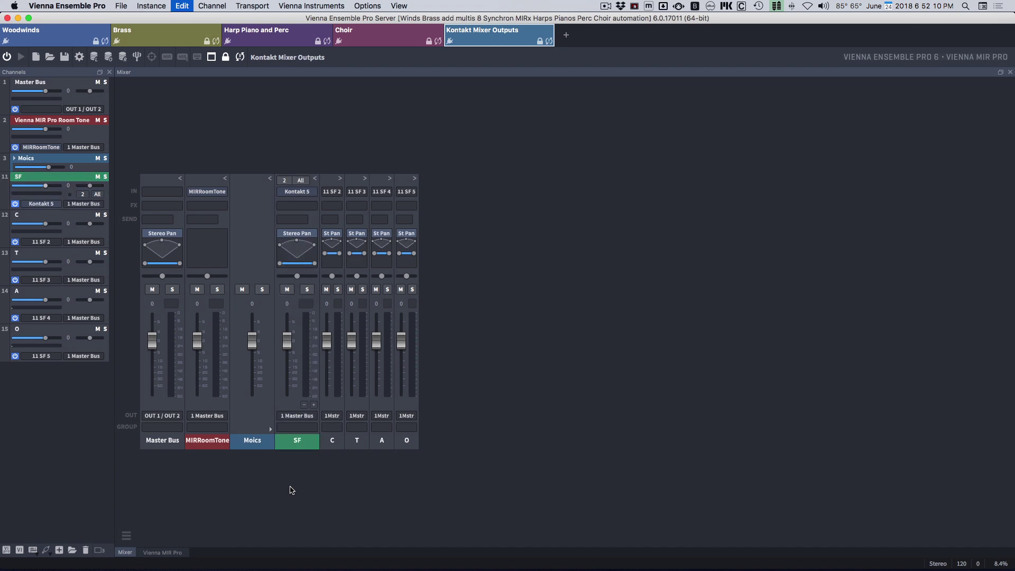
{"action": "left_click", "coordinate": [299, 443]}
{"action": "double_click", "coordinate": [298, 443]}
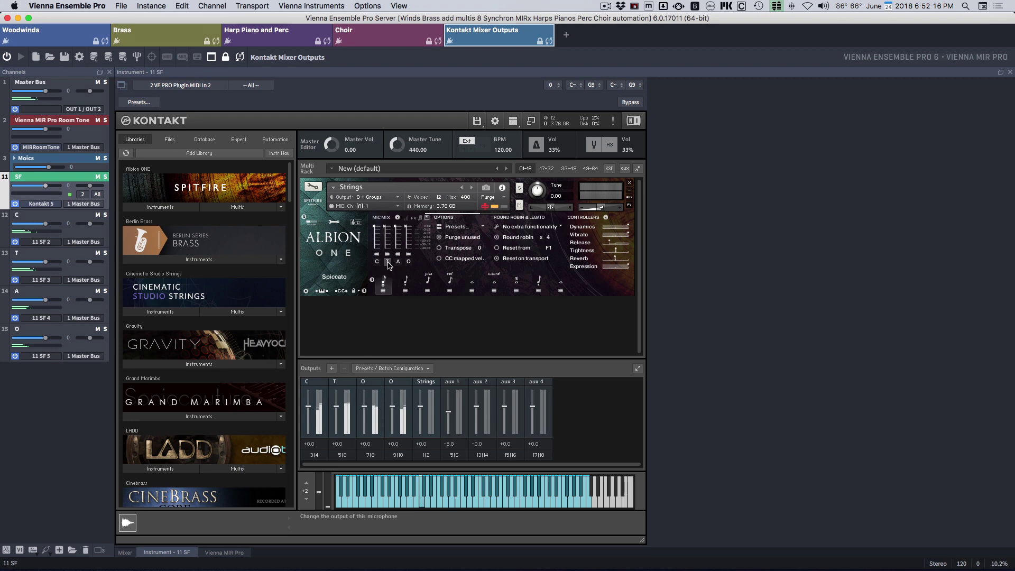
- Send the T microphone to the Strings output and raise the Reverb slightly
{"action": "left_click", "coordinate": [388, 262]}
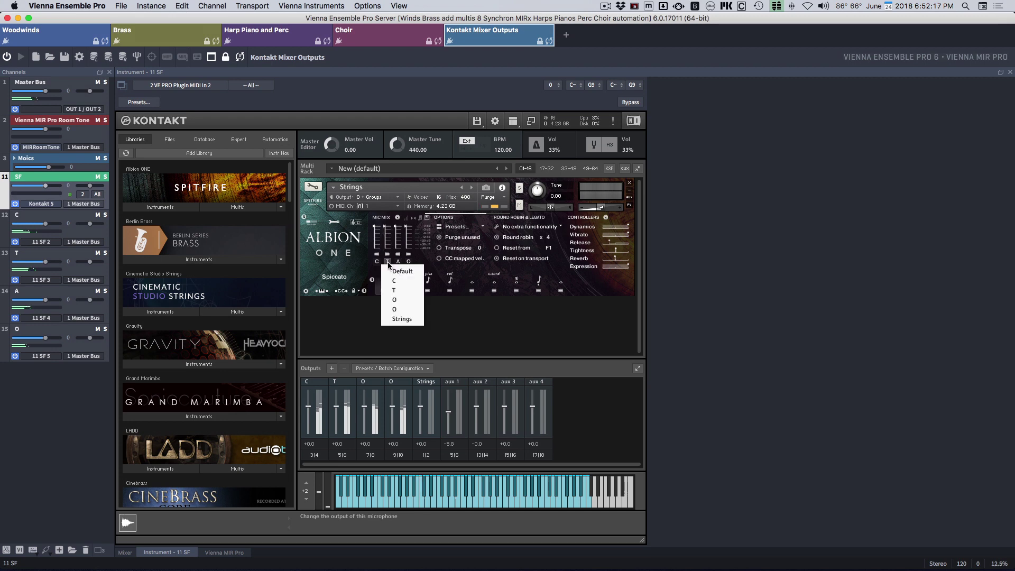
{"action": "left_click", "coordinate": [403, 319]}
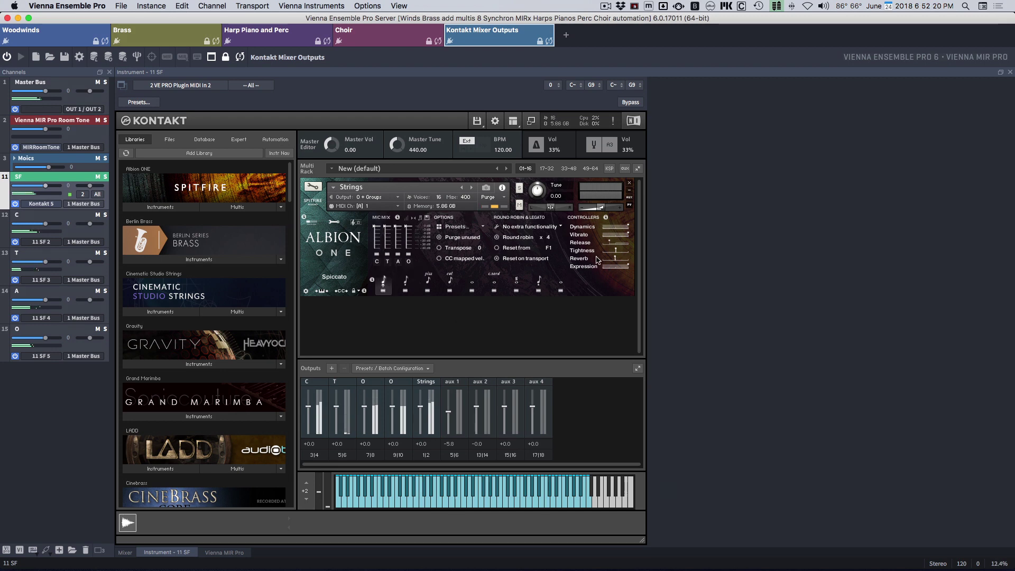
{"action": "mouse_move", "coordinate": [615, 259]}
{"action": "left_mouse_down"}
{"action": "mouse_move", "coordinate": [696, 265]}
{"action": "mouse_move", "coordinate": [608, 262]}
{"action": "mouse_move", "coordinate": [620, 261]}
{"action": "left_mouse_up"}
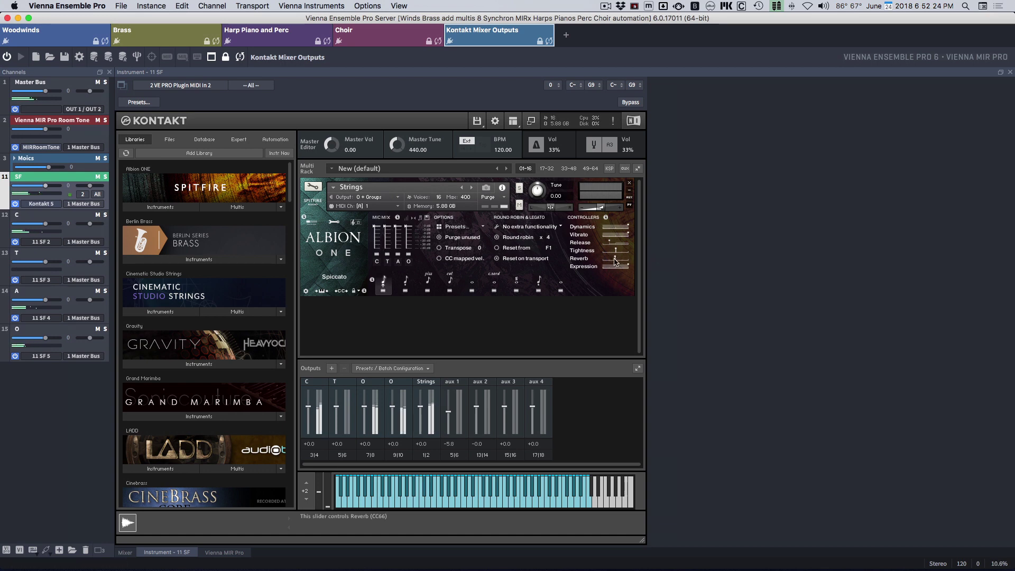
{"action": "left_click", "coordinate": [388, 263]}
{"action": "left_click", "coordinate": [398, 277]}
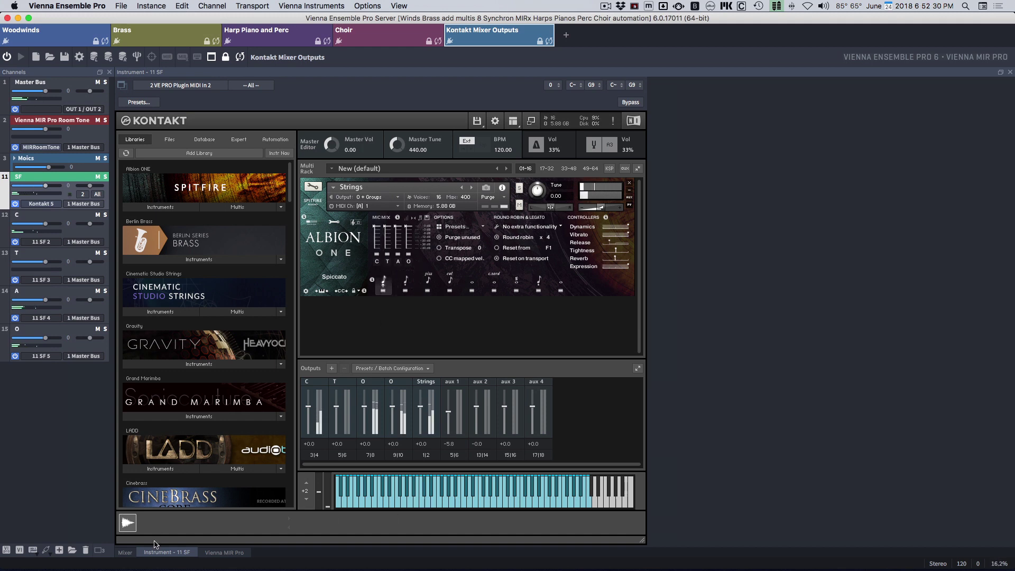
{"action": "left_click", "coordinate": [125, 552]}
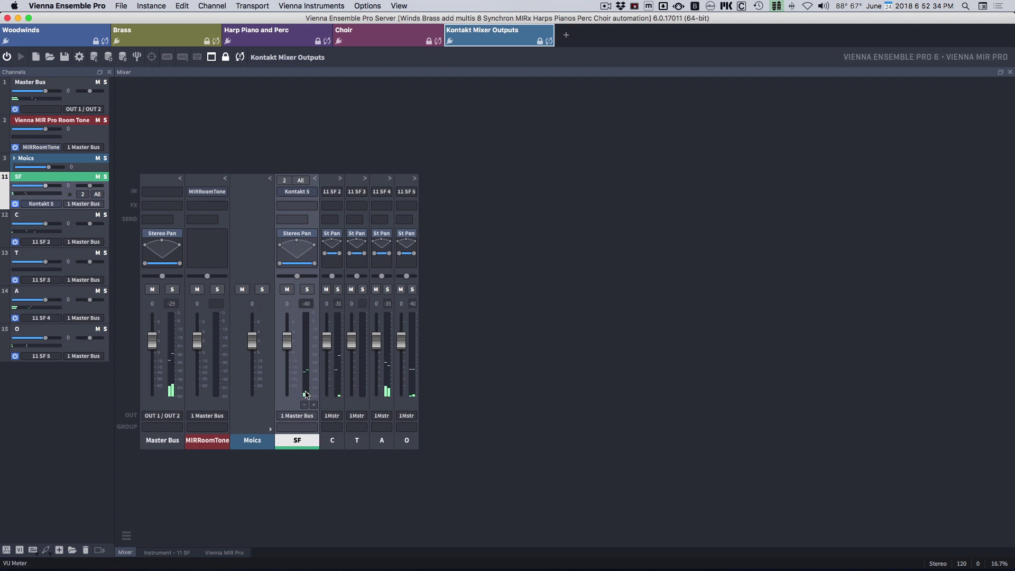
- Purge the A microphone in SF's Kontakt instrument to free memory
{"action": "double_click", "coordinate": [315, 441]}
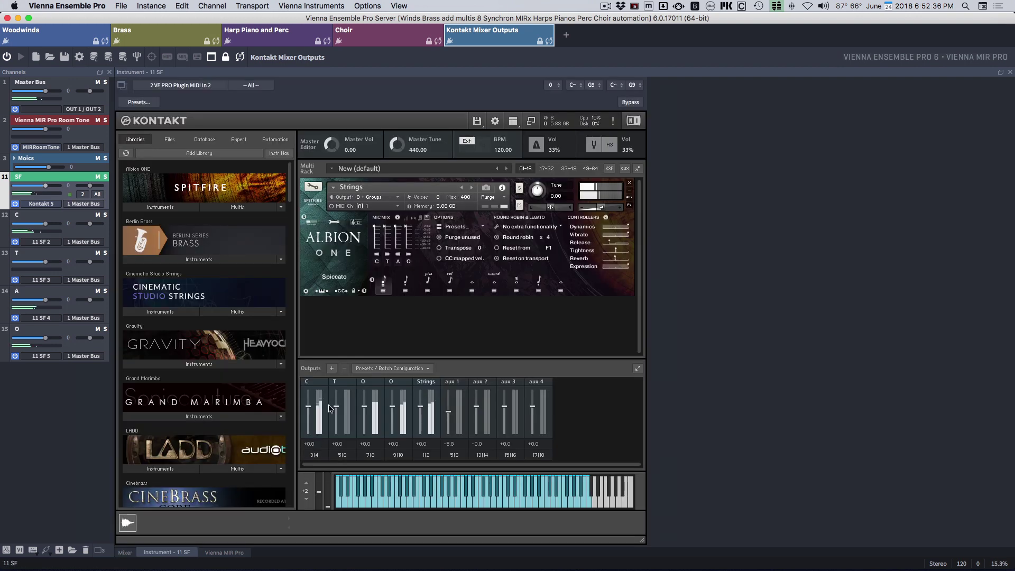
{"action": "left_click", "coordinate": [399, 255]}
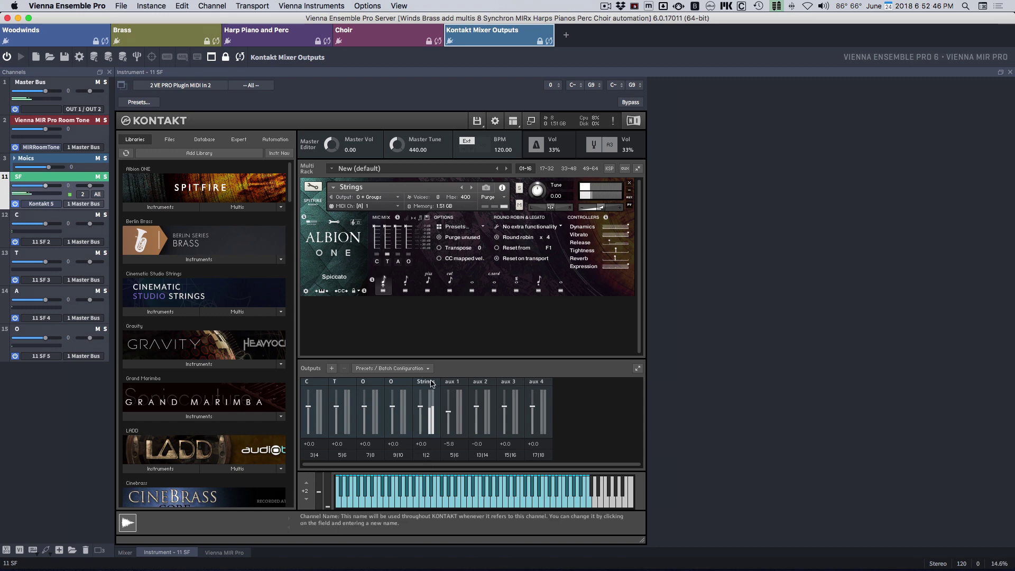
{"action": "left_click", "coordinate": [126, 553]}
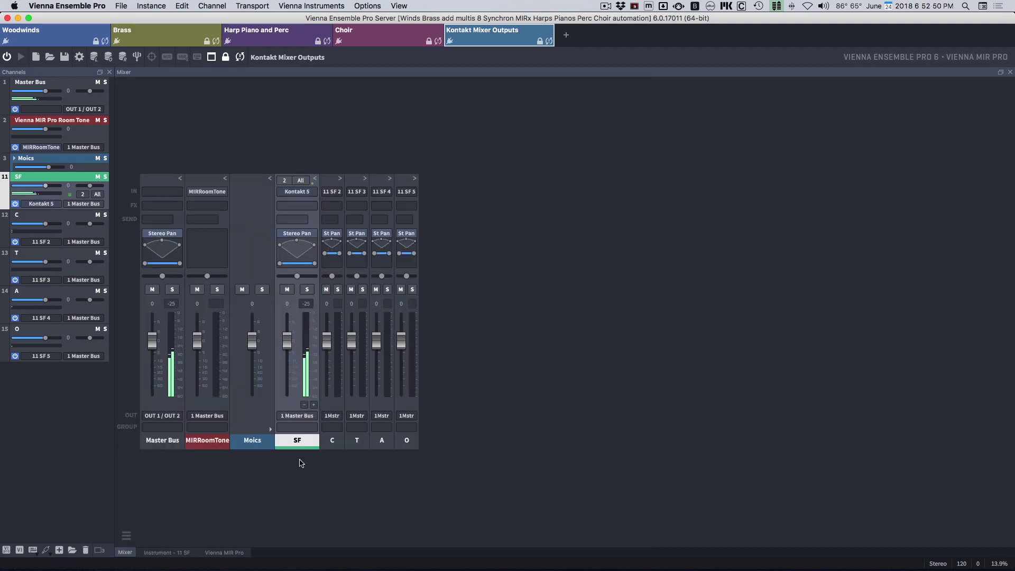
- Lower SF's reverb, reload the A and C mic samples, and switch Albion ONE to Pizzicato
{"action": "double_click", "coordinate": [296, 441]}
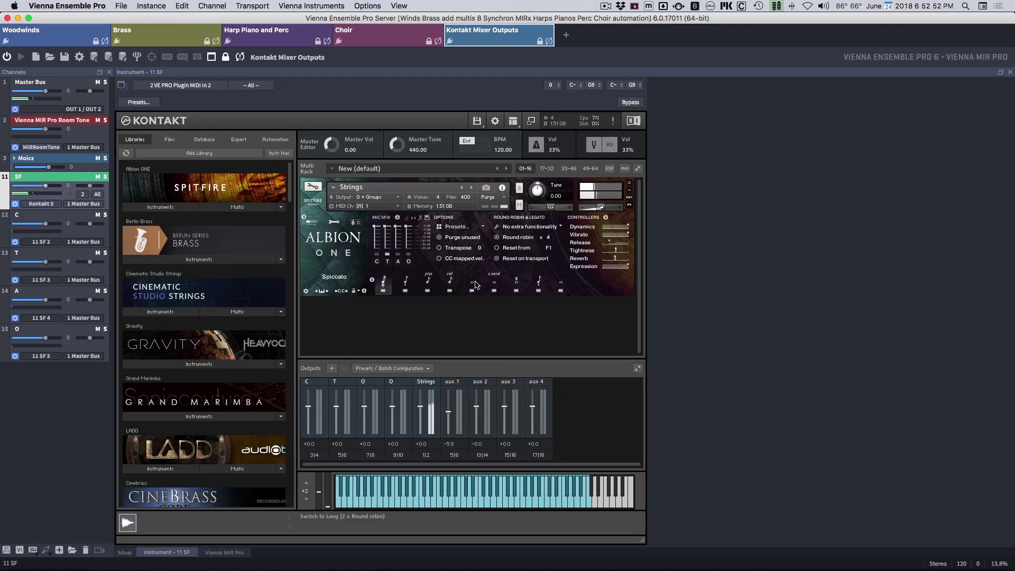
{"action": "left_click_drag", "start_coordinate": [613, 259], "coordinate": [604, 259]}
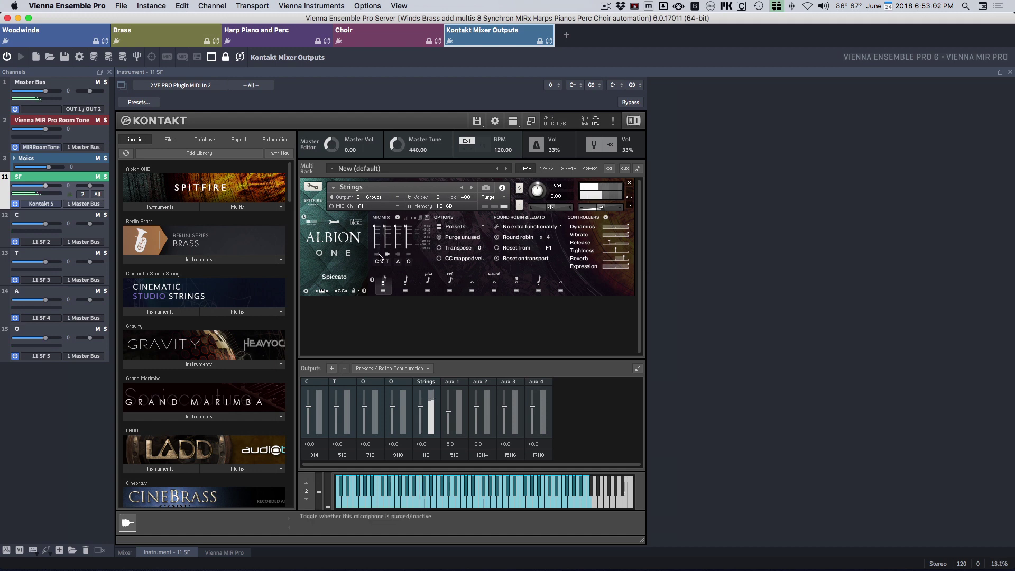
{"action": "left_click", "coordinate": [397, 255]}
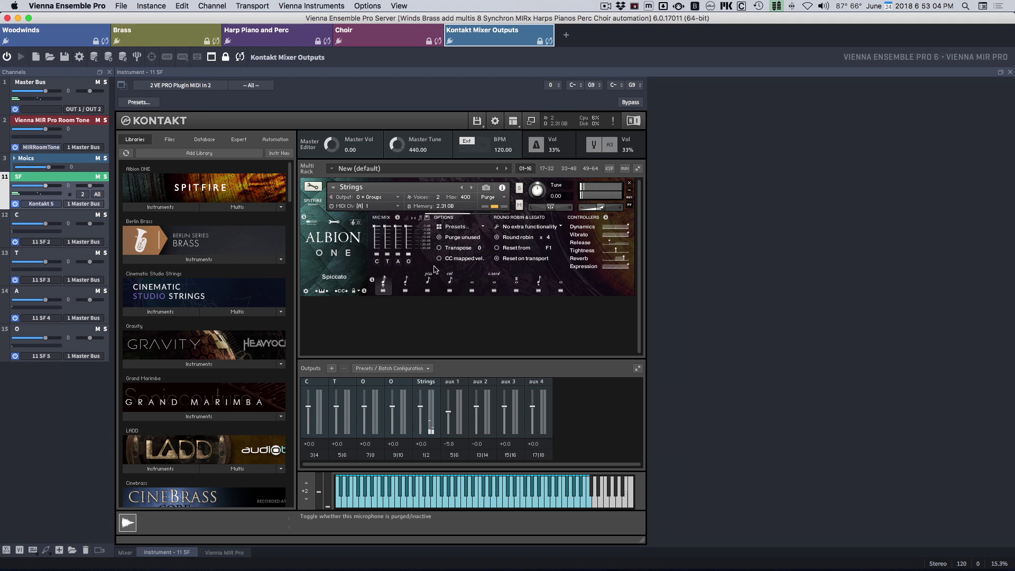
{"action": "left_click", "coordinate": [377, 255]}
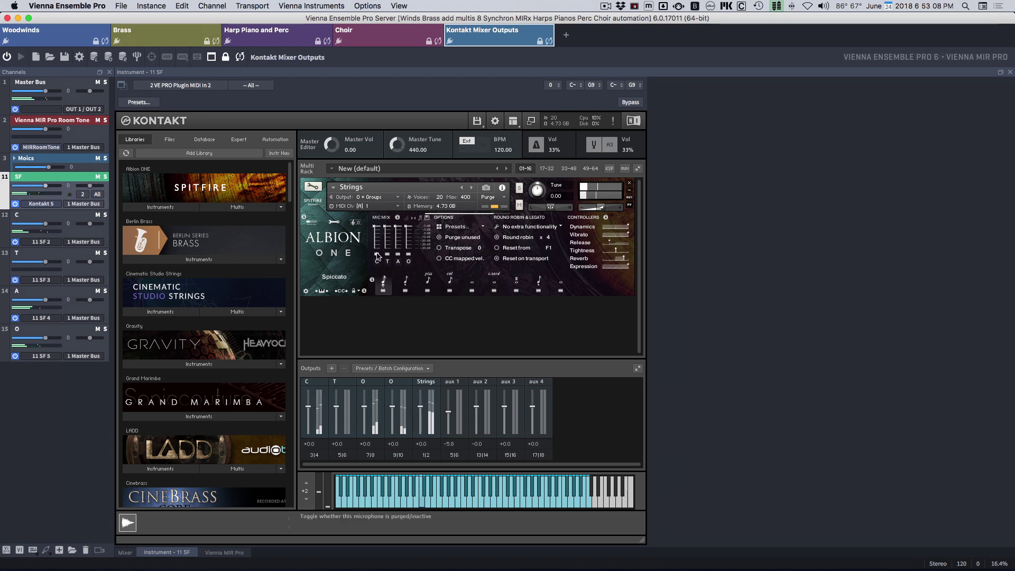
{"action": "left_click", "coordinate": [427, 281]}
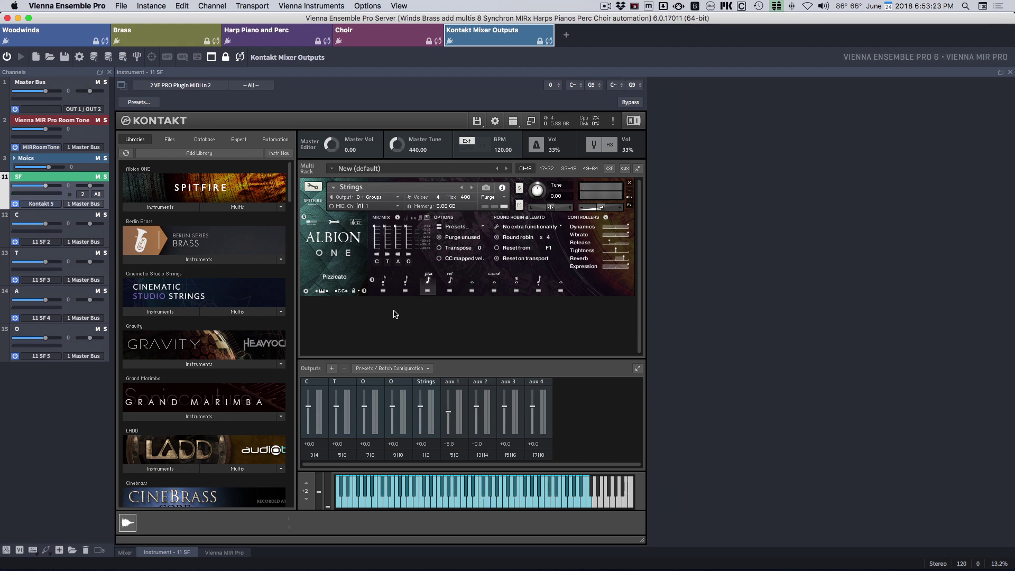
{"action": "left_click", "coordinate": [125, 552]}
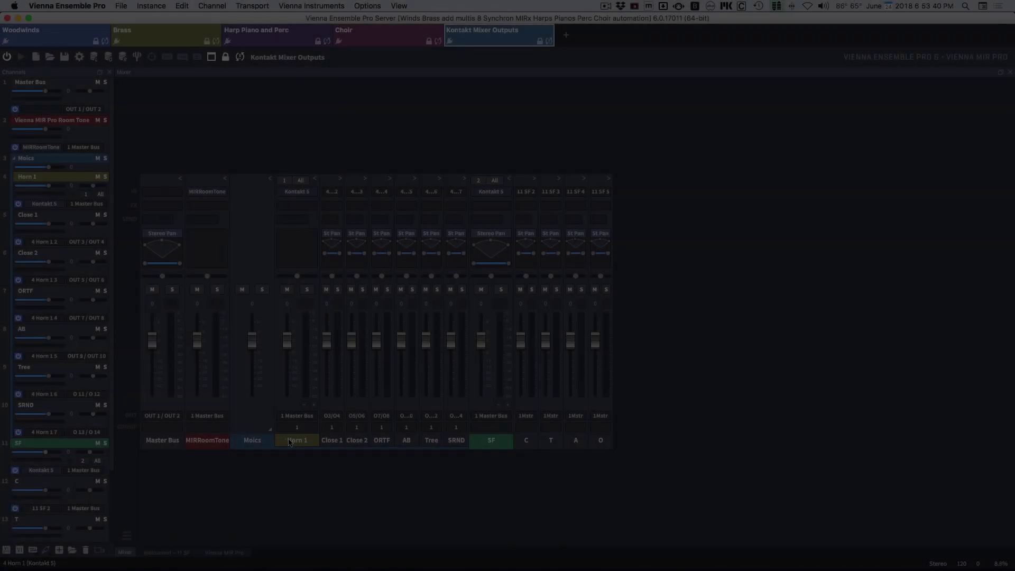
- In Digital Performer, expand New Folder to show the Close 1 through SRND aux tracks
{"action": "key", "text": "ctrl+Left"}
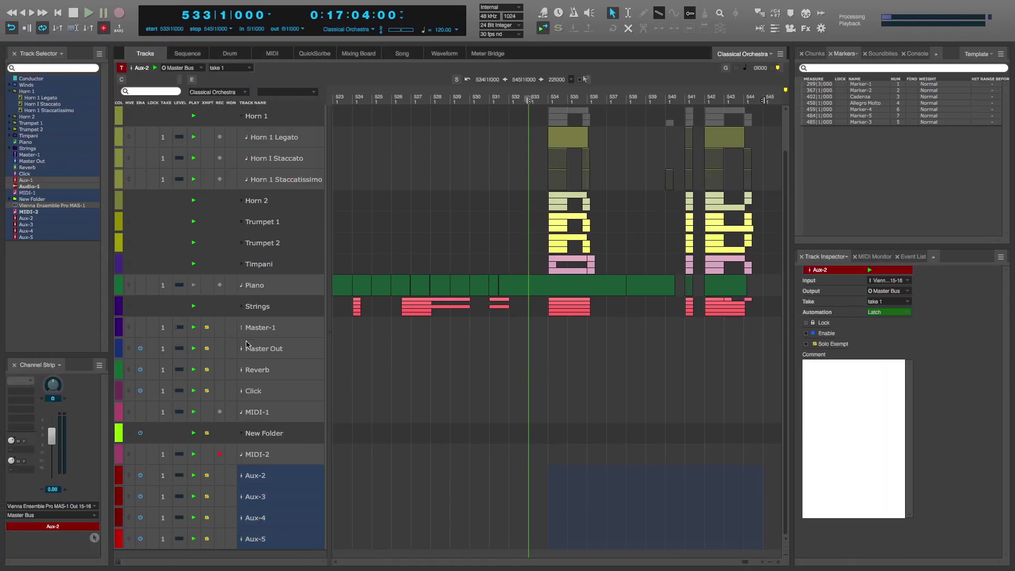
{"action": "left_click", "coordinate": [244, 433]}
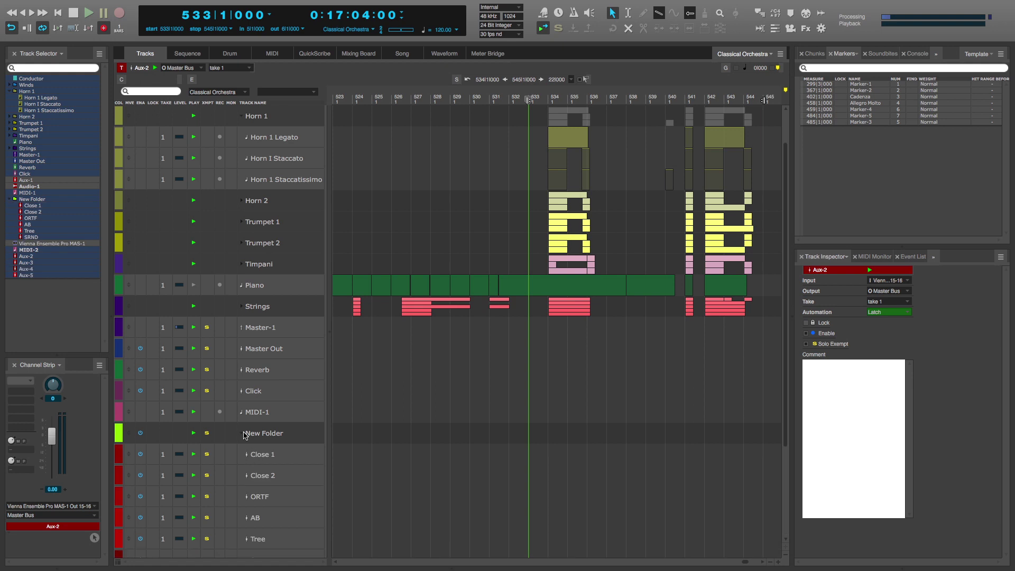
{"action": "scroll", "coordinate": [270, 455], "scroll_direction": "down", "scroll_amount": 6}
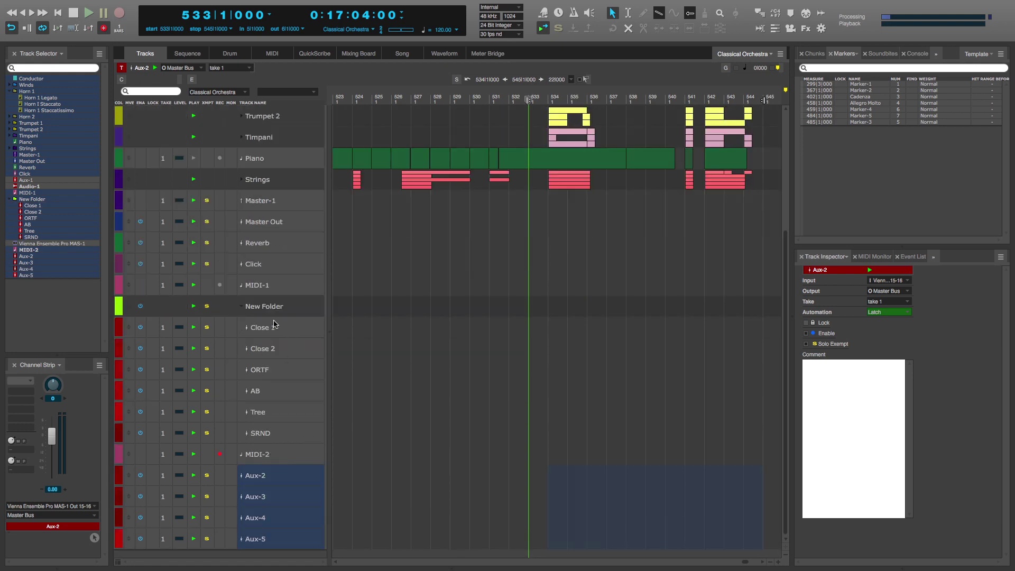
{"action": "key", "text": "ctrl+Right"}
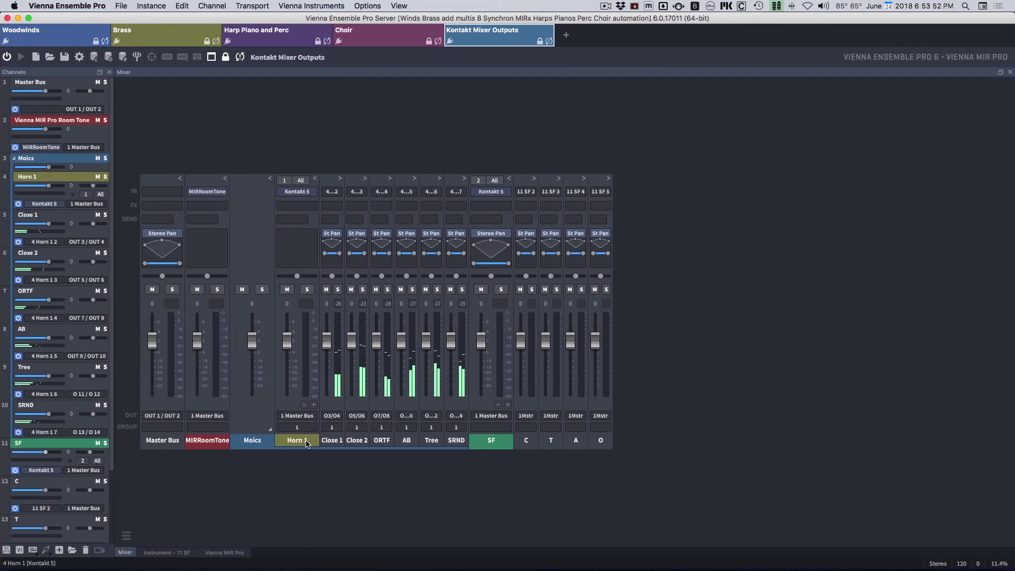
- Give Horn 1 Legato its own output channel routed to Routing [1] and Routing [2]
{"action": "double_click", "coordinate": [301, 440]}
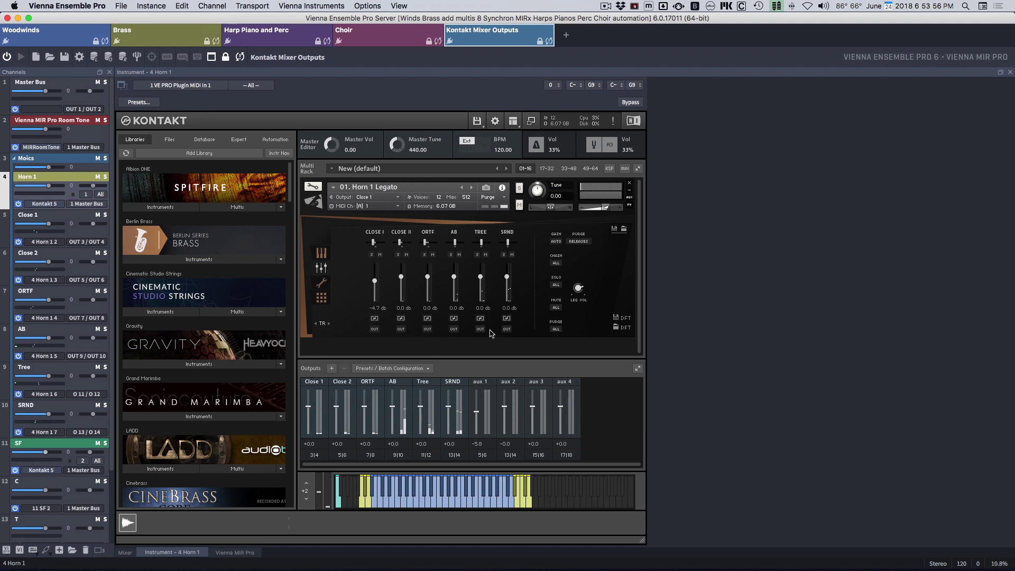
{"action": "left_click", "coordinate": [389, 198]}
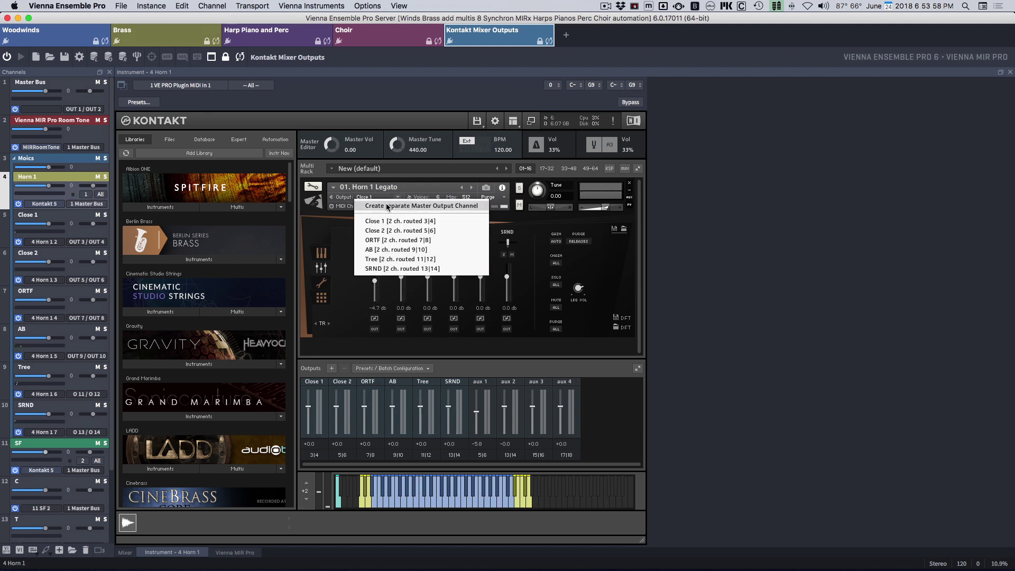
{"action": "left_click", "coordinate": [404, 207]}
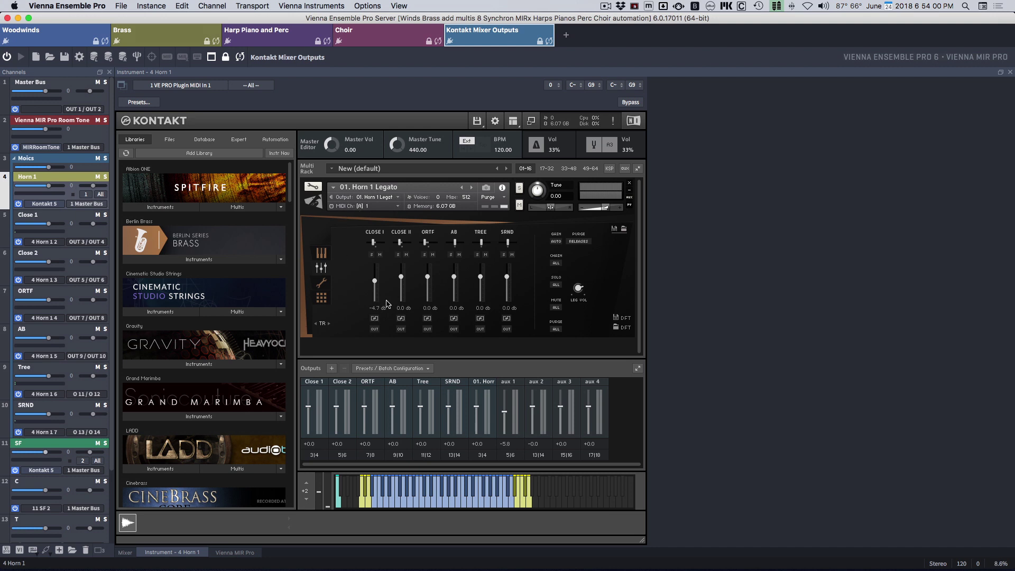
{"action": "left_click", "coordinate": [482, 457]}
{"action": "left_click", "coordinate": [505, 252]}
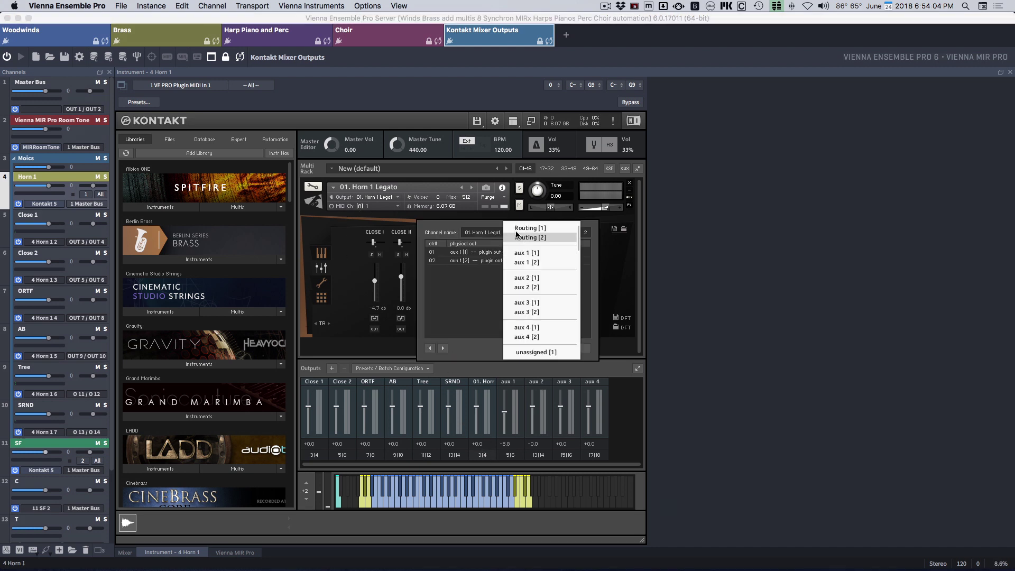
{"action": "left_click", "coordinate": [520, 228]}
{"action": "left_click", "coordinate": [517, 258]}
{"action": "left_click", "coordinate": [528, 238]}
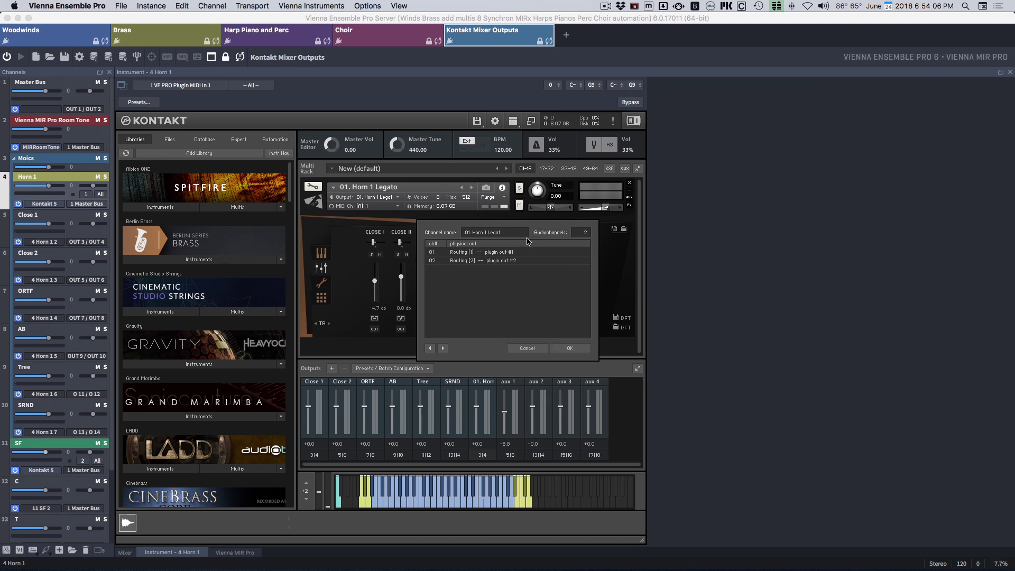
{"action": "left_click", "coordinate": [561, 348]}
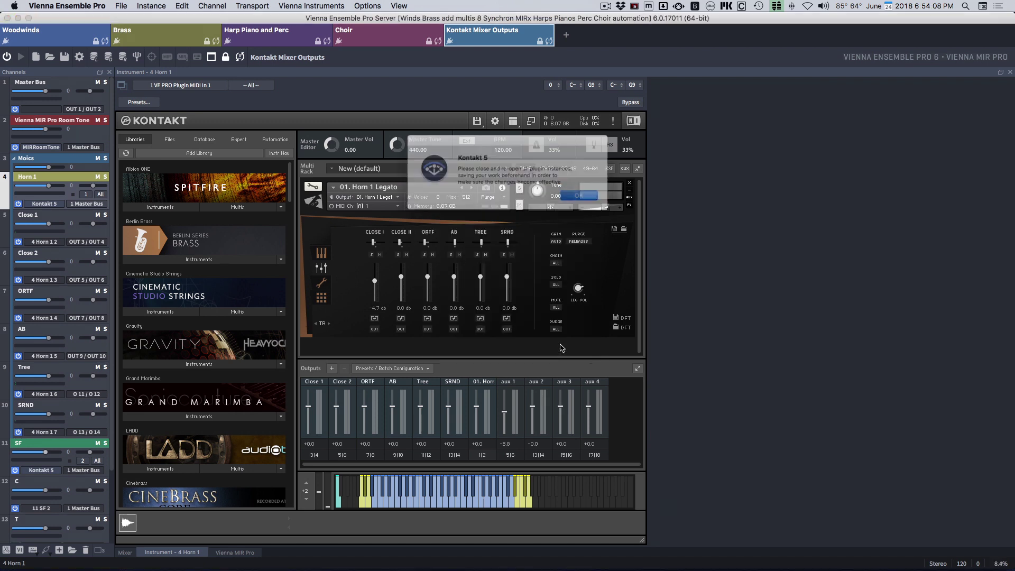
{"action": "left_click", "coordinate": [580, 202]}
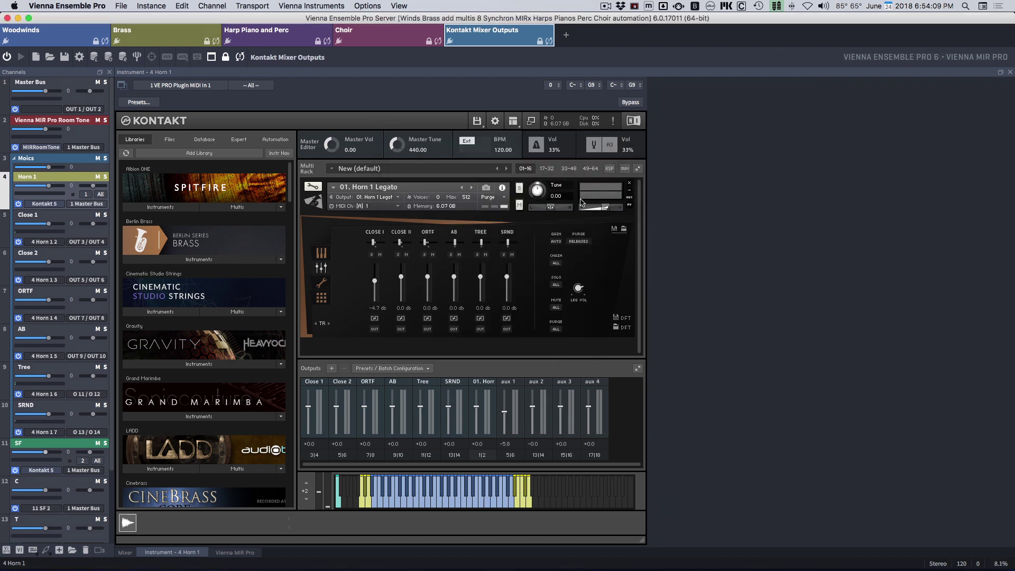
- Power-cycle Horn 1 so Kontakt reloads, then return to the mixer
{"action": "left_click", "coordinate": [19, 204]}
{"action": "left_click", "coordinate": [19, 205]}
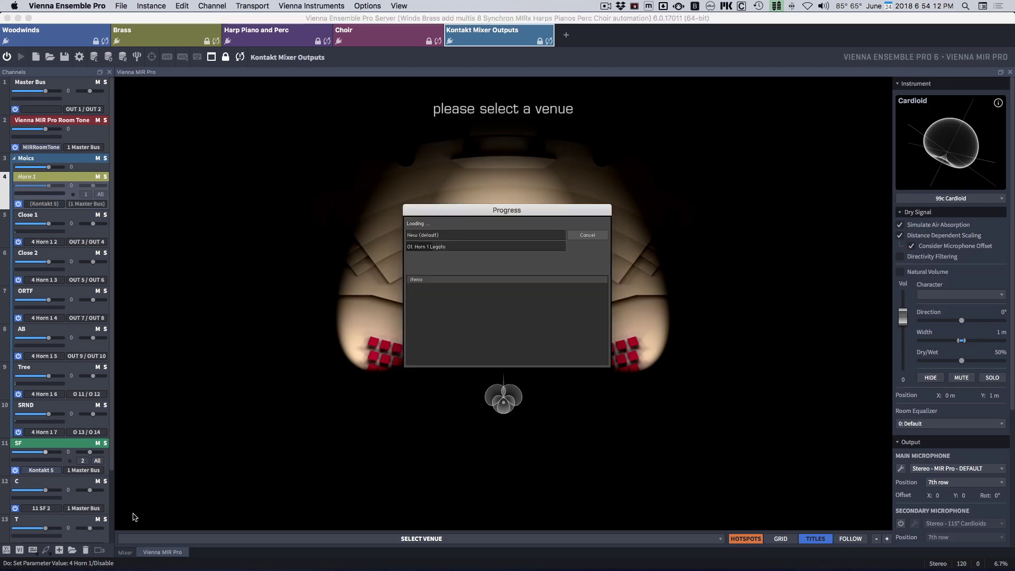
{"action": "left_click", "coordinate": [124, 552]}
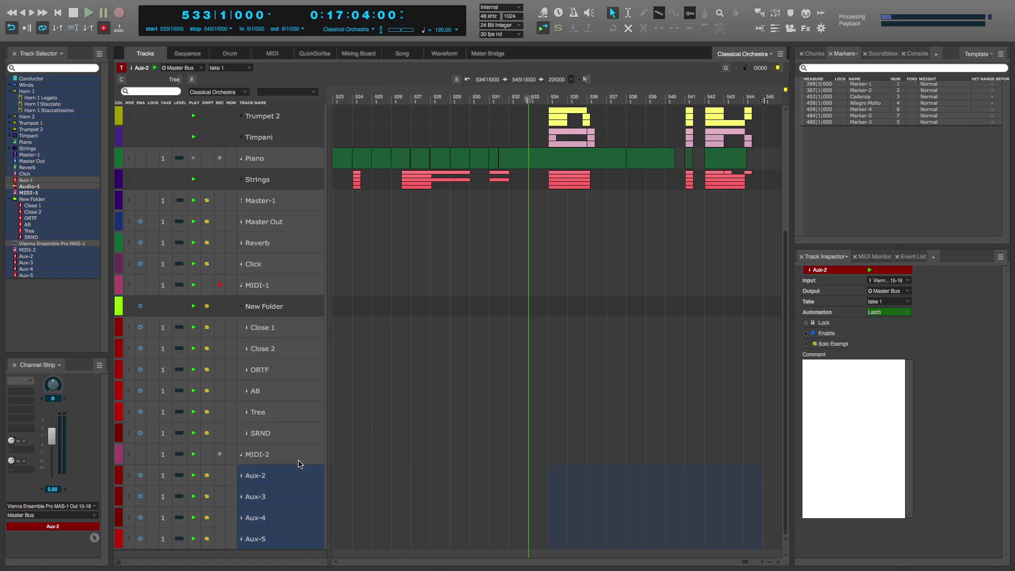
- Assign the Close 1 through SRND tracks consecutive inputs starting at Out 3-4
{"action": "key", "text": "shift+b"}
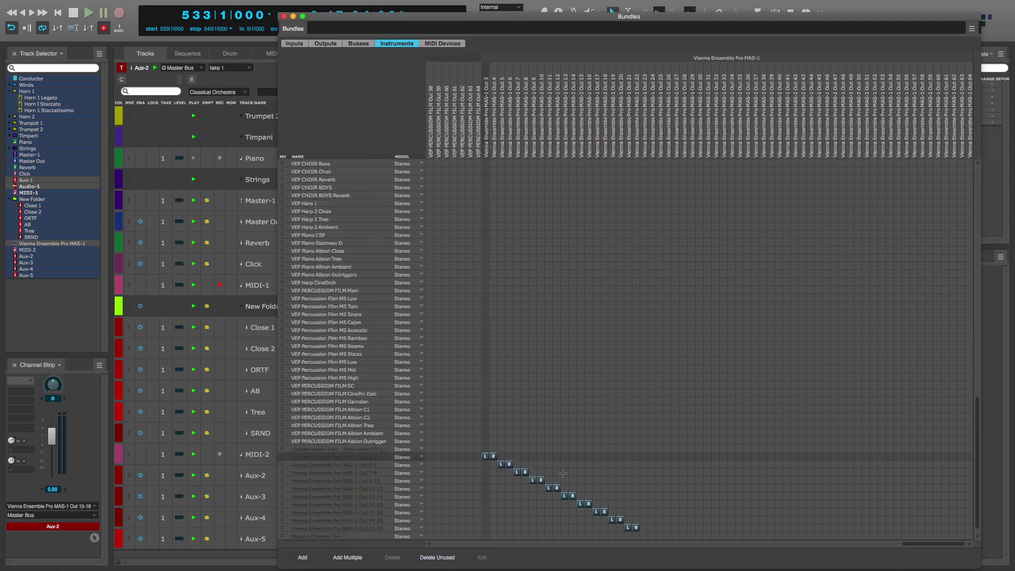
{"action": "left_click", "coordinate": [284, 16]}
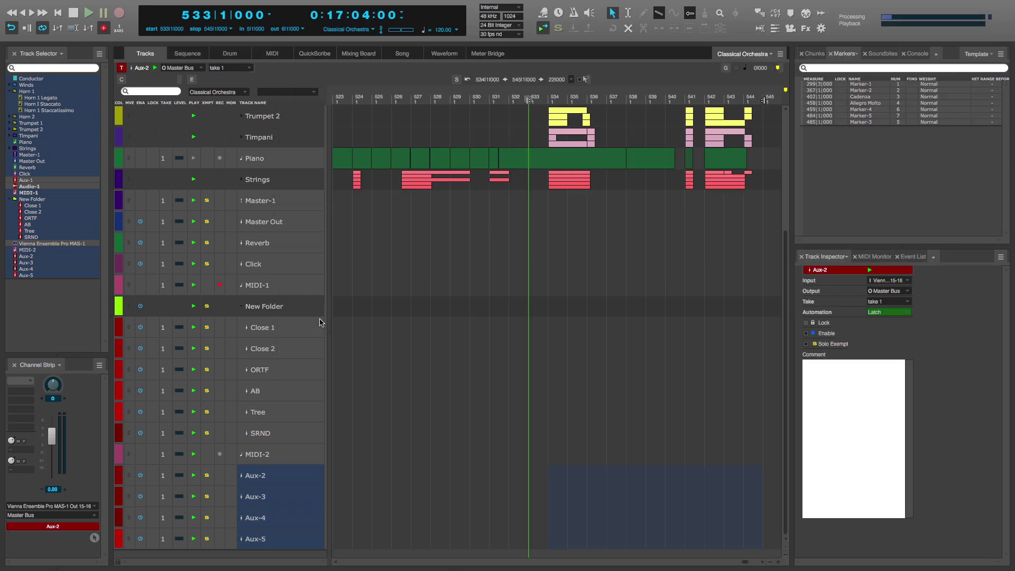
{"action": "left_click_drag", "start_coordinate": [272, 331], "coordinate": [276, 434]}
{"action": "key", "text": "shift+t"}
{"action": "left_click", "coordinate": [256, 291]}
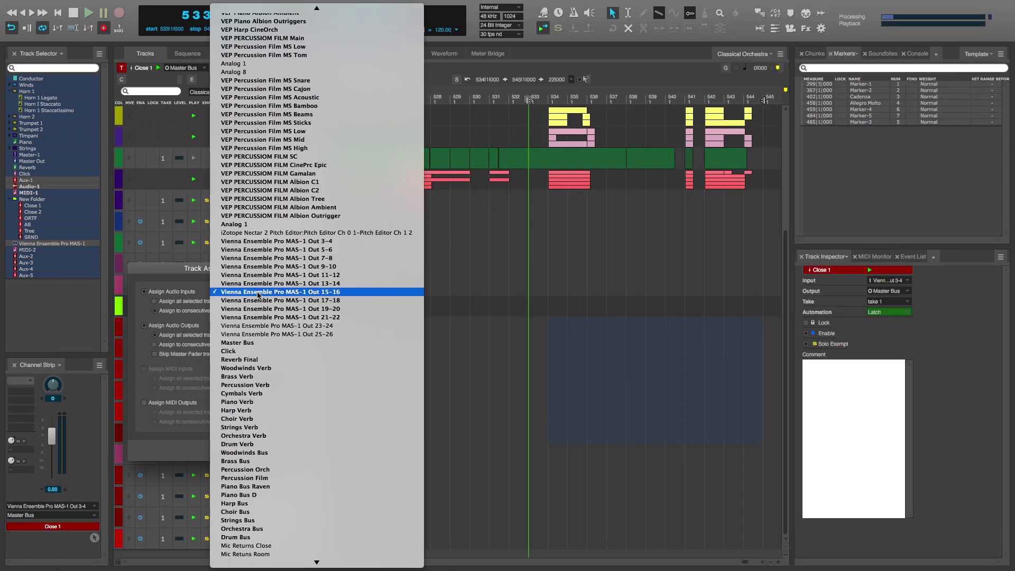
{"action": "left_click", "coordinate": [317, 246]}
{"action": "left_click", "coordinate": [283, 453]}
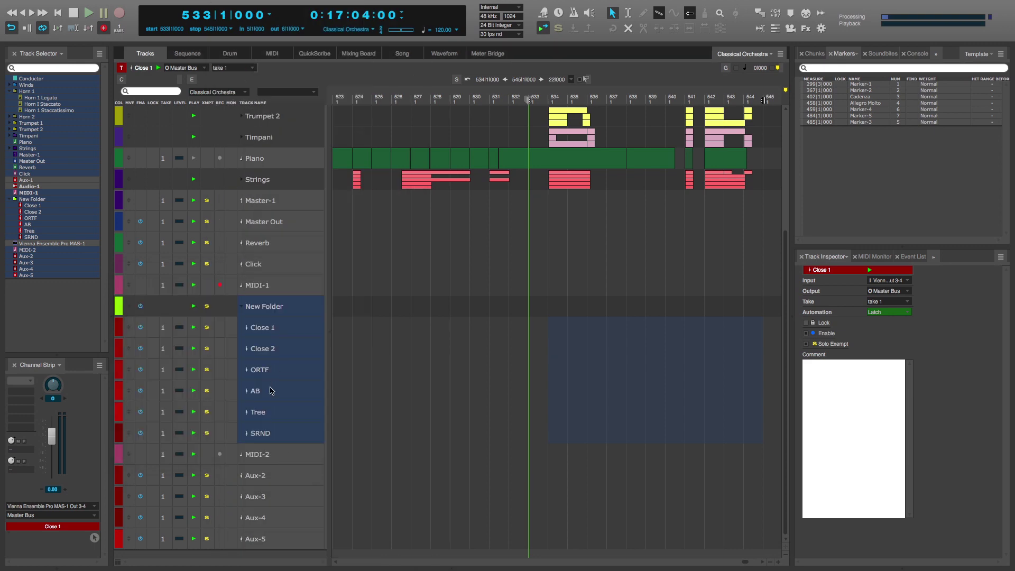
- Reassign the Aux-2 through Aux-5 tracks to new consecutive inputs
{"action": "left_click_drag", "start_coordinate": [274, 486], "coordinate": [256, 539]}
{"action": "key", "text": "shift+t"}
{"action": "left_click", "coordinate": [247, 291]}
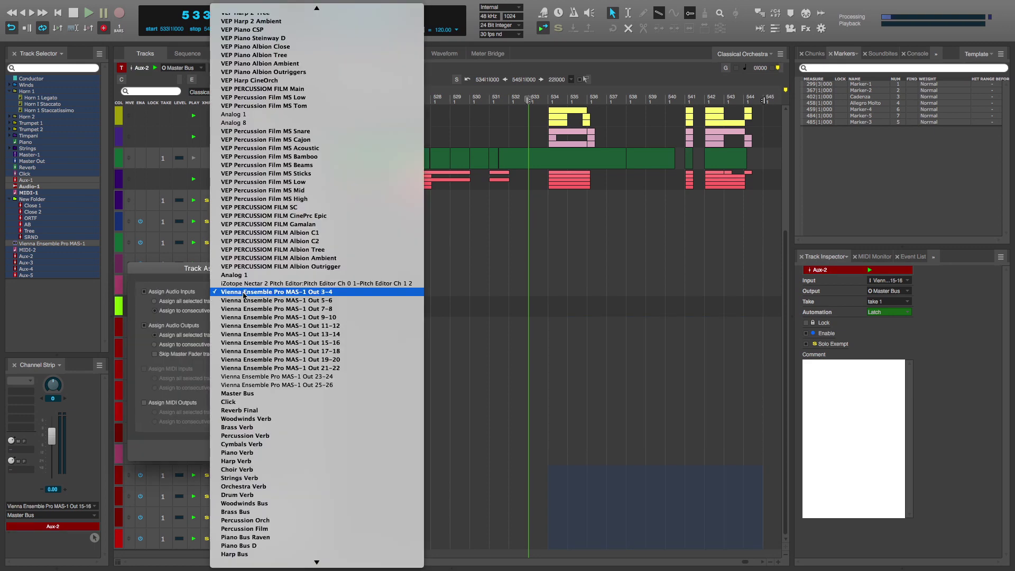
{"action": "left_click", "coordinate": [264, 343]}
{"action": "left_click", "coordinate": [278, 451]}
{"action": "key", "text": "super+Tab"}
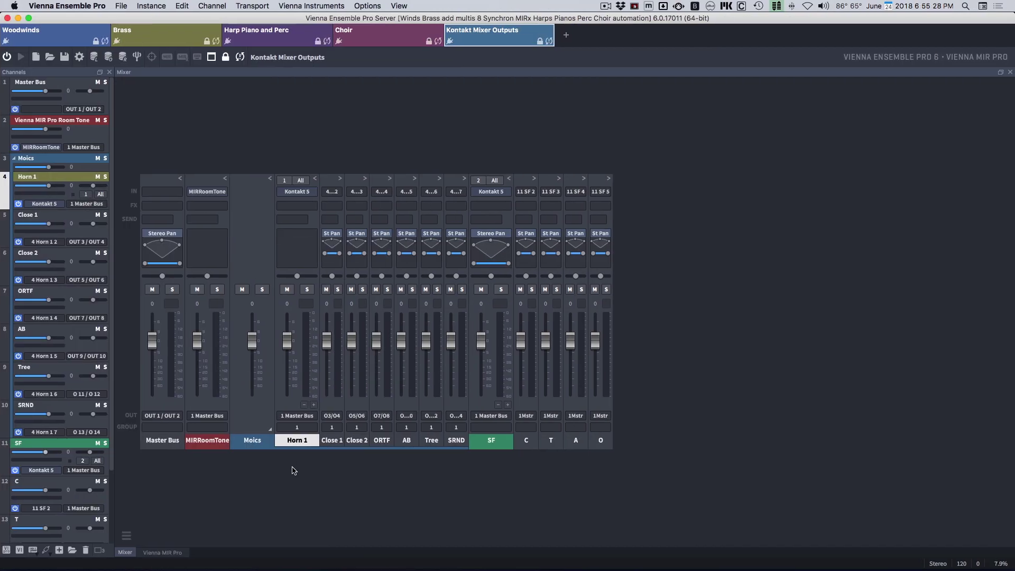
- Route the Horn 1 through SRND channels consecutively from OUT 3 / OUT 4
{"action": "left_click_drag", "start_coordinate": [292, 468], "coordinate": [454, 410]}
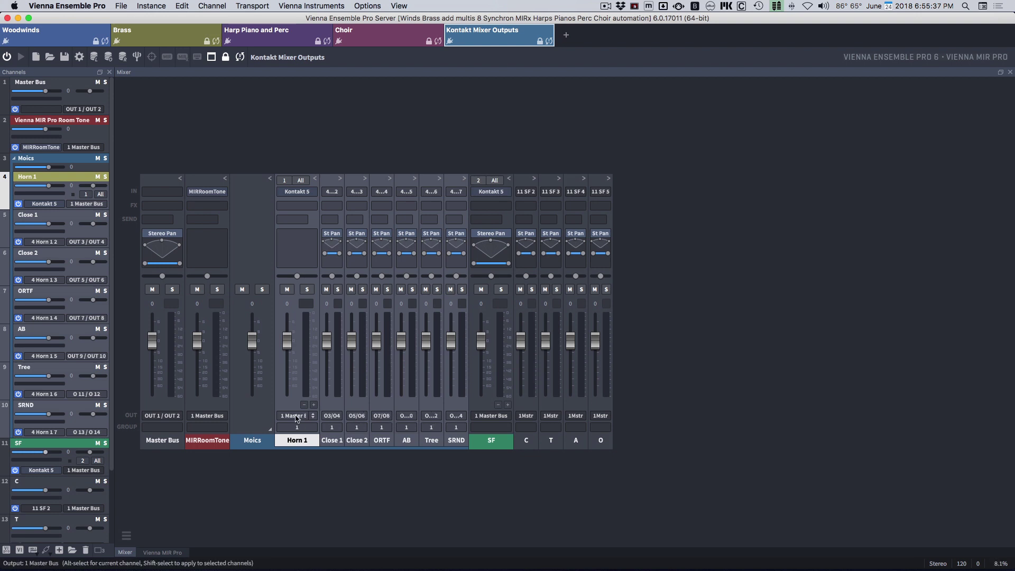
{"action": "left_click", "coordinate": [297, 419]}
{"action": "mouse_move", "coordinate": [306, 458]}
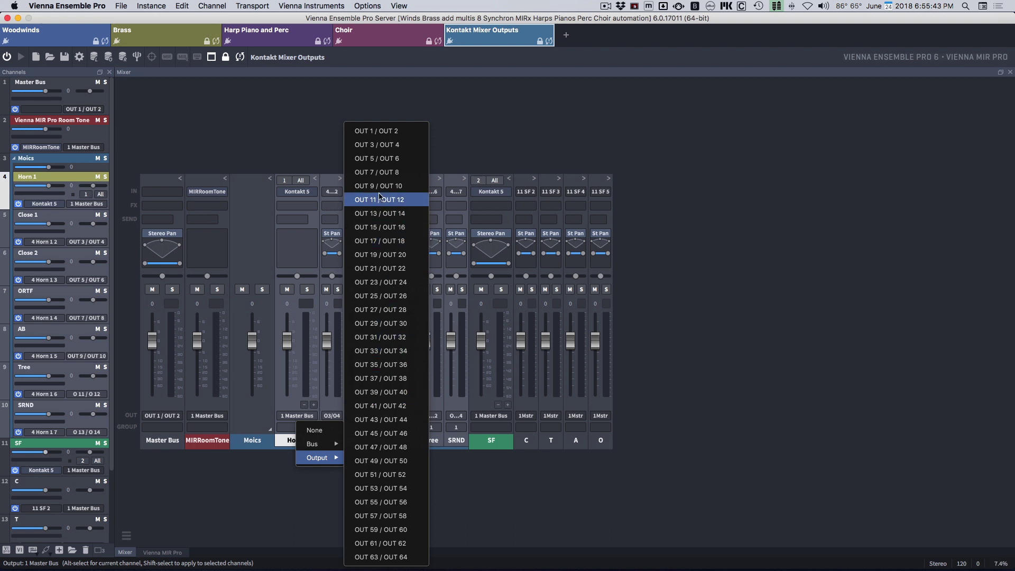
{"action": "left_click", "coordinate": [386, 149]}
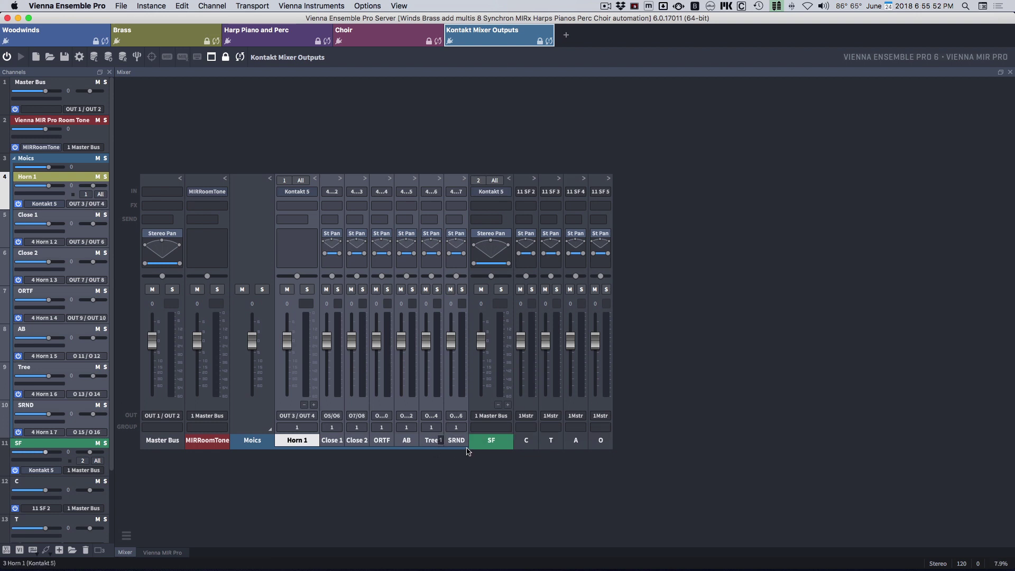
- Route the SF, C, T, A and O channels consecutively from OUT 17 / OUT 18
{"action": "left_click_drag", "start_coordinate": [482, 478], "coordinate": [686, 394]}
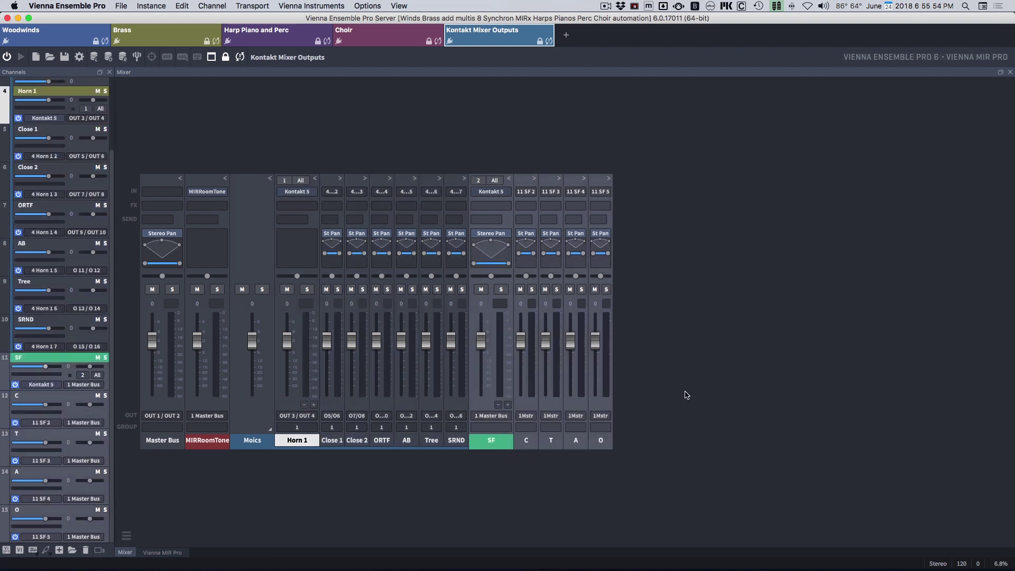
{"action": "left_click", "coordinate": [488, 417]}
{"action": "mouse_move", "coordinate": [510, 458]}
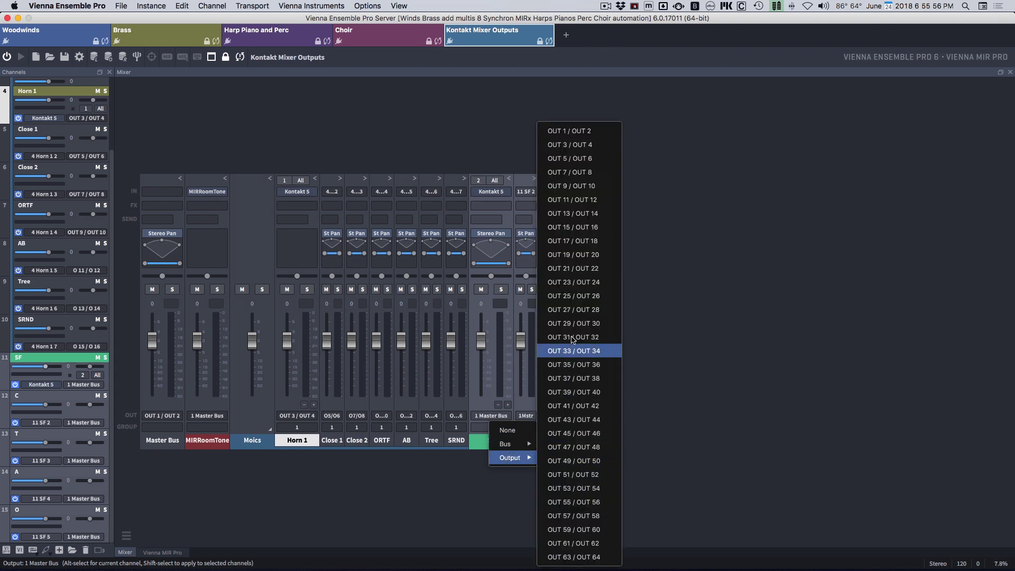
{"action": "left_click", "coordinate": [575, 243]}
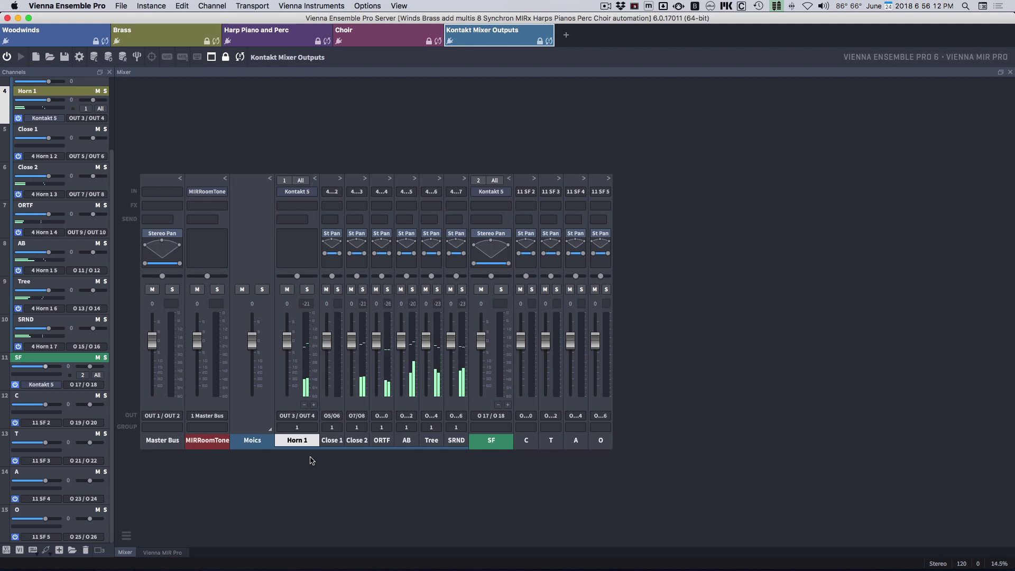
- Open Horn 1's Kontakt instrument and show its mixer view
{"action": "left_click", "coordinate": [305, 441]}
{"action": "double_click", "coordinate": [304, 442]}
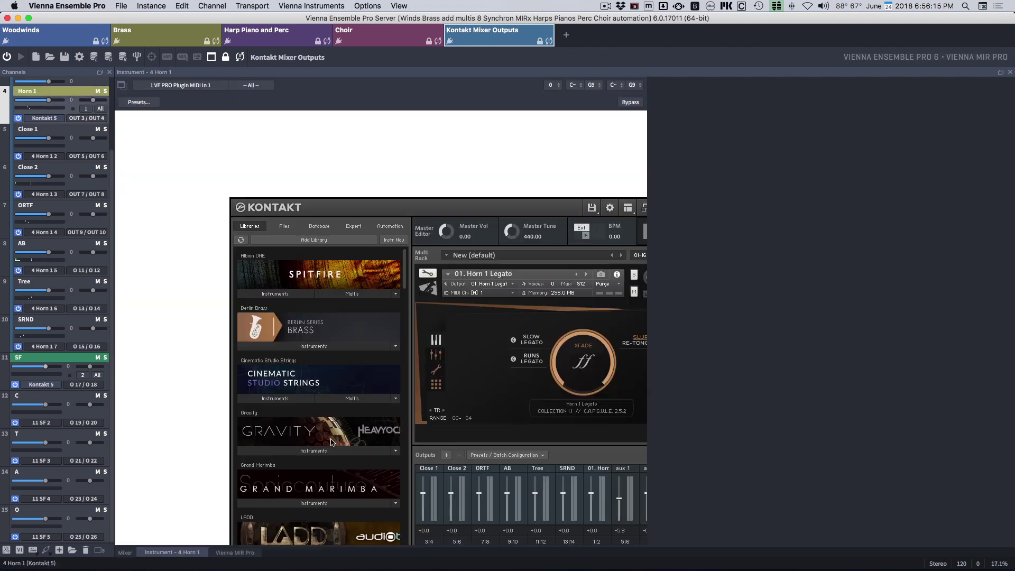
{"action": "left_click", "coordinate": [320, 268]}
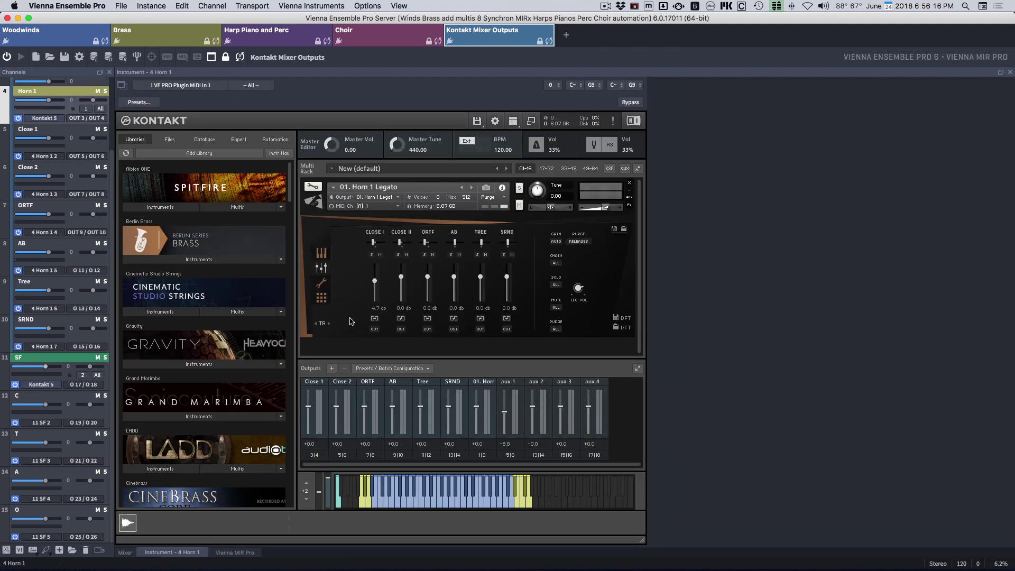
- Route the Close I mic output and the instrument's Output to Close 1
{"action": "left_click", "coordinate": [374, 329]}
{"action": "left_click", "coordinate": [382, 338]}
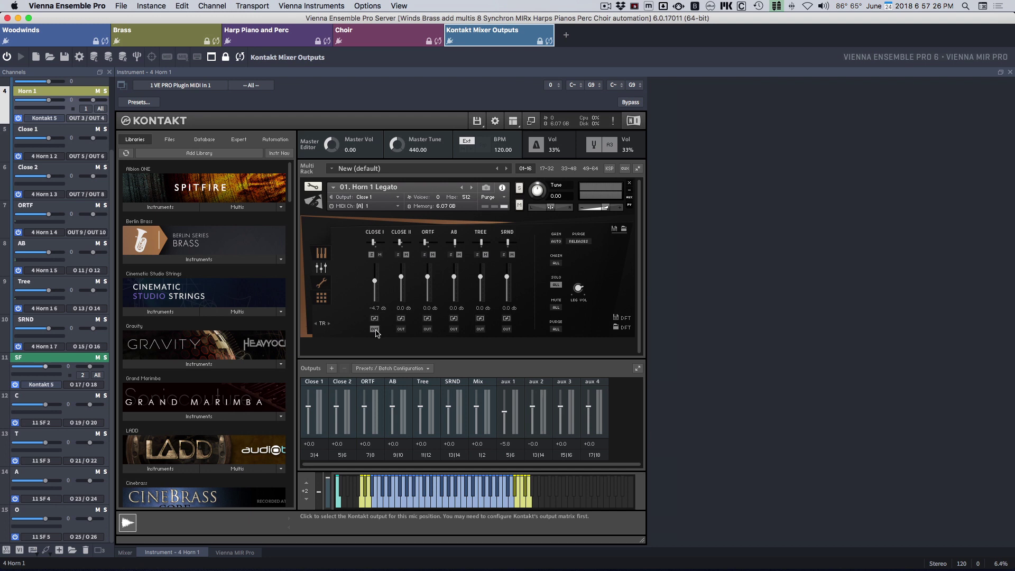
{"action": "left_click", "coordinate": [376, 330]}
{"action": "left_click", "coordinate": [349, 315]}
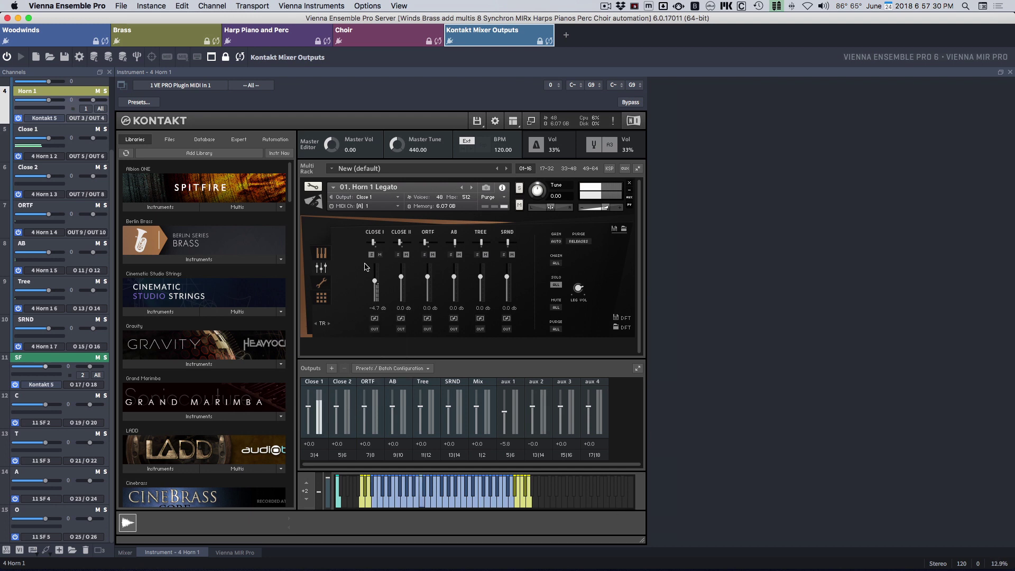
{"action": "left_click", "coordinate": [386, 198]}
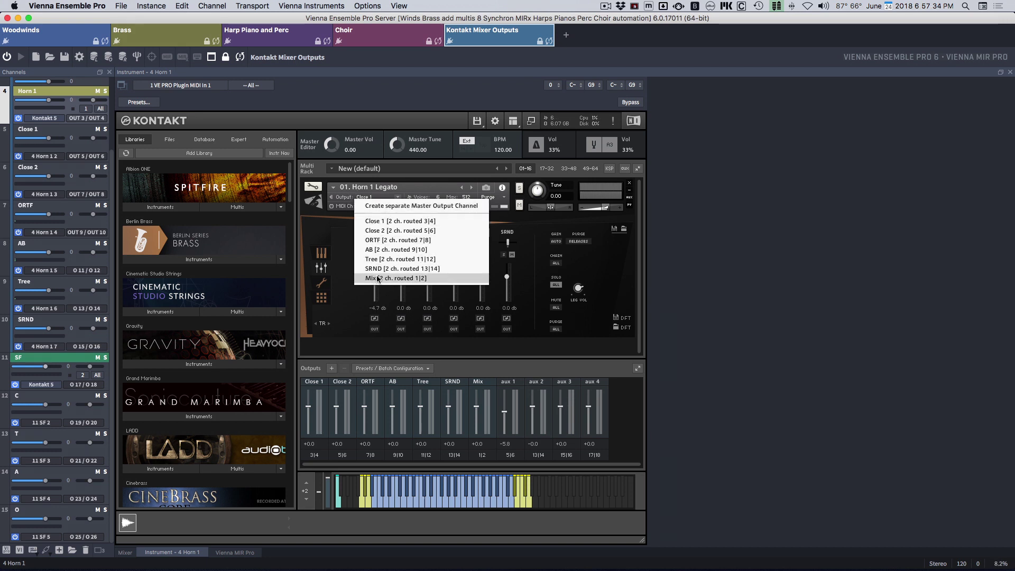
{"action": "left_click", "coordinate": [384, 221]}
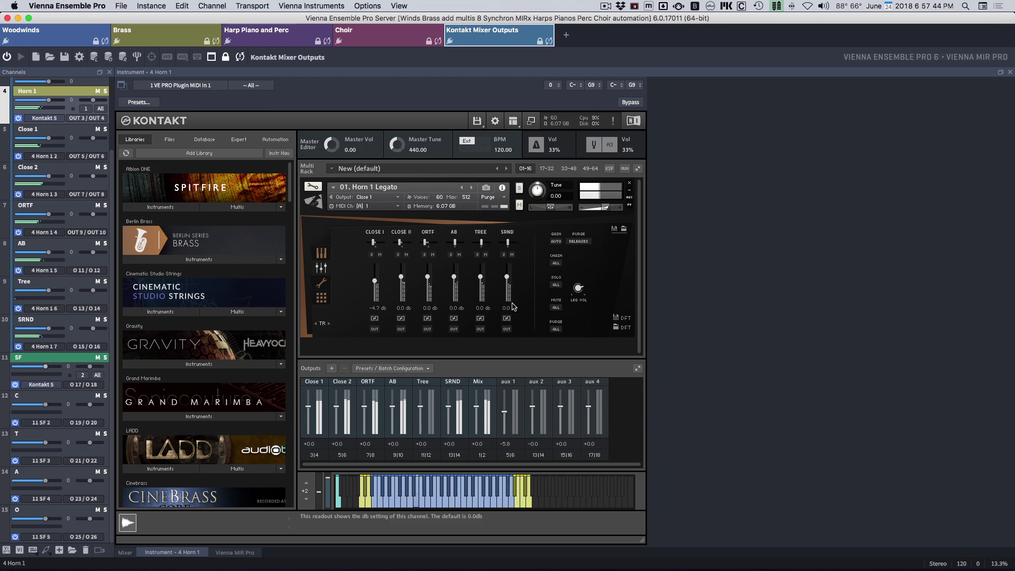
- Return to the Vienna Ensemble Pro mixer showing Horn 1 on OUT 3/OUT 4
{"action": "left_click", "coordinate": [124, 552]}
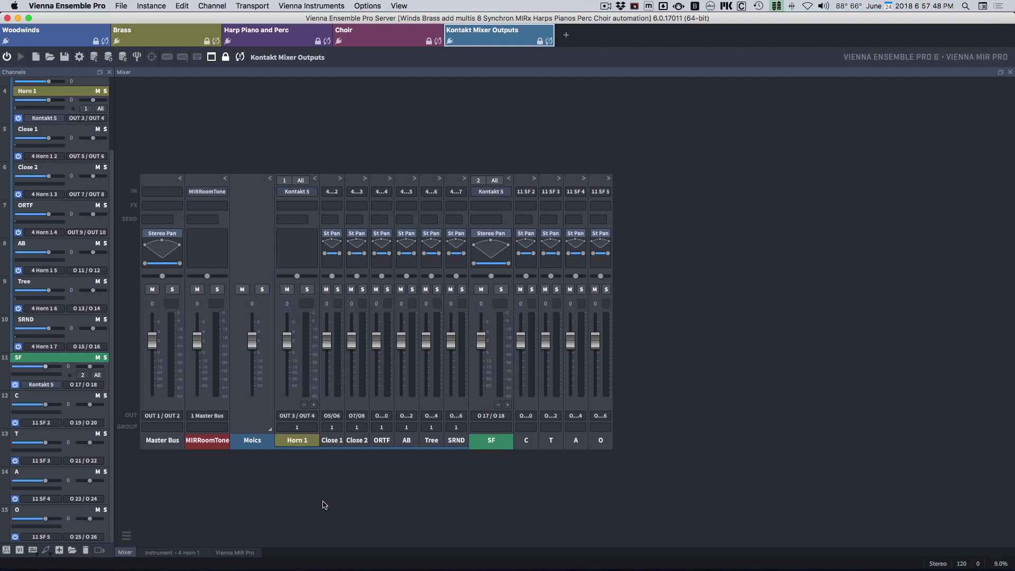